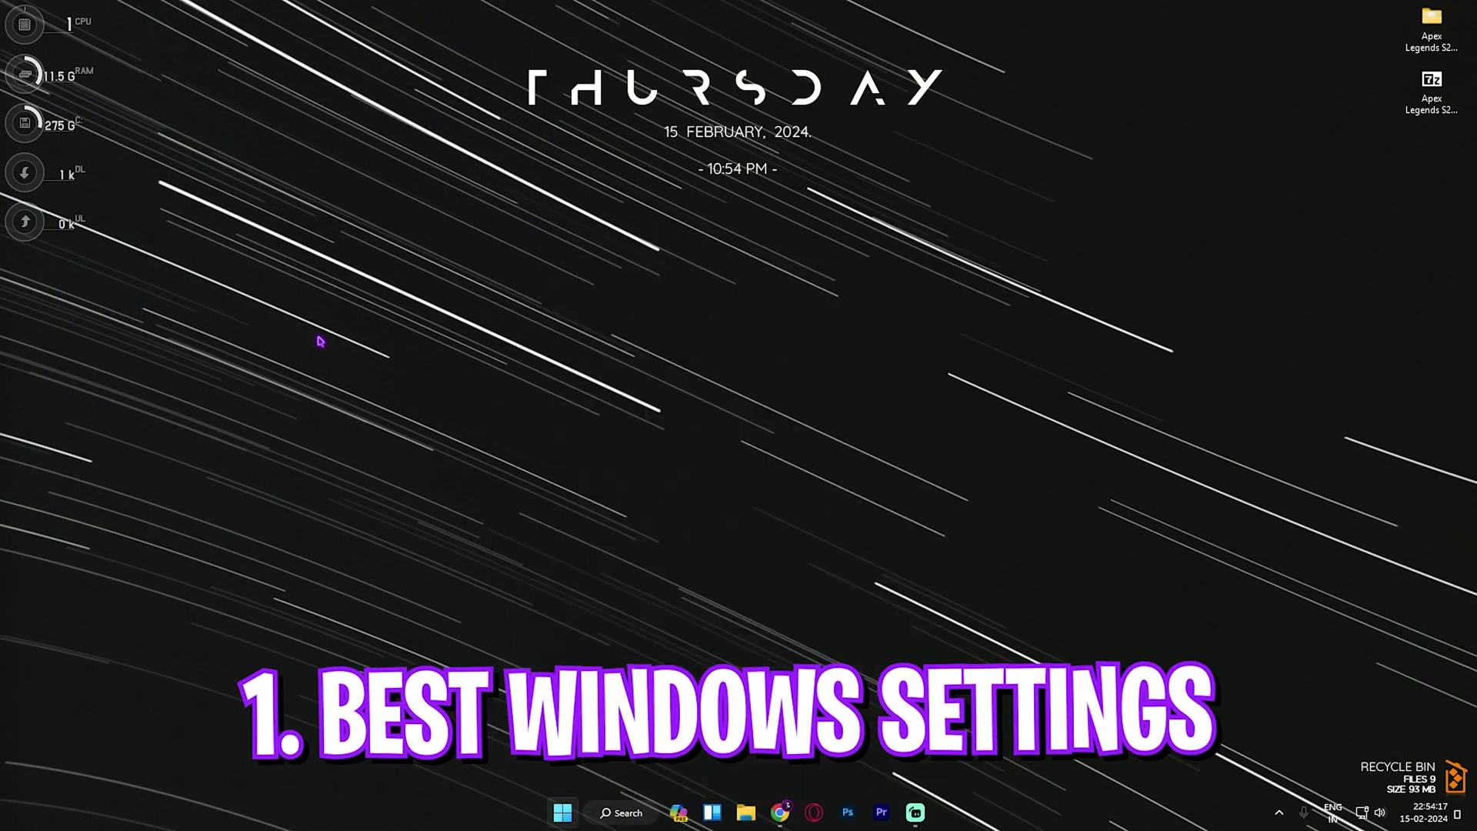
# Step: Launch Settings from Start search and review the Gaming > Game Bar options
pyautogui.press('super')
pyautogui.write('settings')
pyautogui.press('Return')
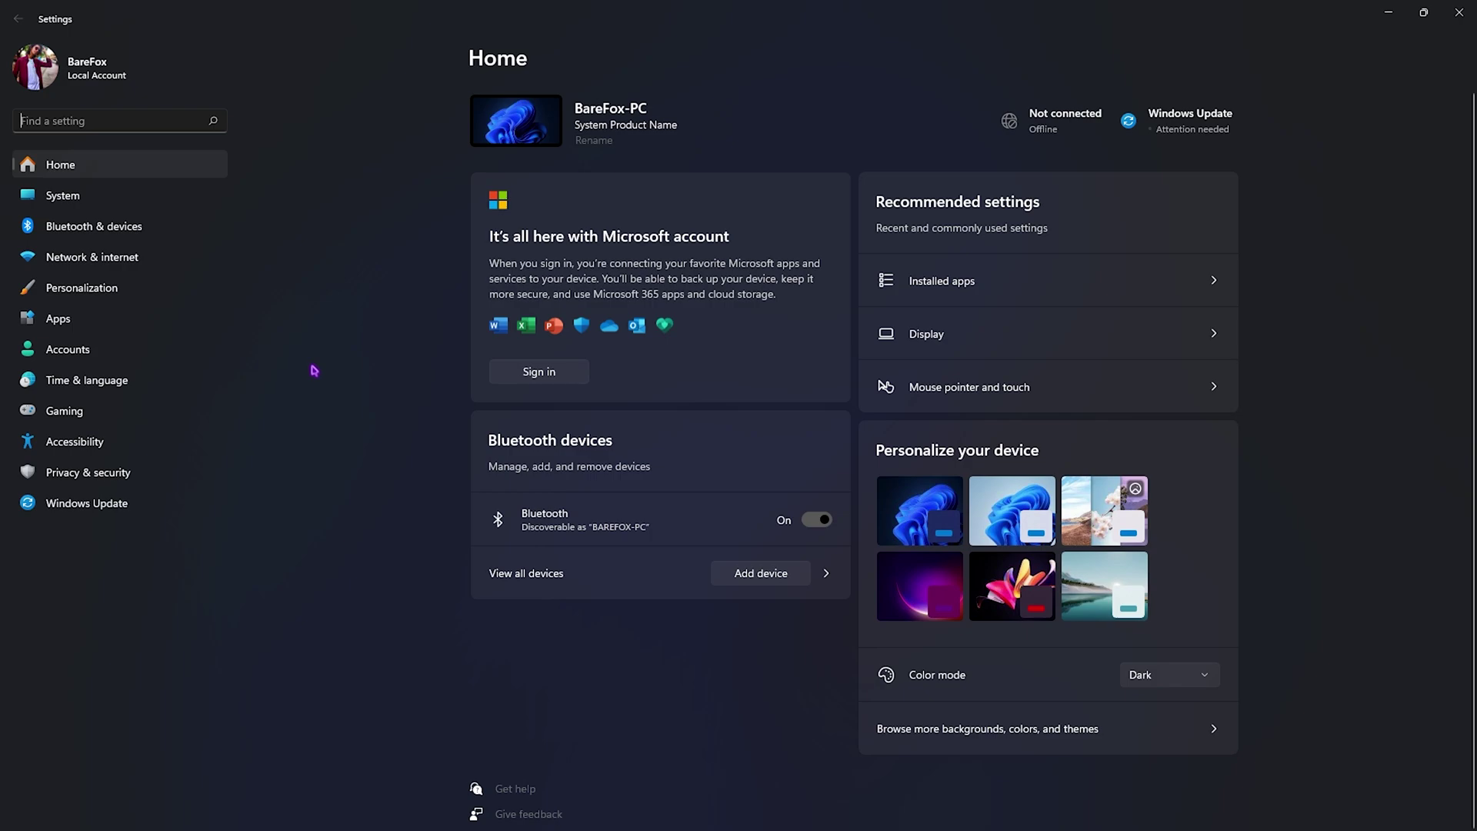
pyautogui.click(86, 414)
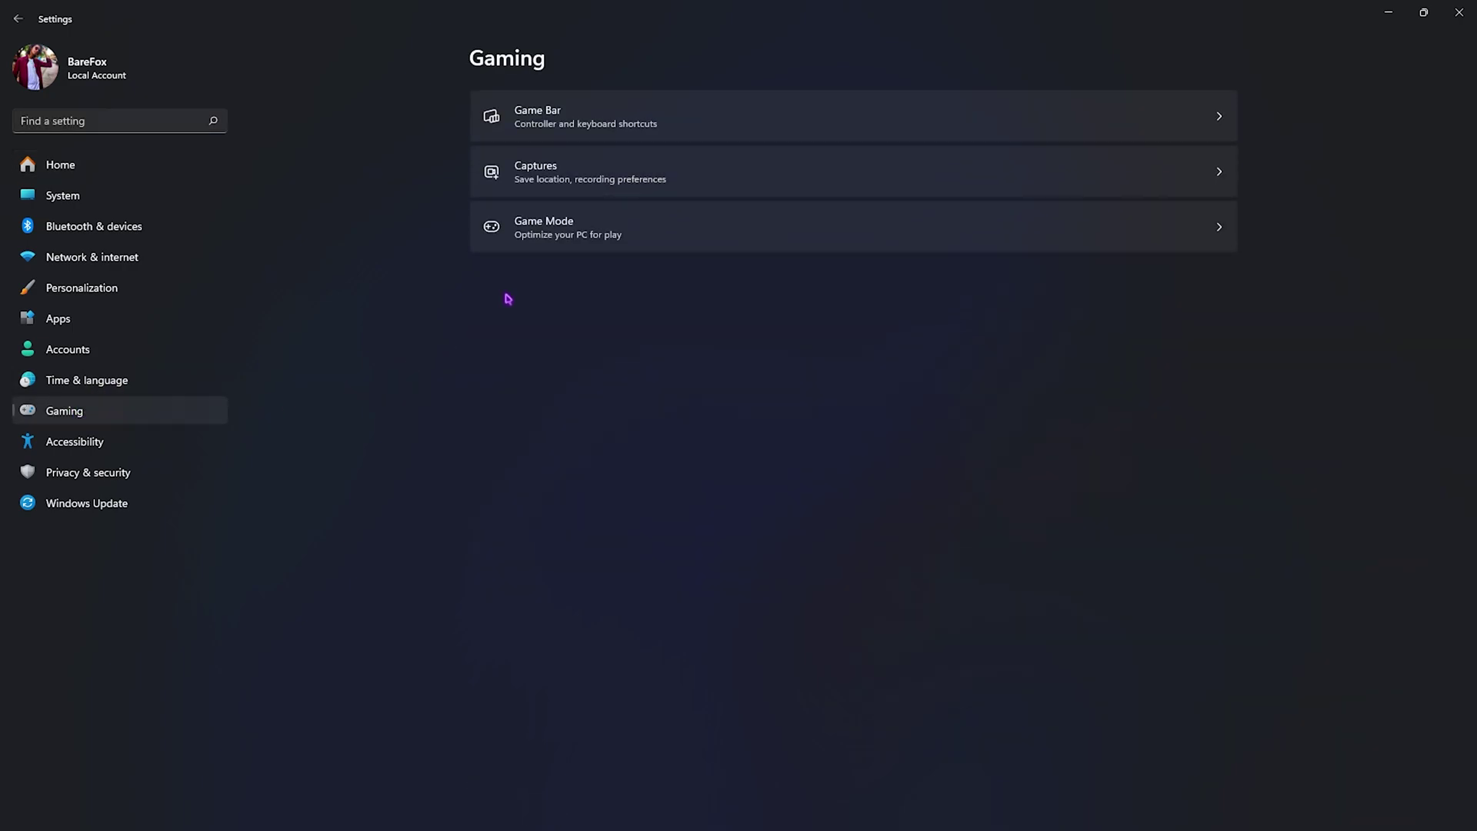
pyautogui.click(653, 134)
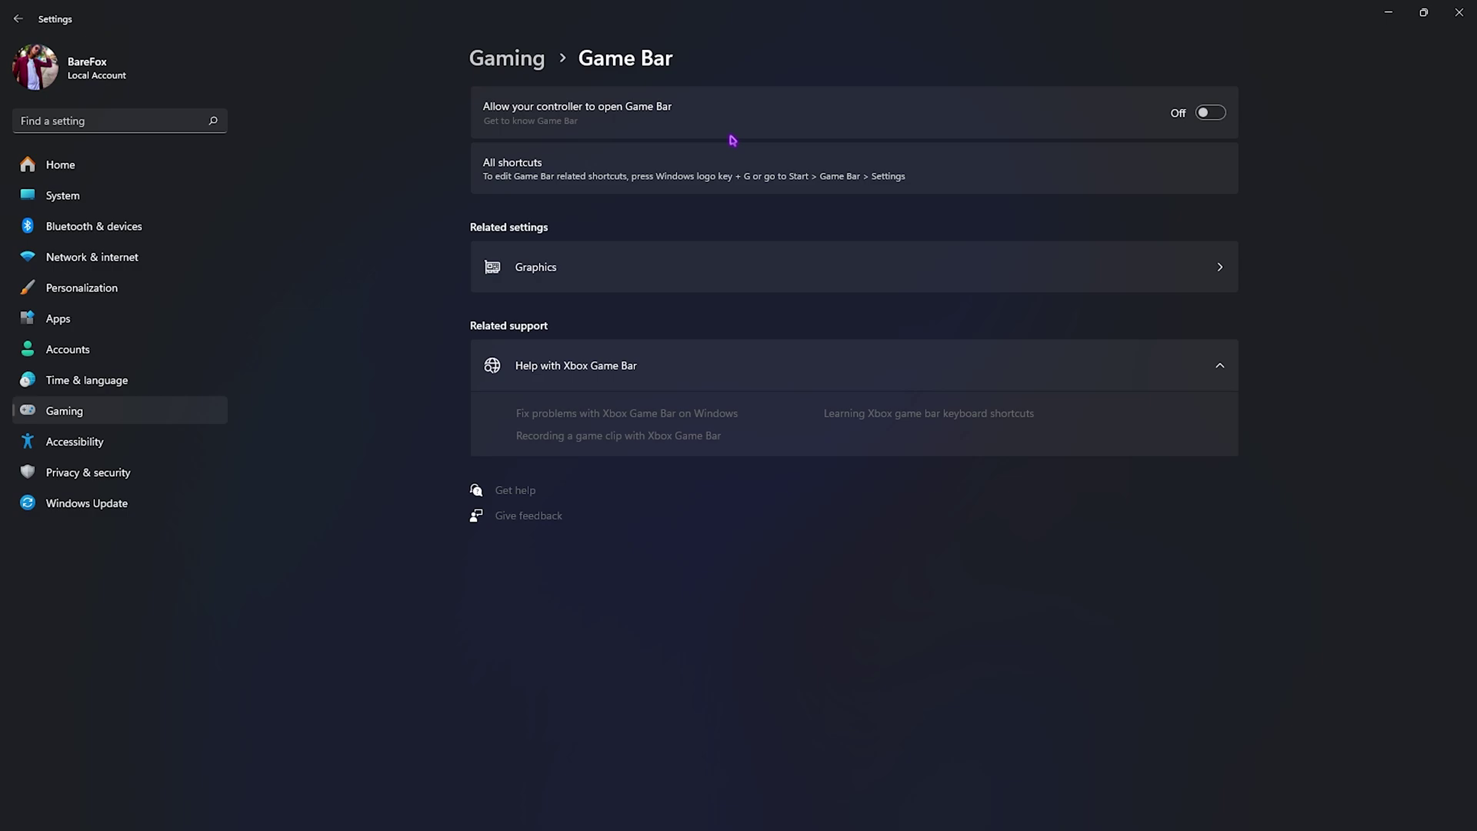
# Step: Switch the Game Mode toggle on under Gaming > Game Mode
pyautogui.click(517, 59)
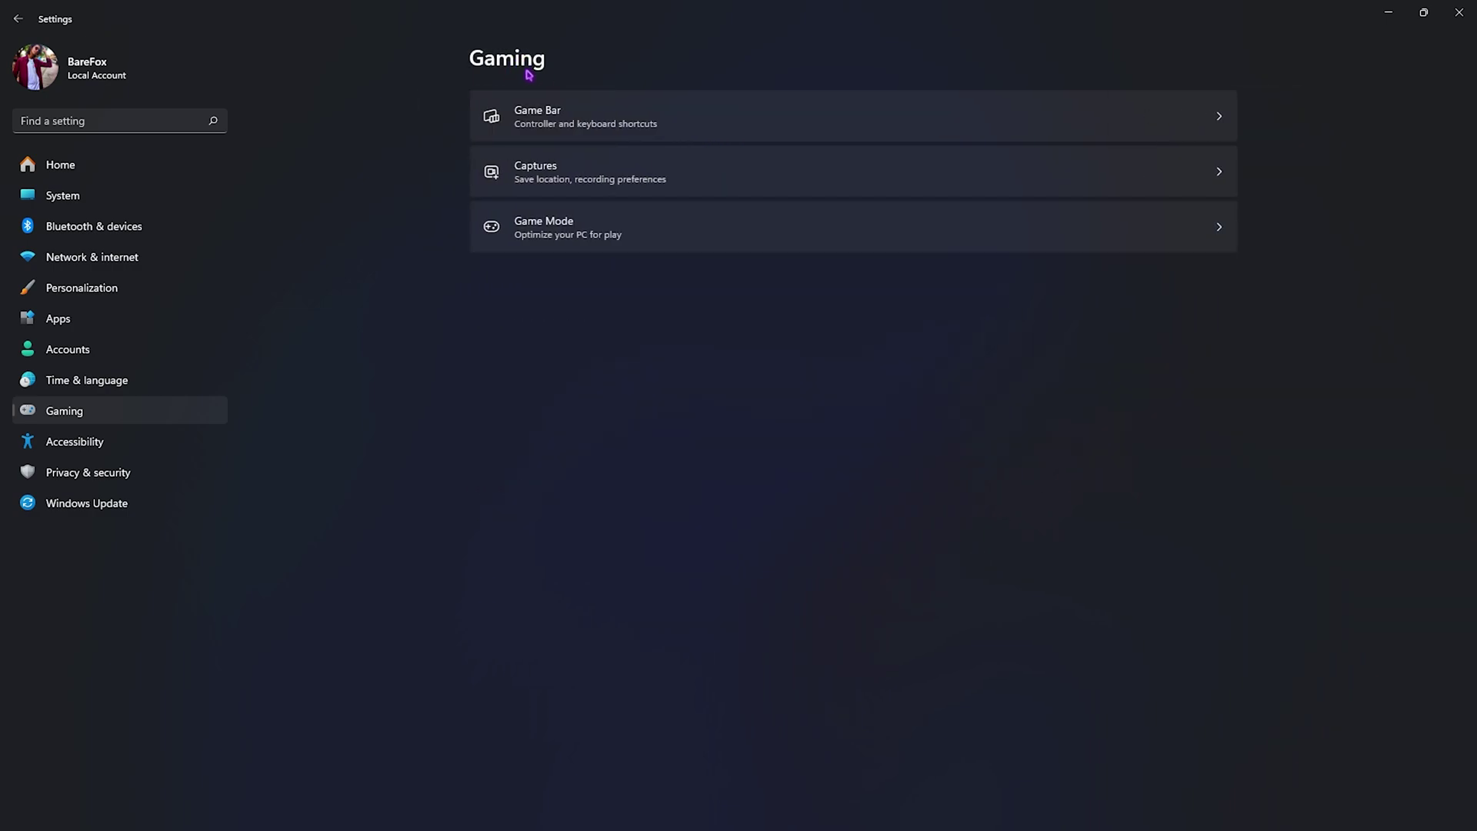
pyautogui.click(590, 220)
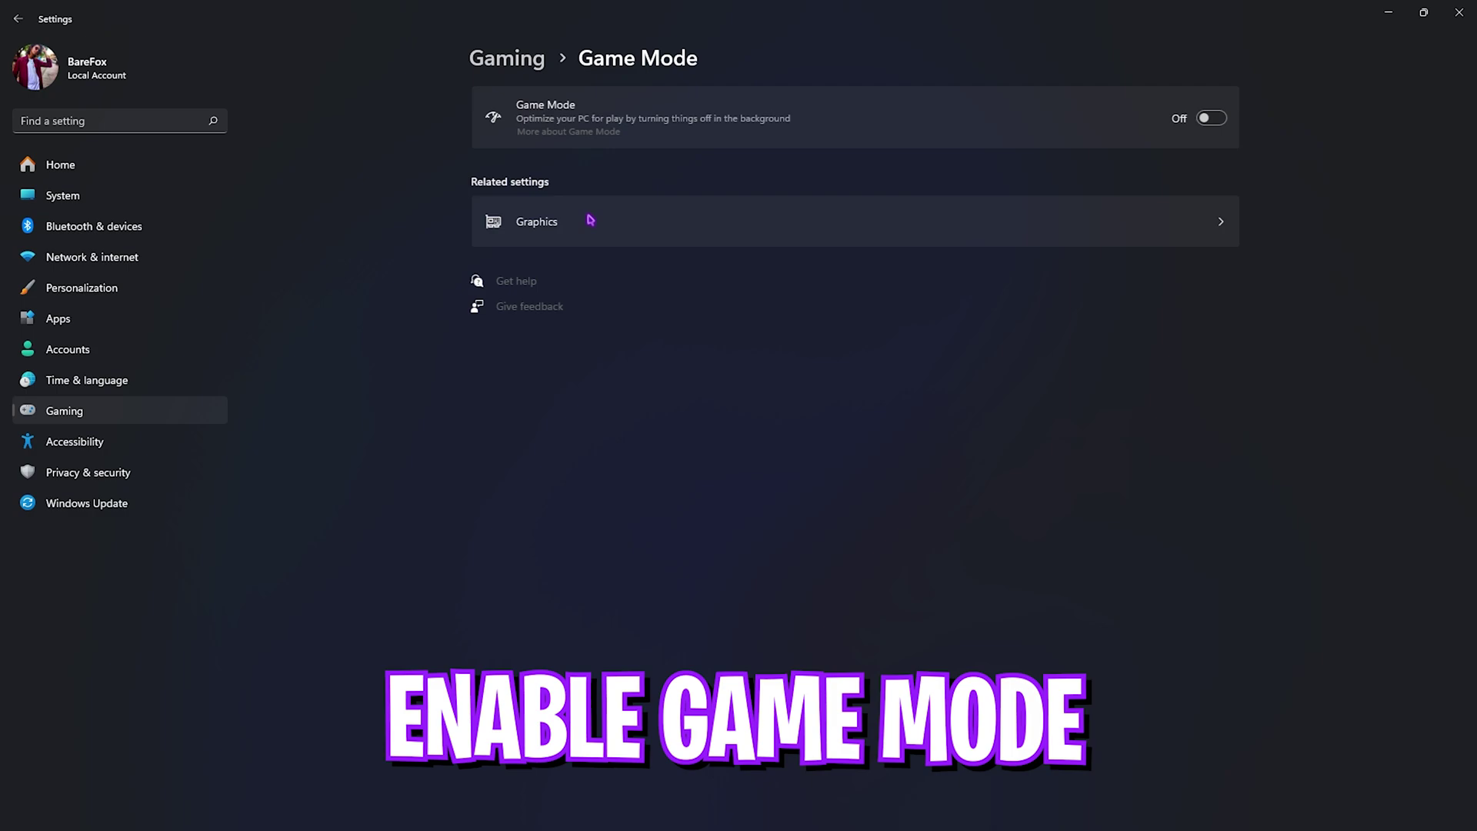
pyautogui.click(1212, 120)
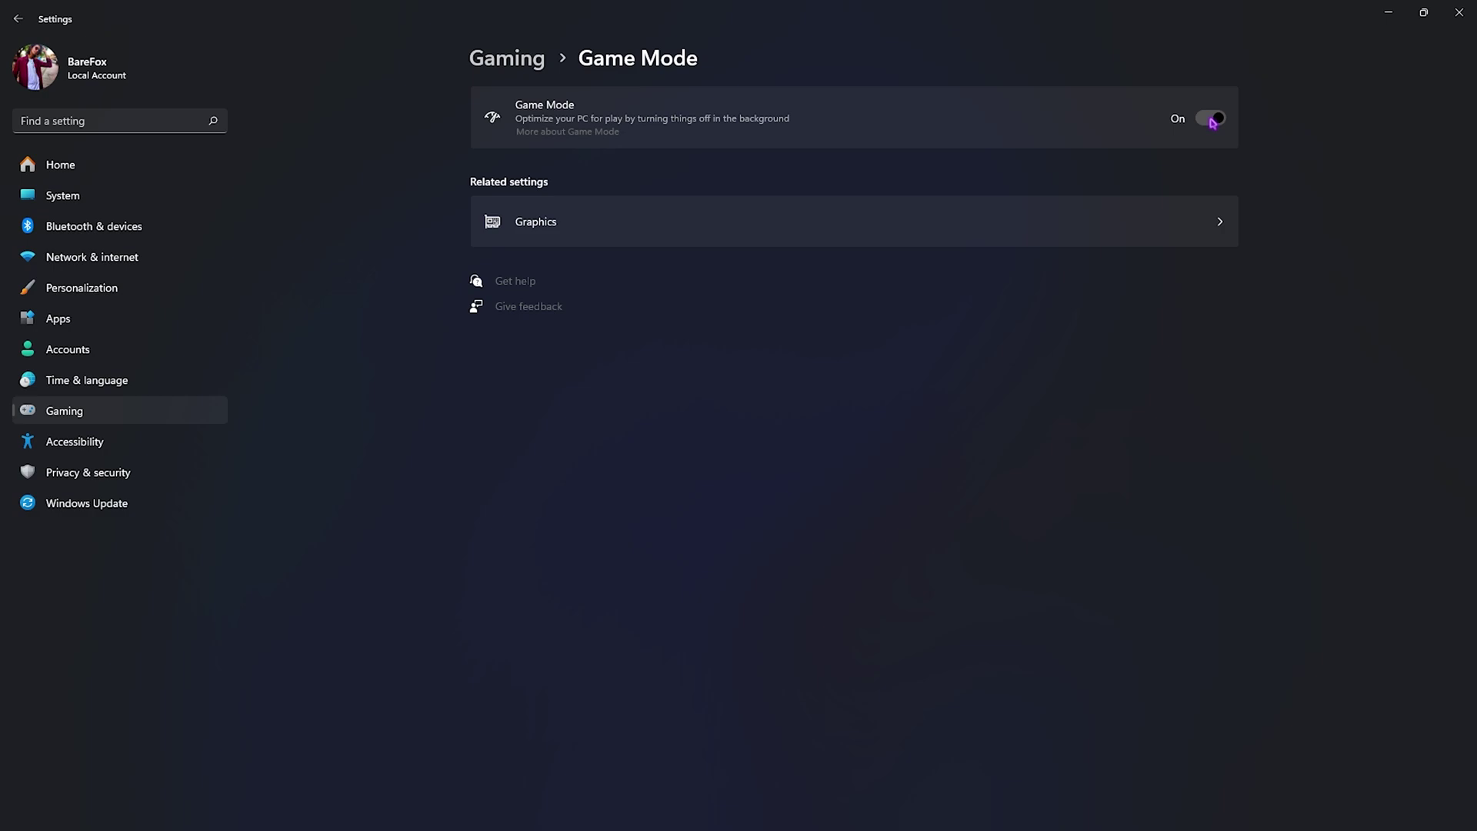
# Step: Check the default graphics settings from the related Graphics page
pyautogui.click(539, 221)
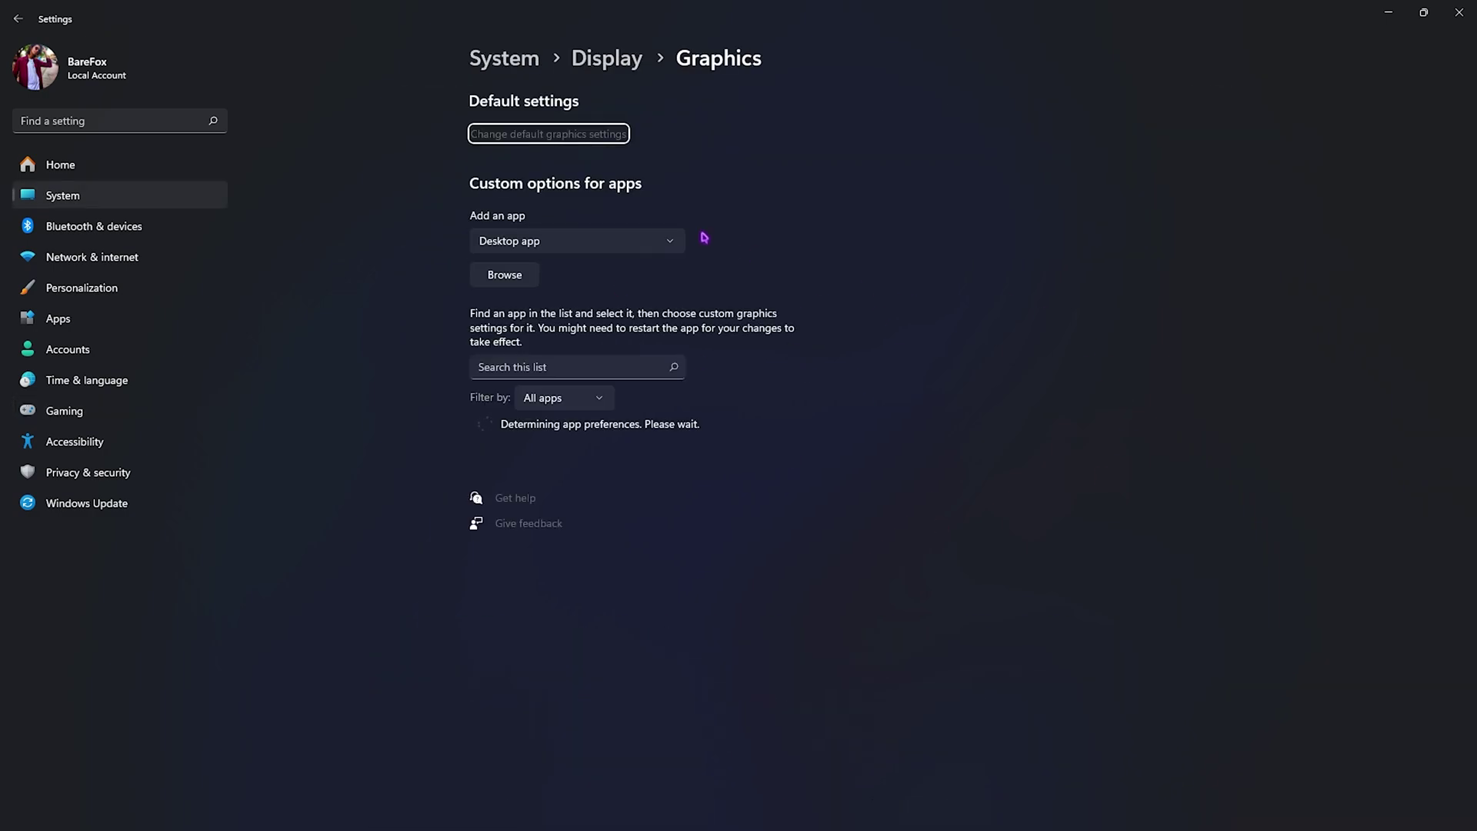
pyautogui.click(512, 138)
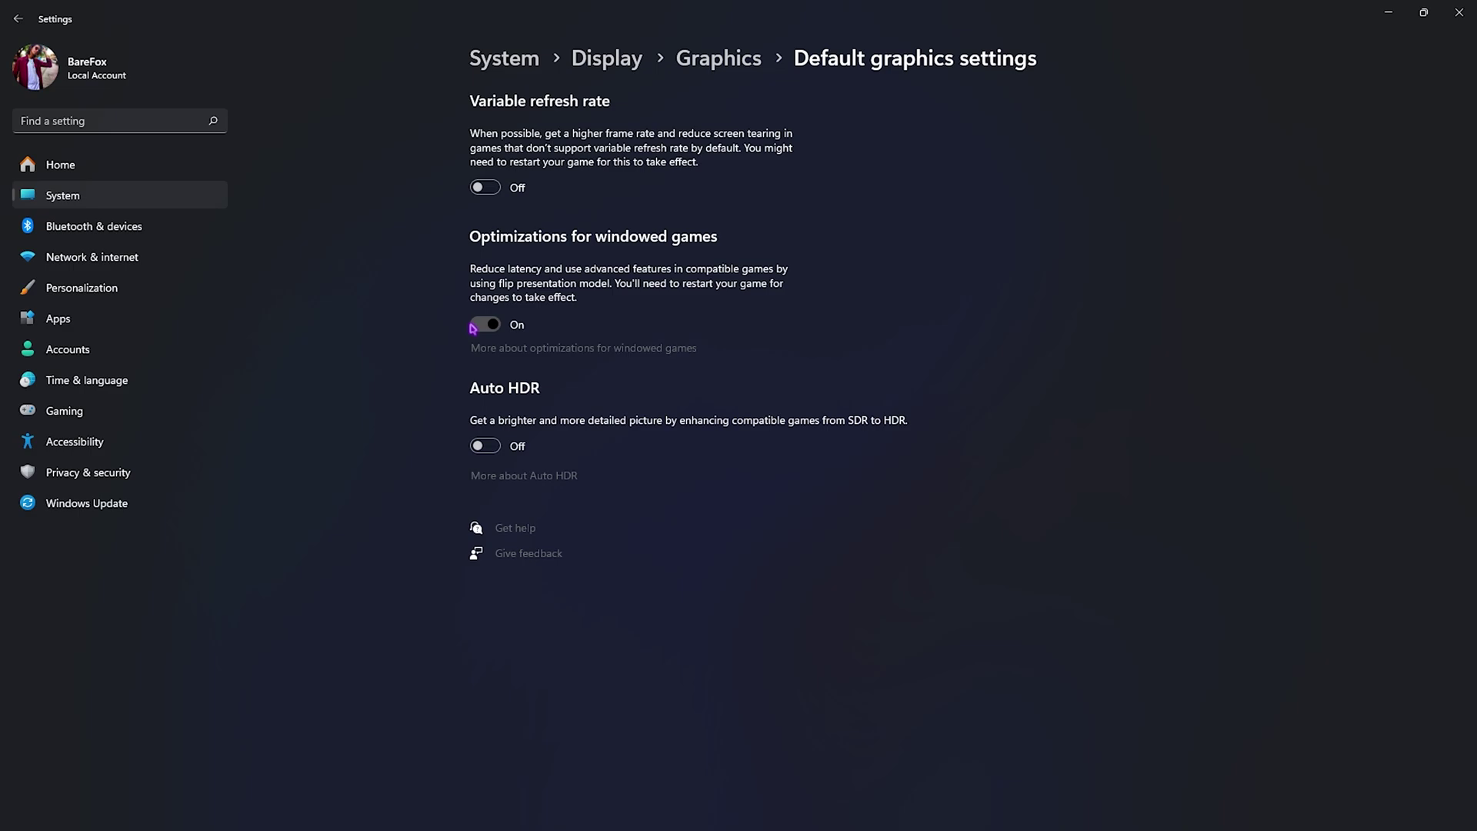
pyautogui.click(705, 57)
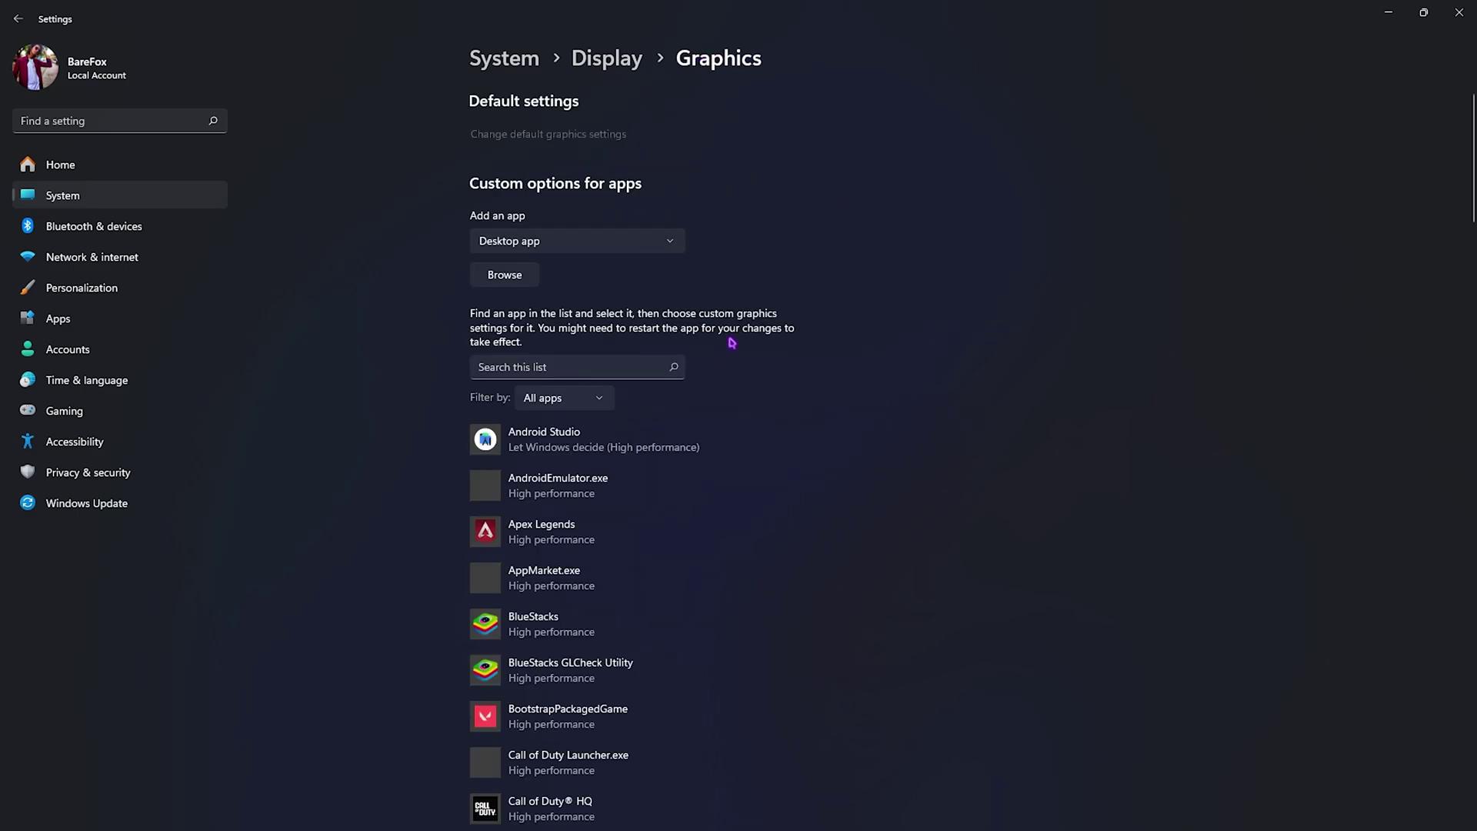
# Step: Keep Apex Legends on the High performance graphics preference and save it
pyautogui.scroll(-3, 628, 514)
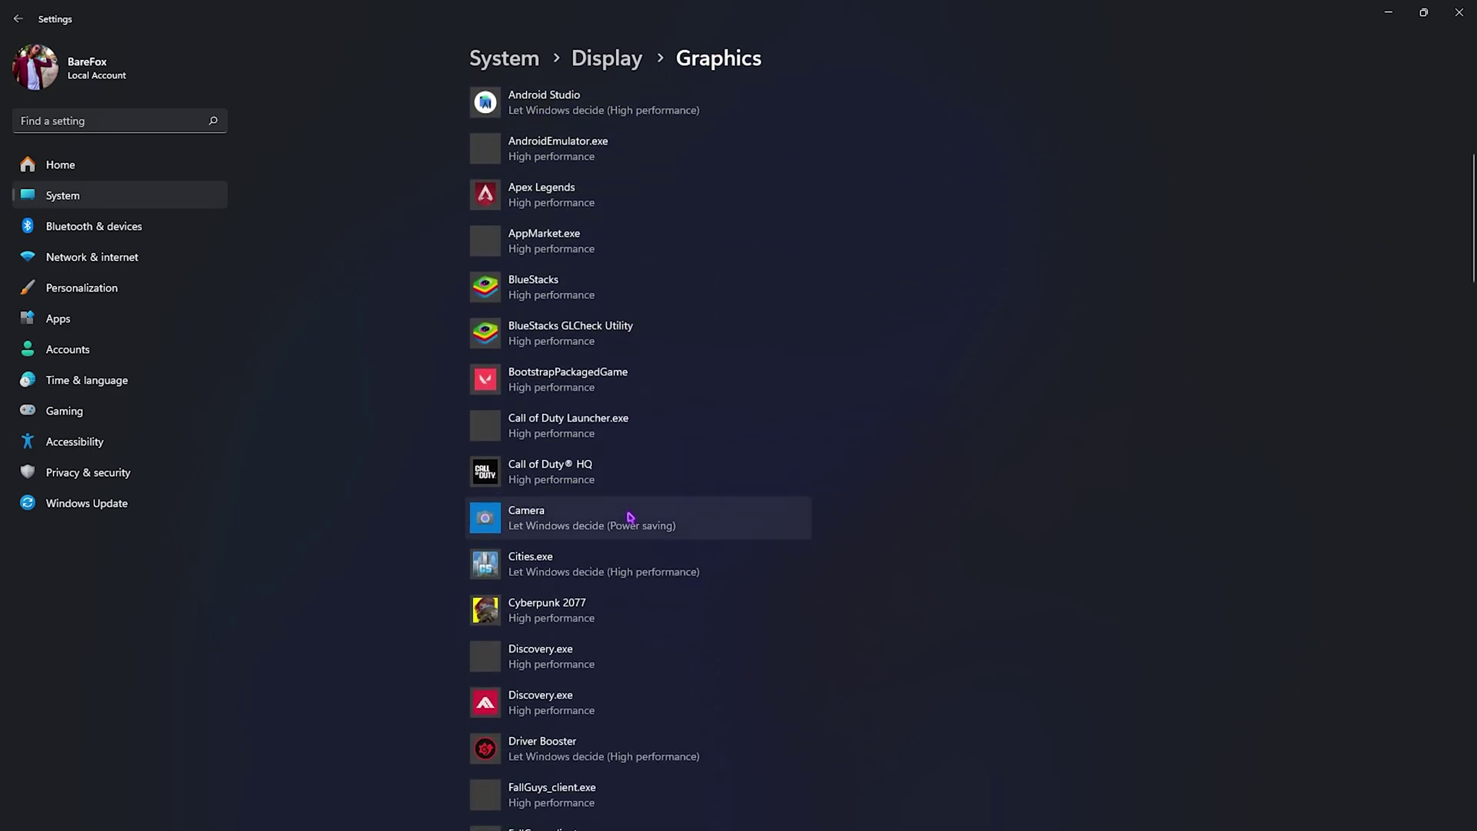
pyautogui.scroll(3, 628, 514)
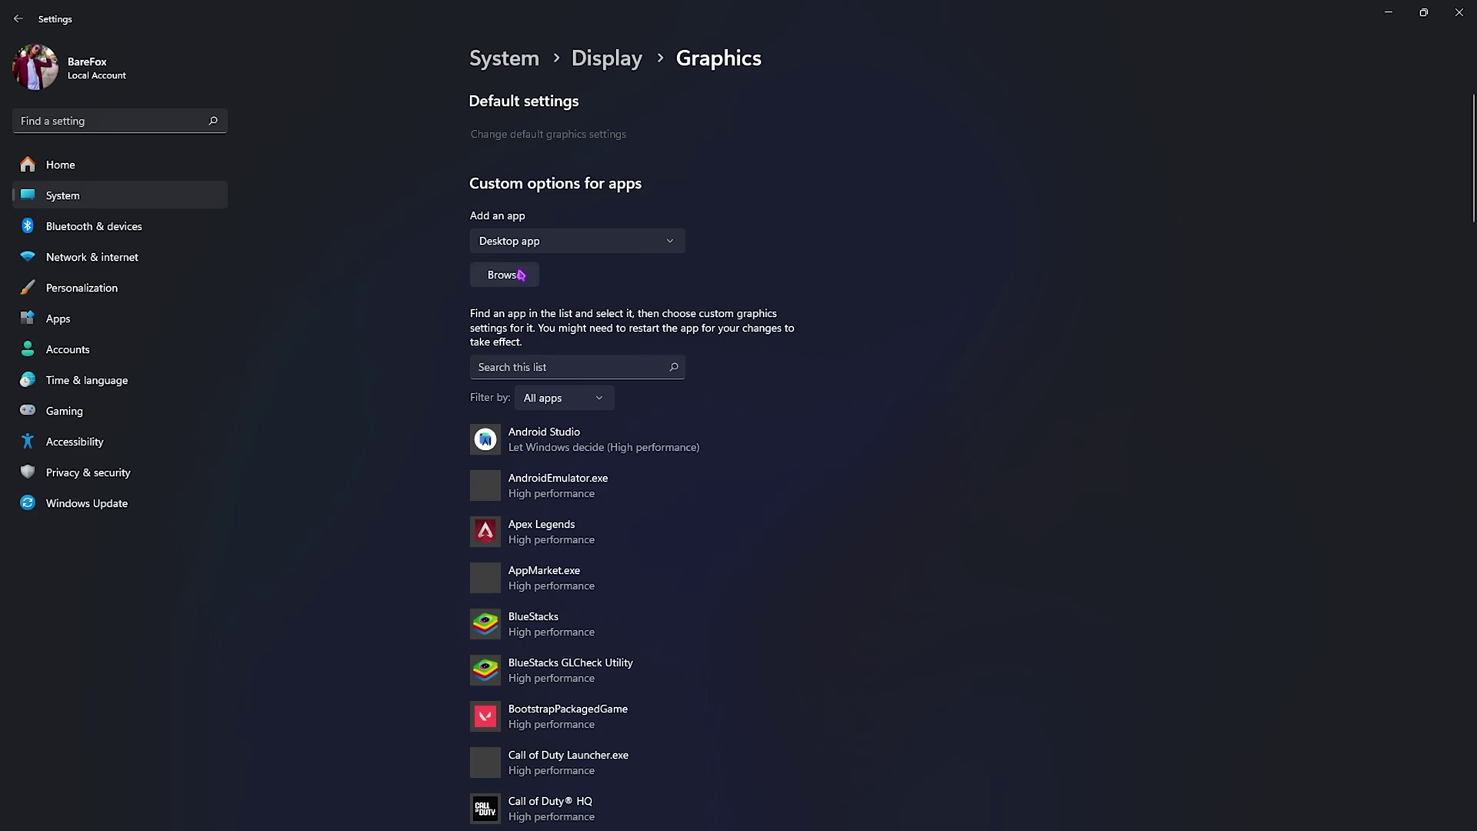
pyautogui.click(662, 538)
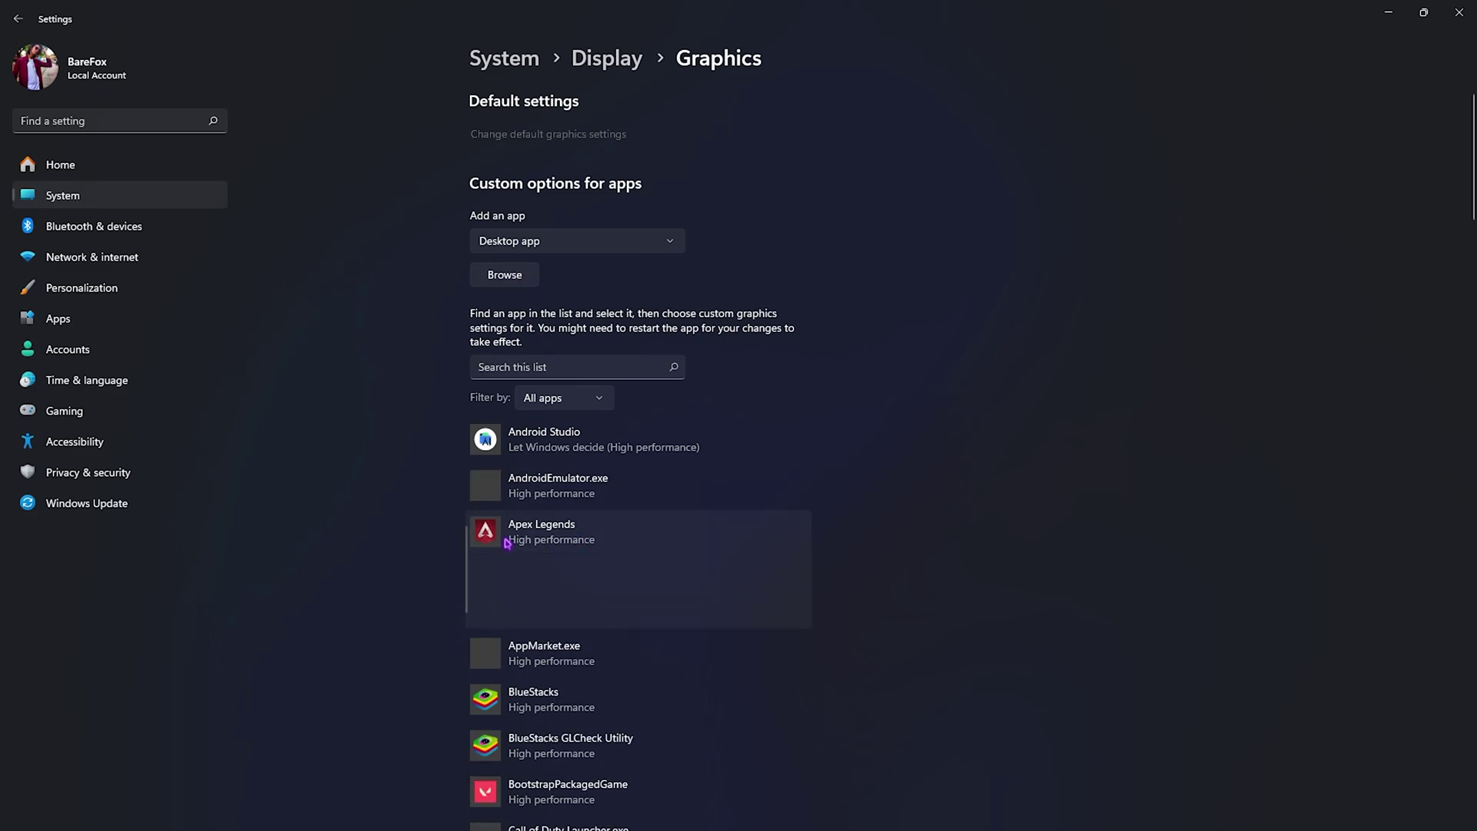
pyautogui.scroll(-1, 660, 484)
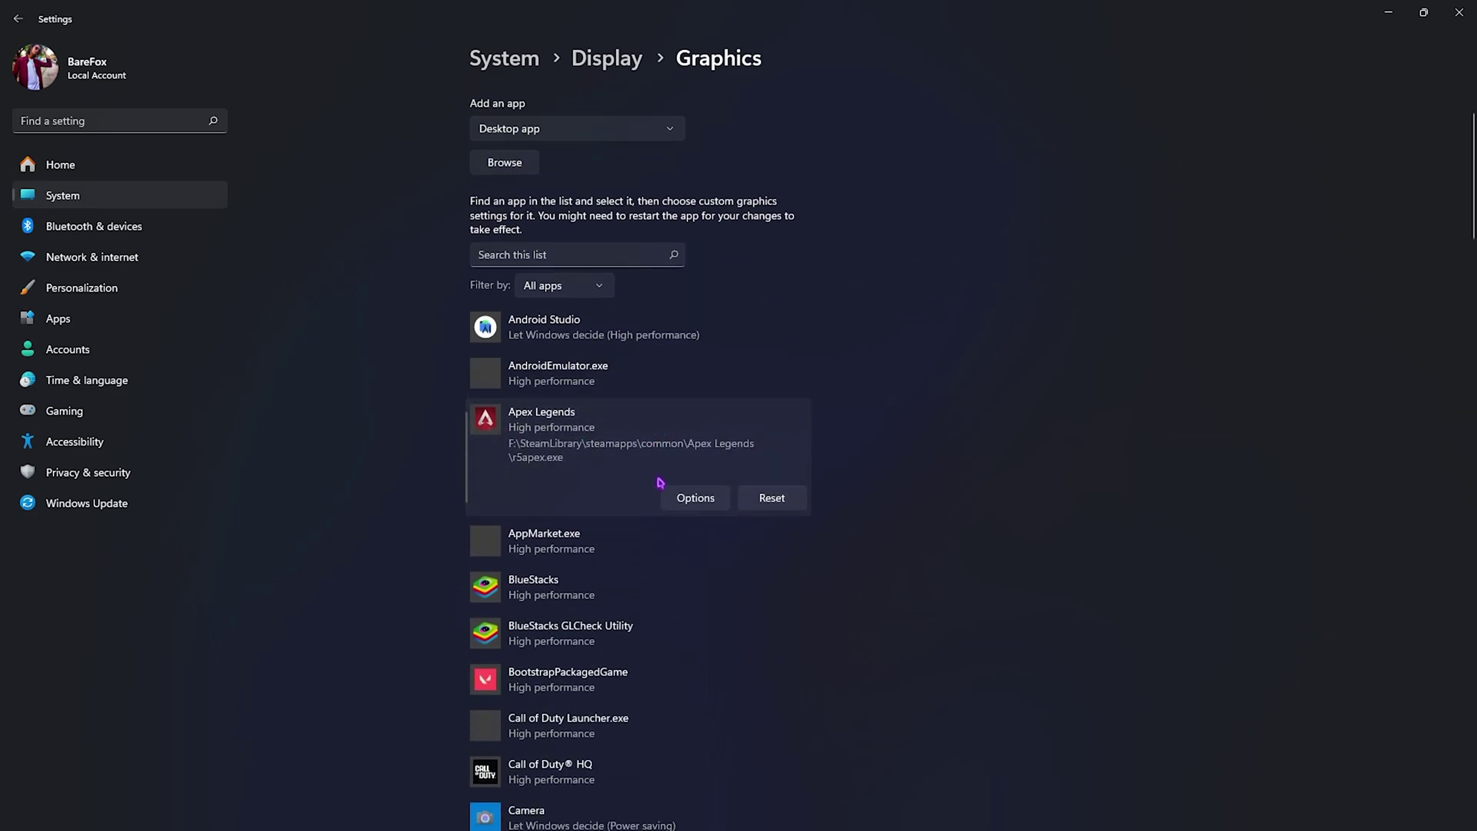
pyautogui.click(702, 498)
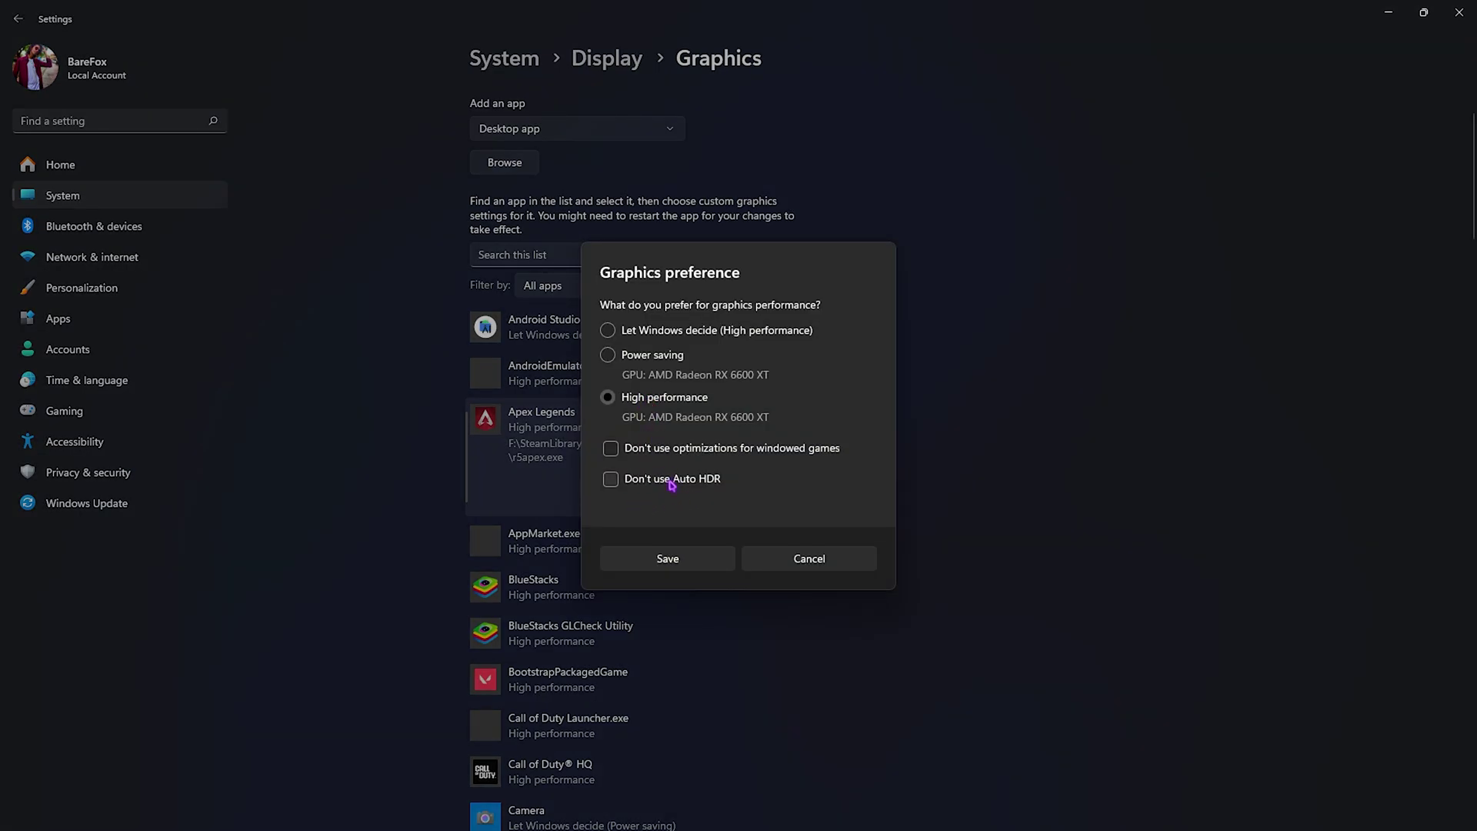
pyautogui.click(677, 569)
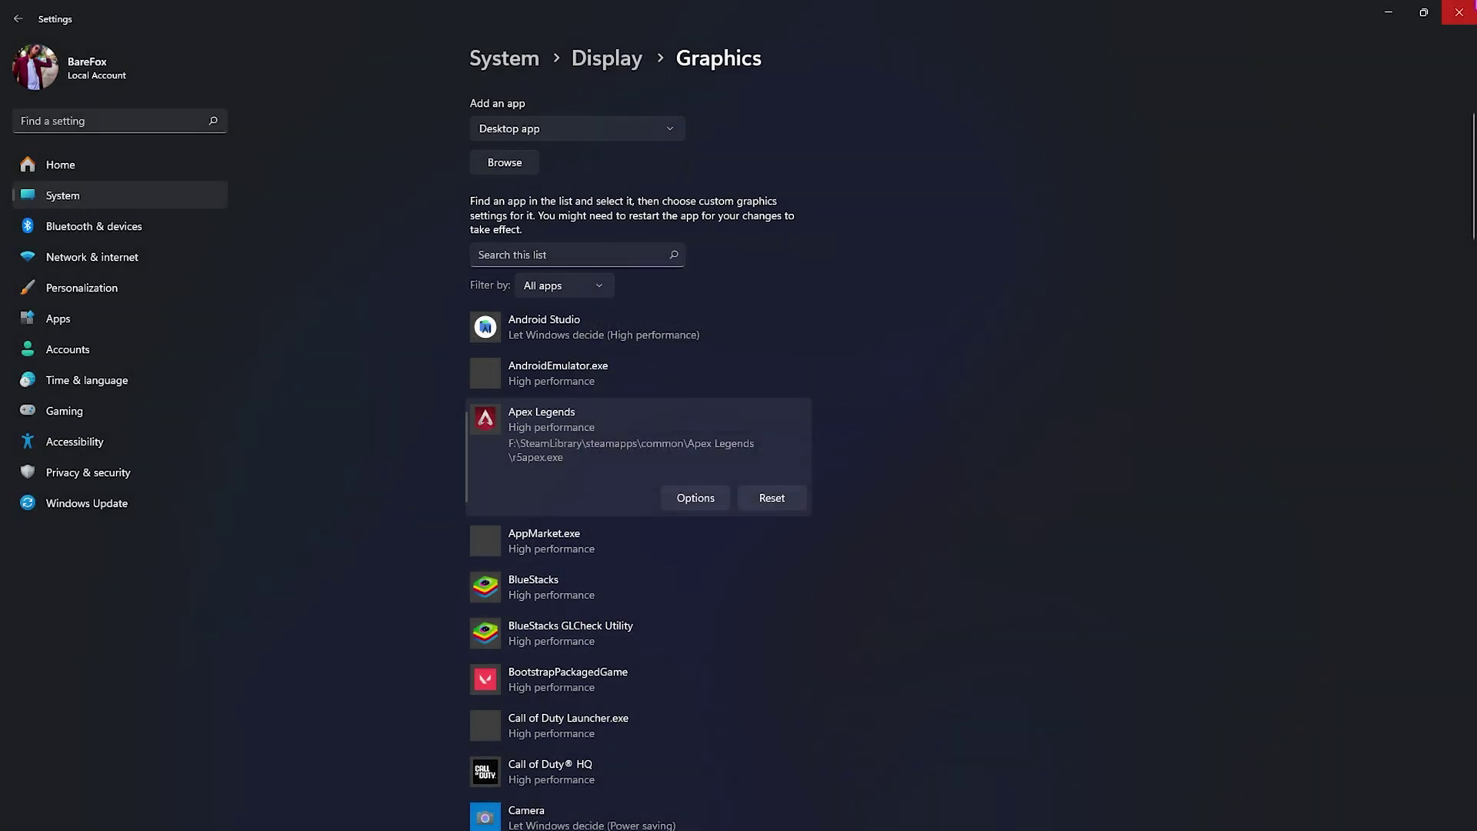
# Step: Set visual effects to best performance, keeping thumbnails and smooth screen-font edges enabled
pyautogui.click(1459, 12)
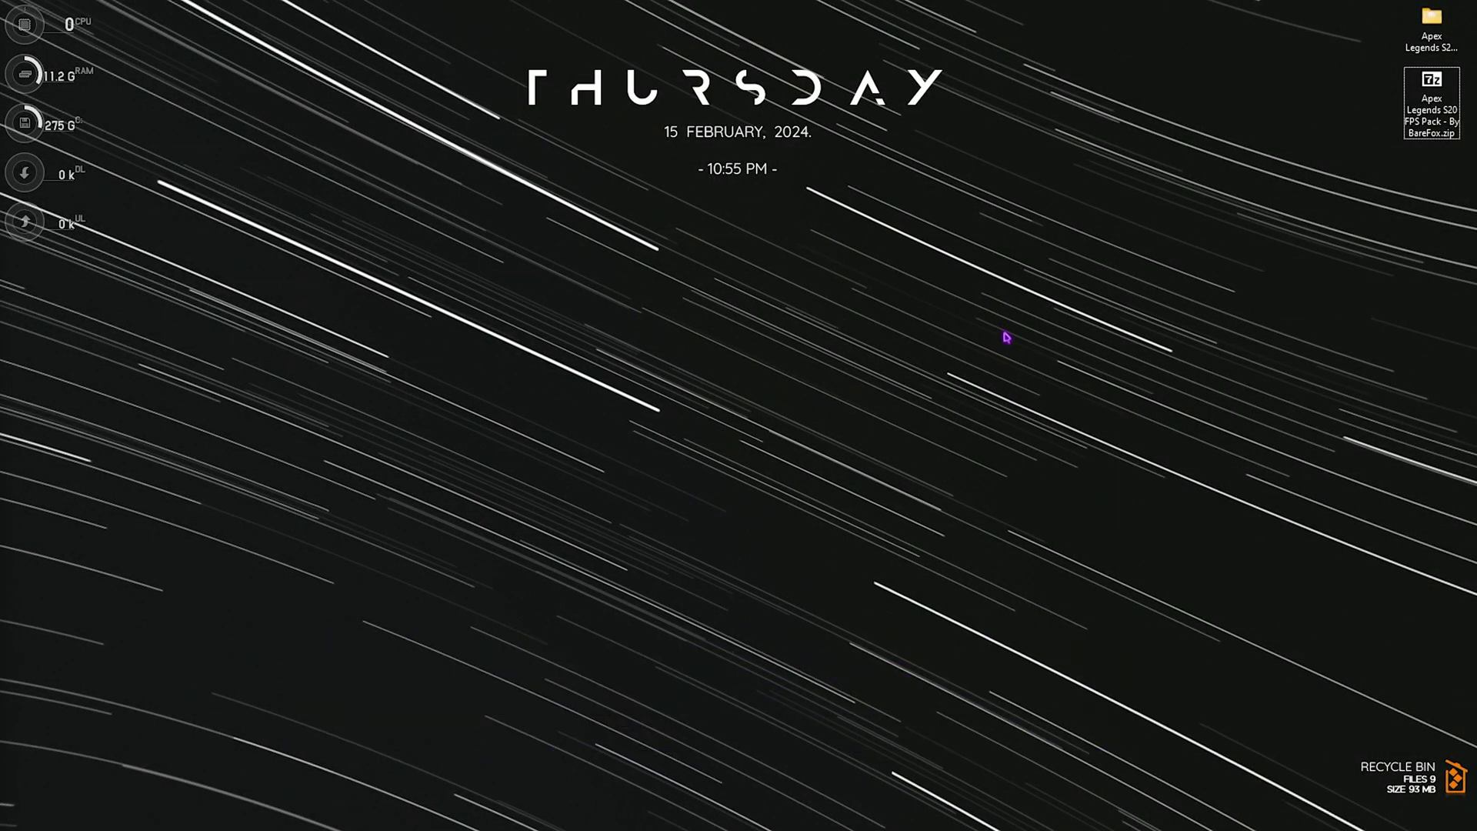
pyautogui.press('super')
pyautogui.write('adju')
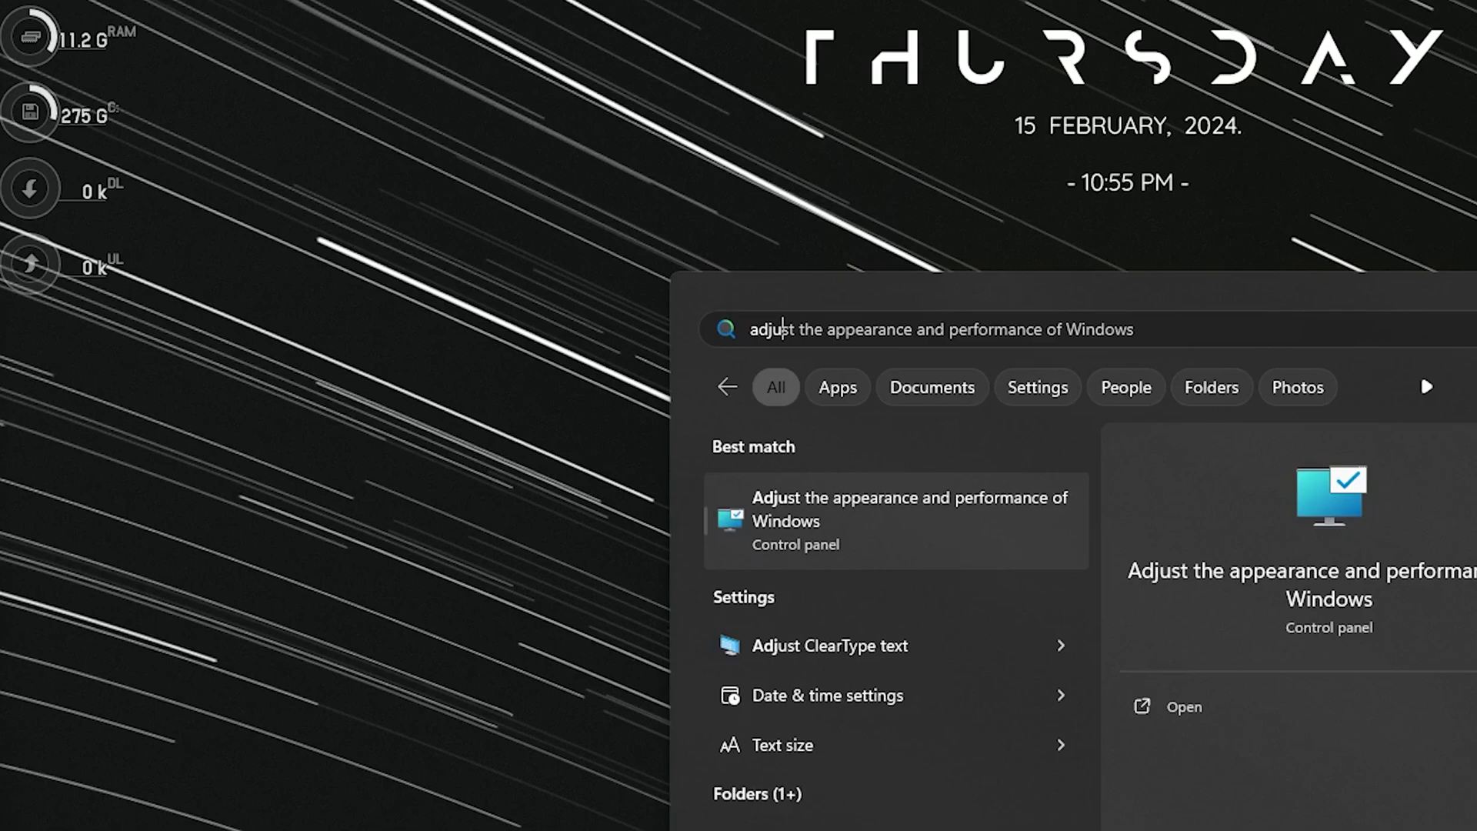
pyautogui.press('Return')
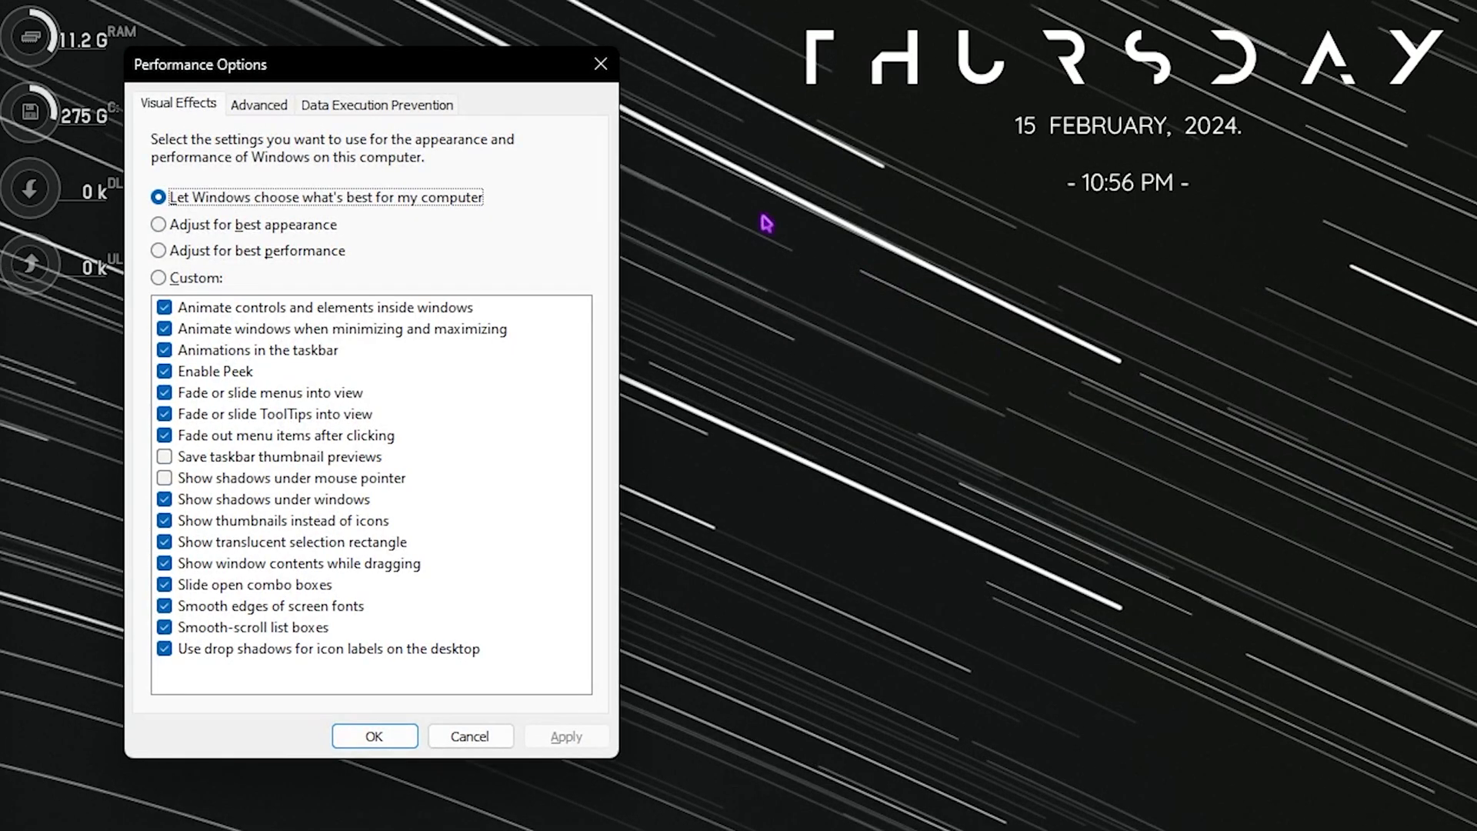
pyautogui.click(261, 251)
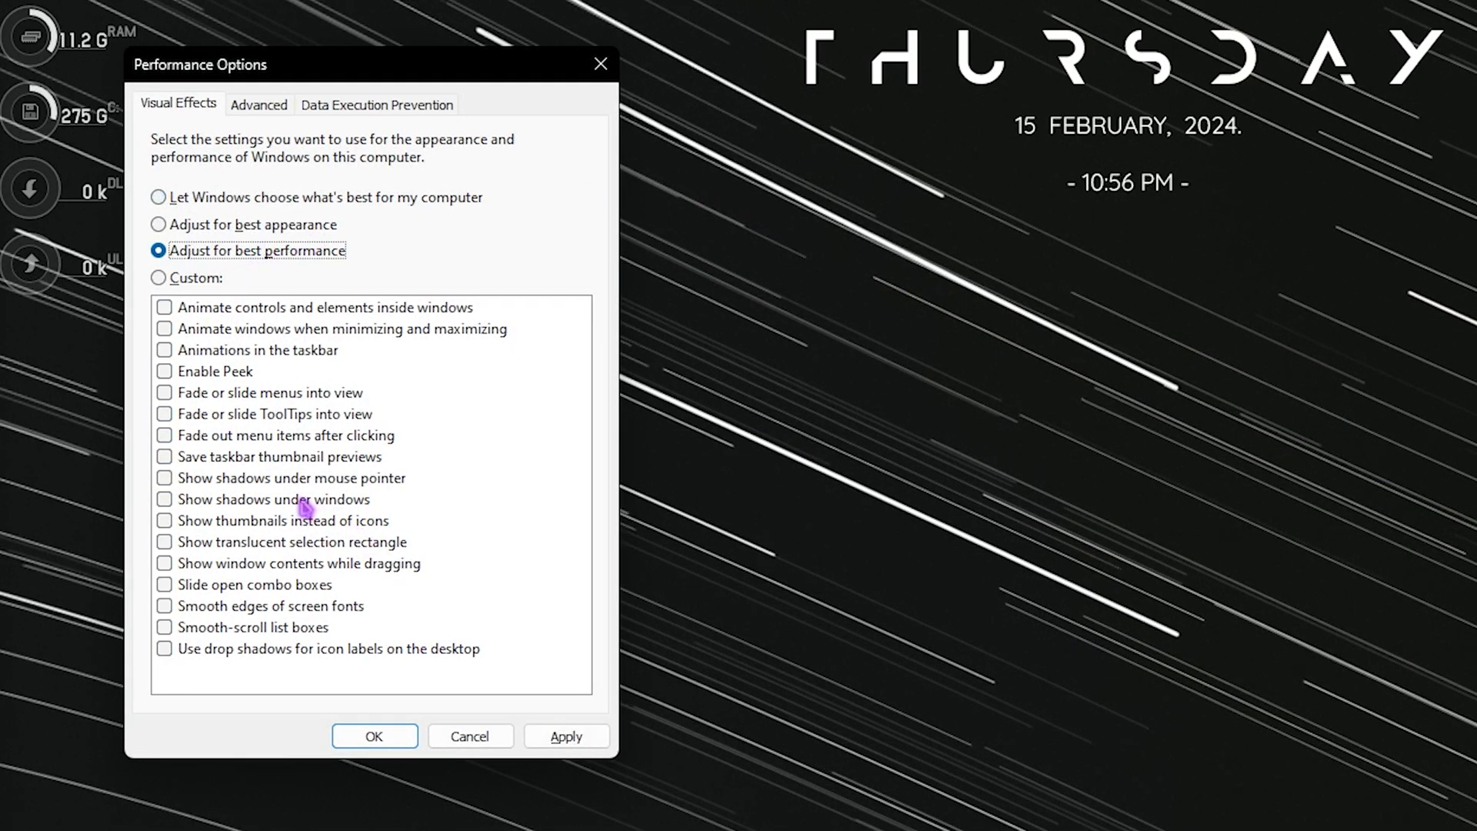
pyautogui.click(260, 523)
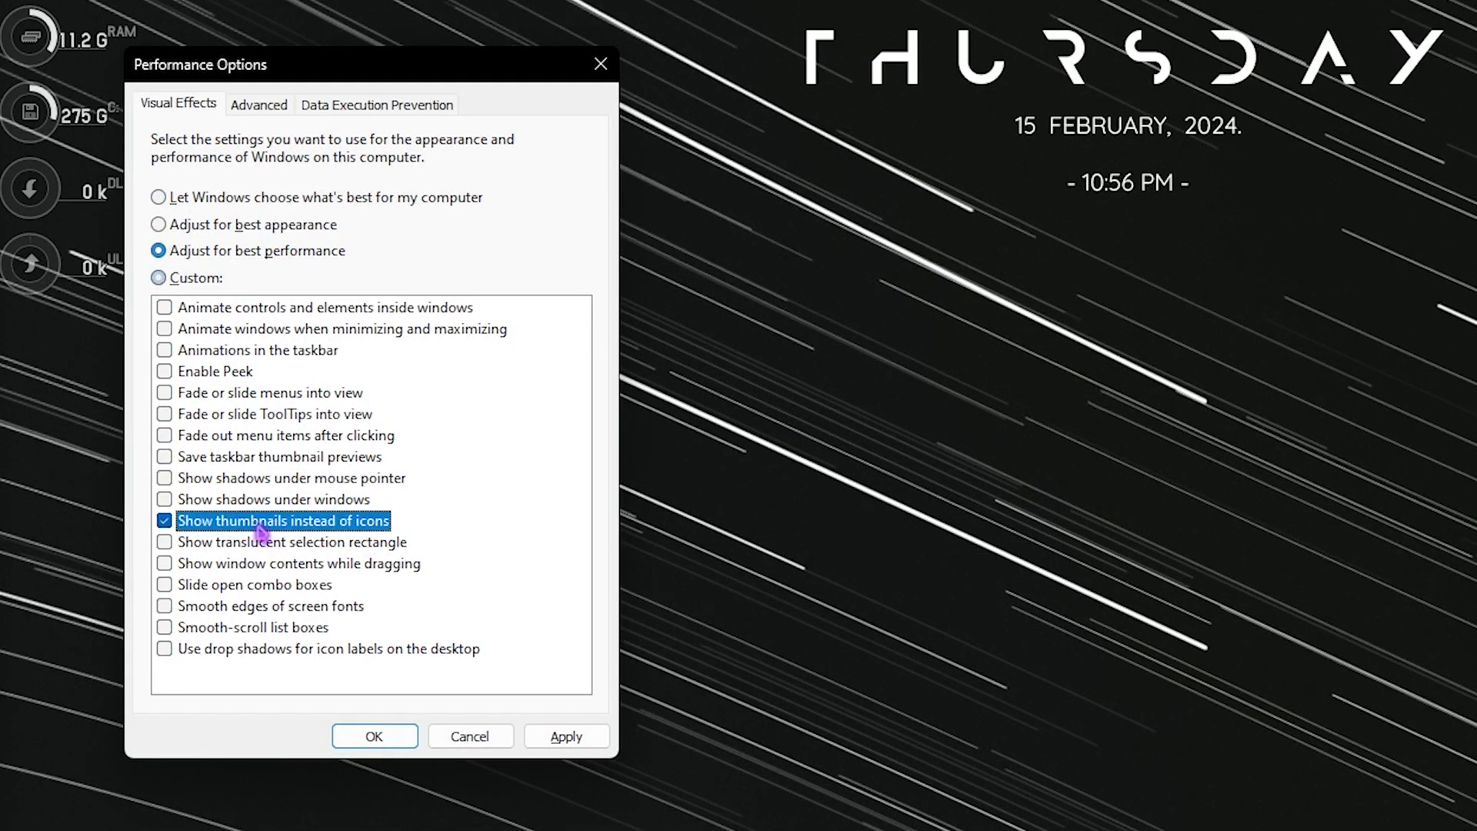
pyautogui.click(236, 607)
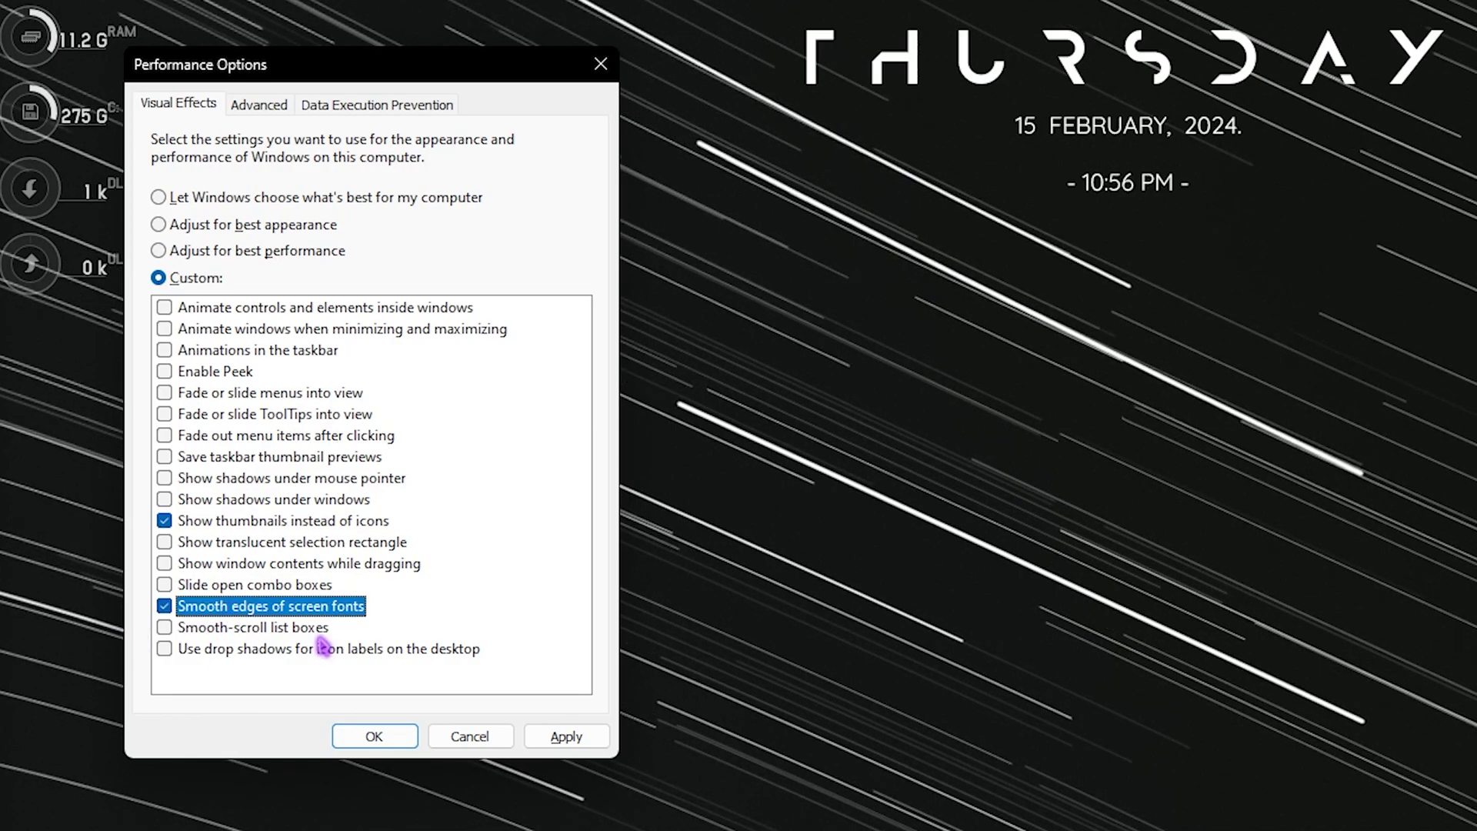
# Step: Open the Virtual Memory dialog from Advanced and edit drive C:'s initial paging file size
pyautogui.click(346, 108)
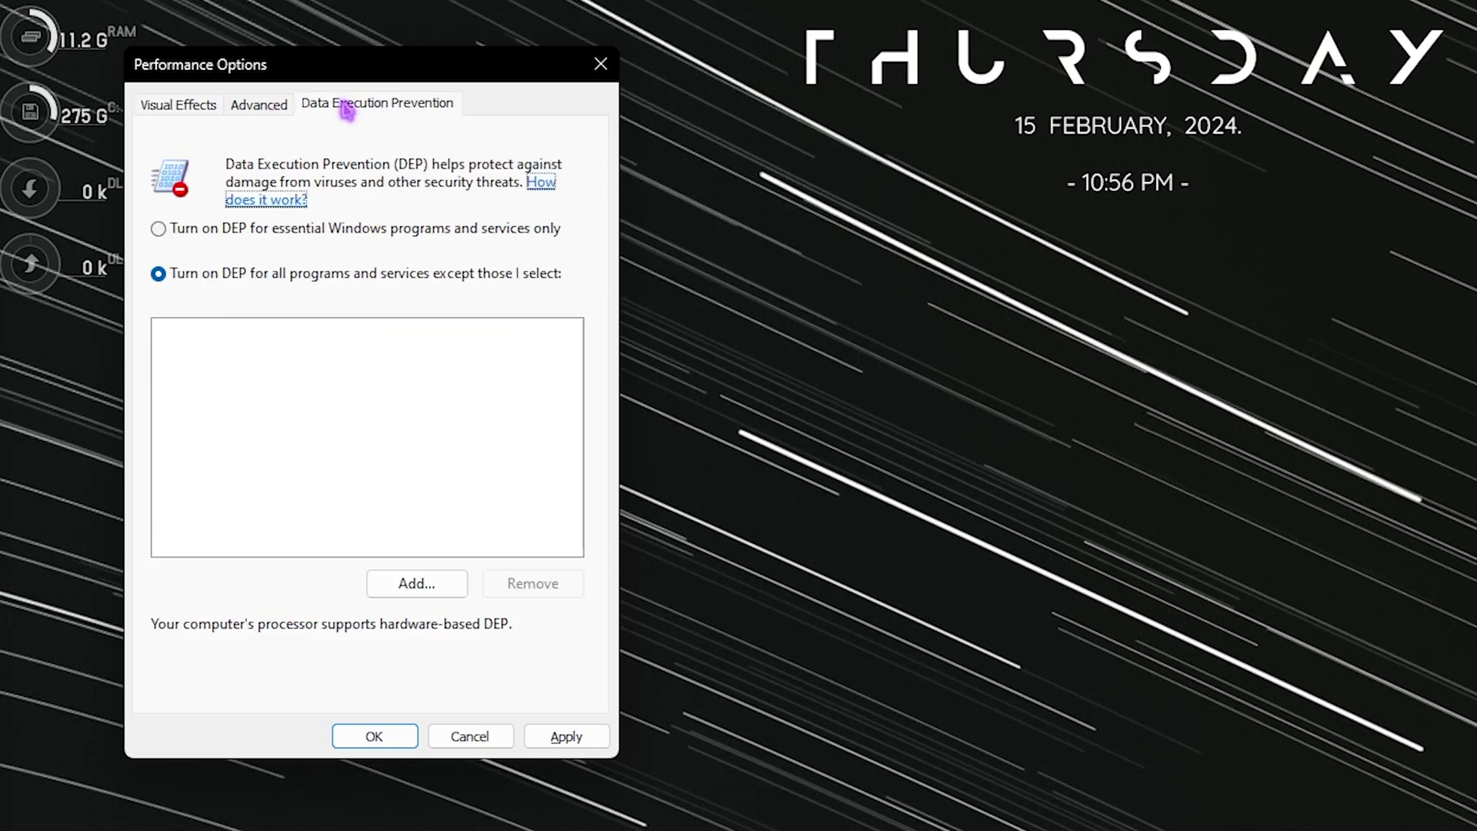
pyautogui.click(259, 104)
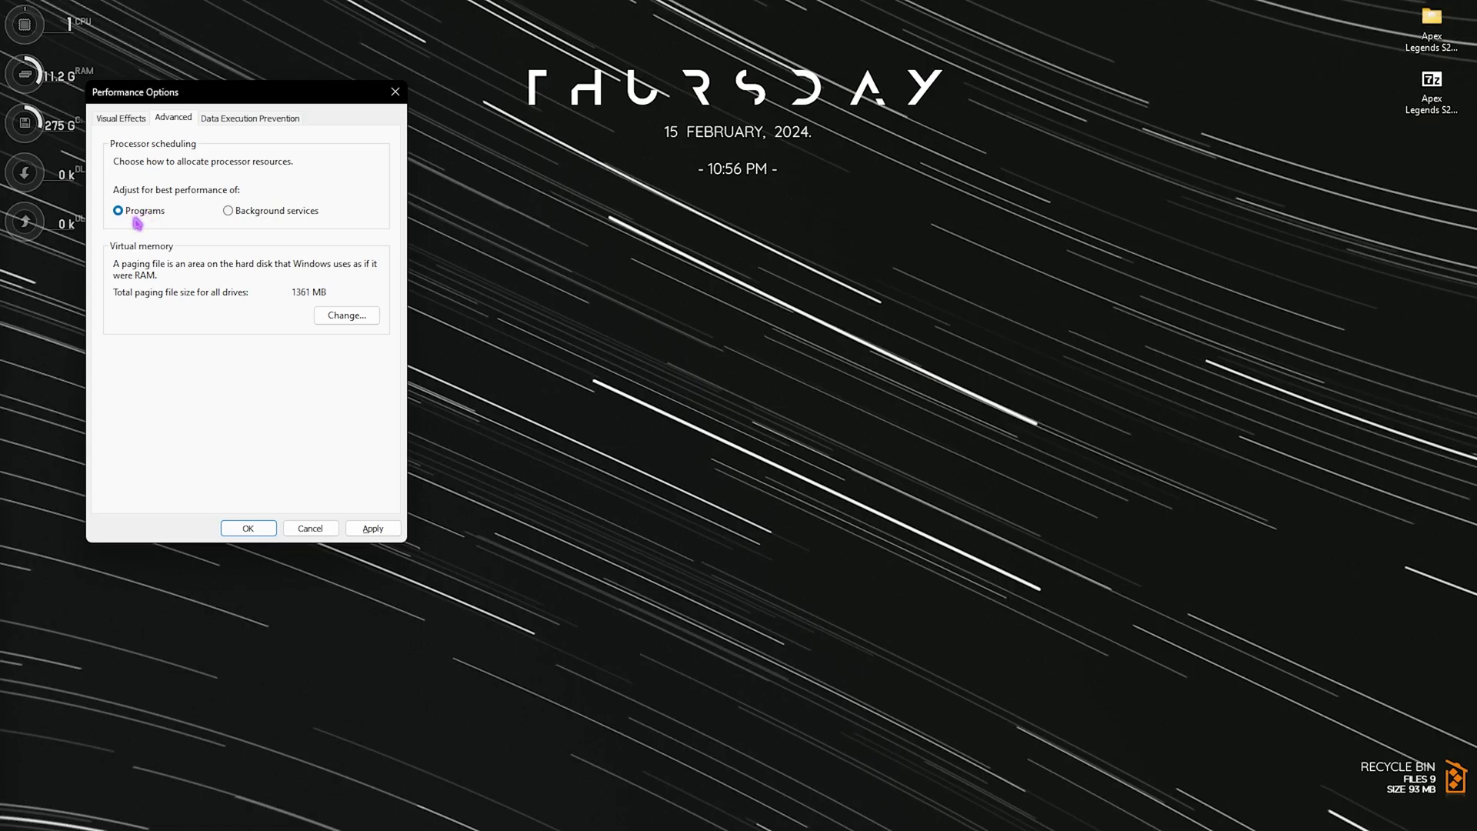
pyautogui.click(332, 317)
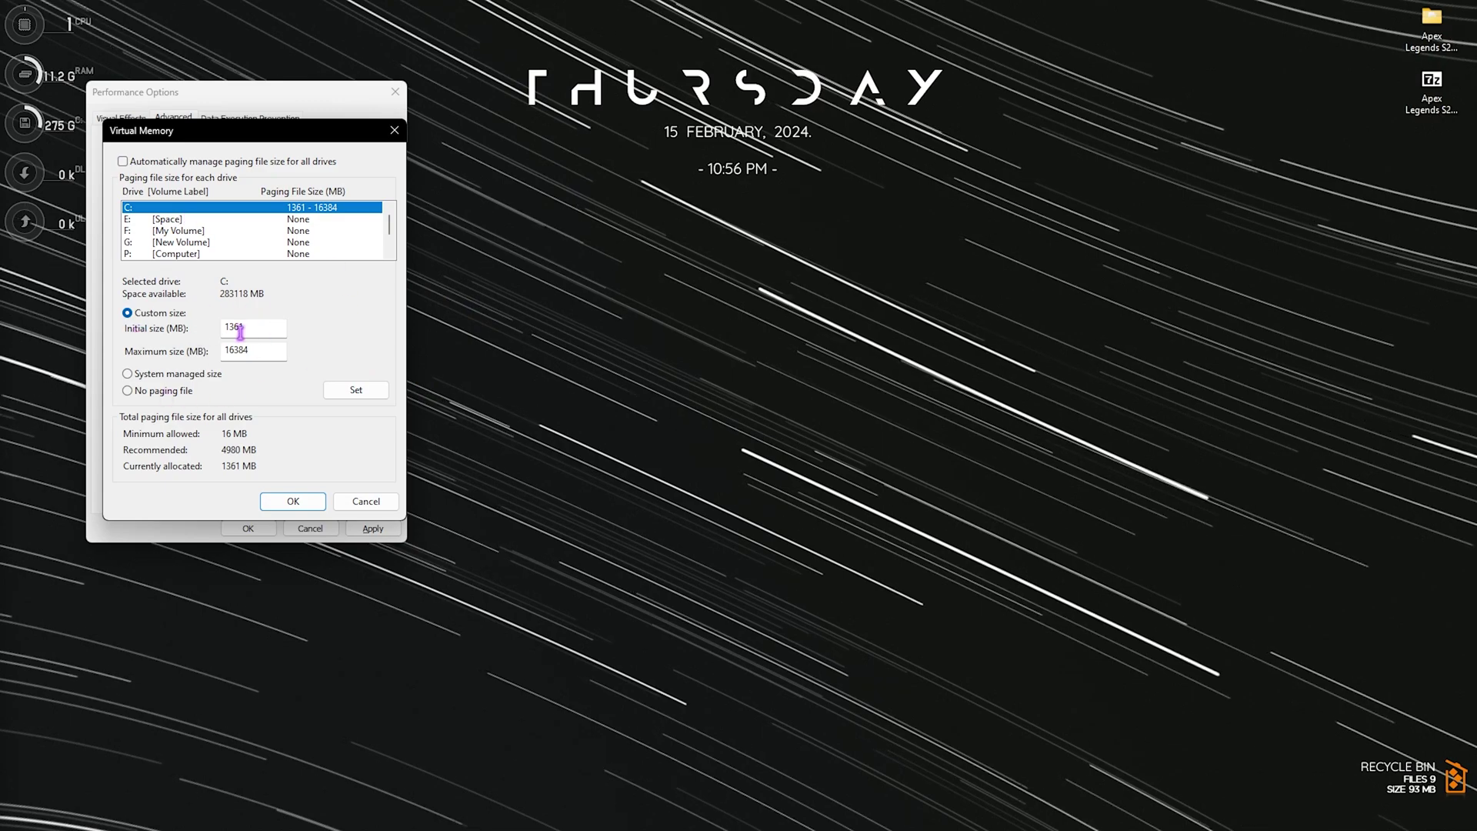
pyautogui.click(266, 328)
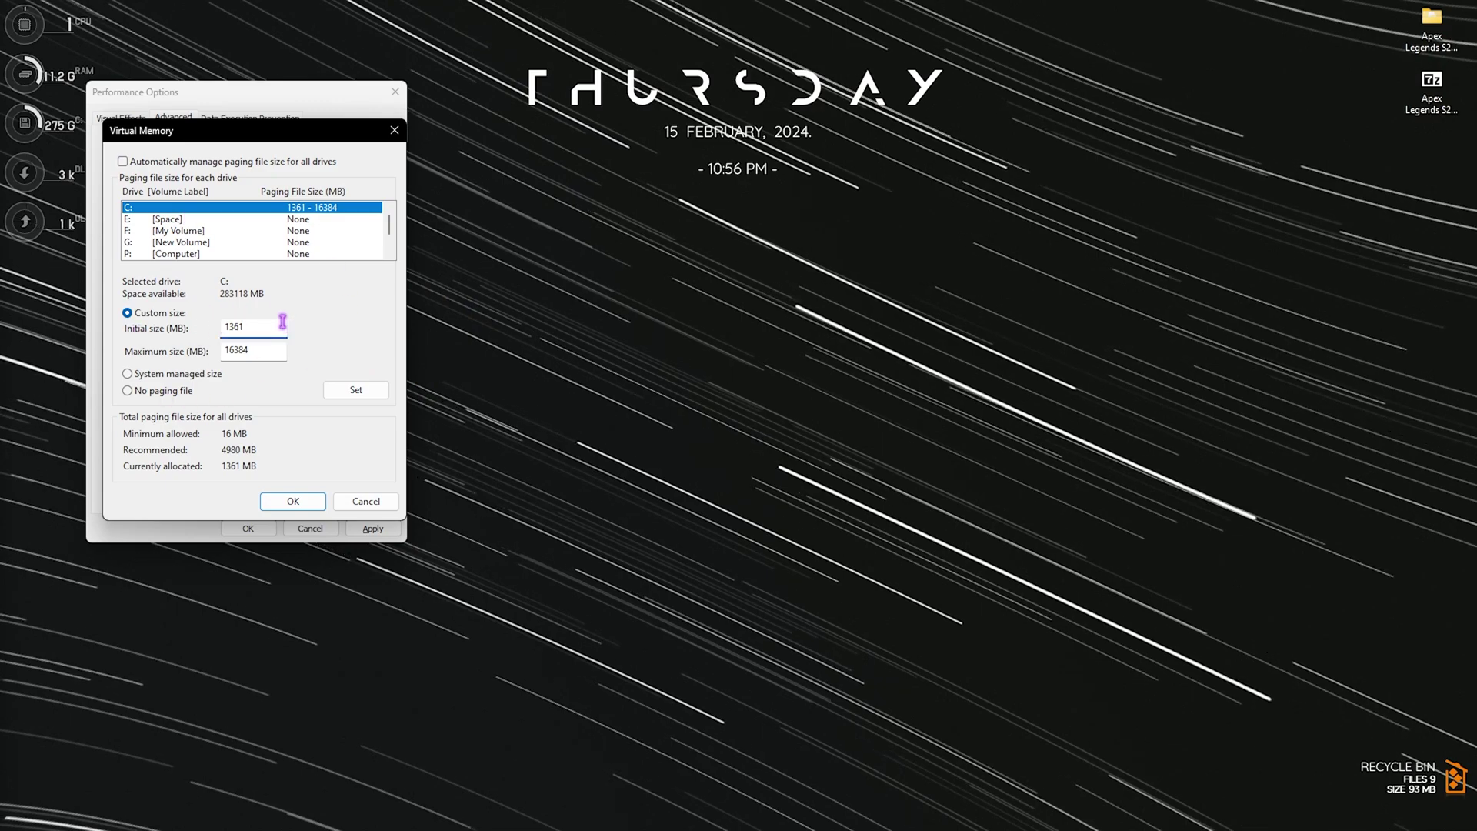
# Step: Open Calculator and check System Information for the installed 32.0 GB RAM
pyautogui.press('super')
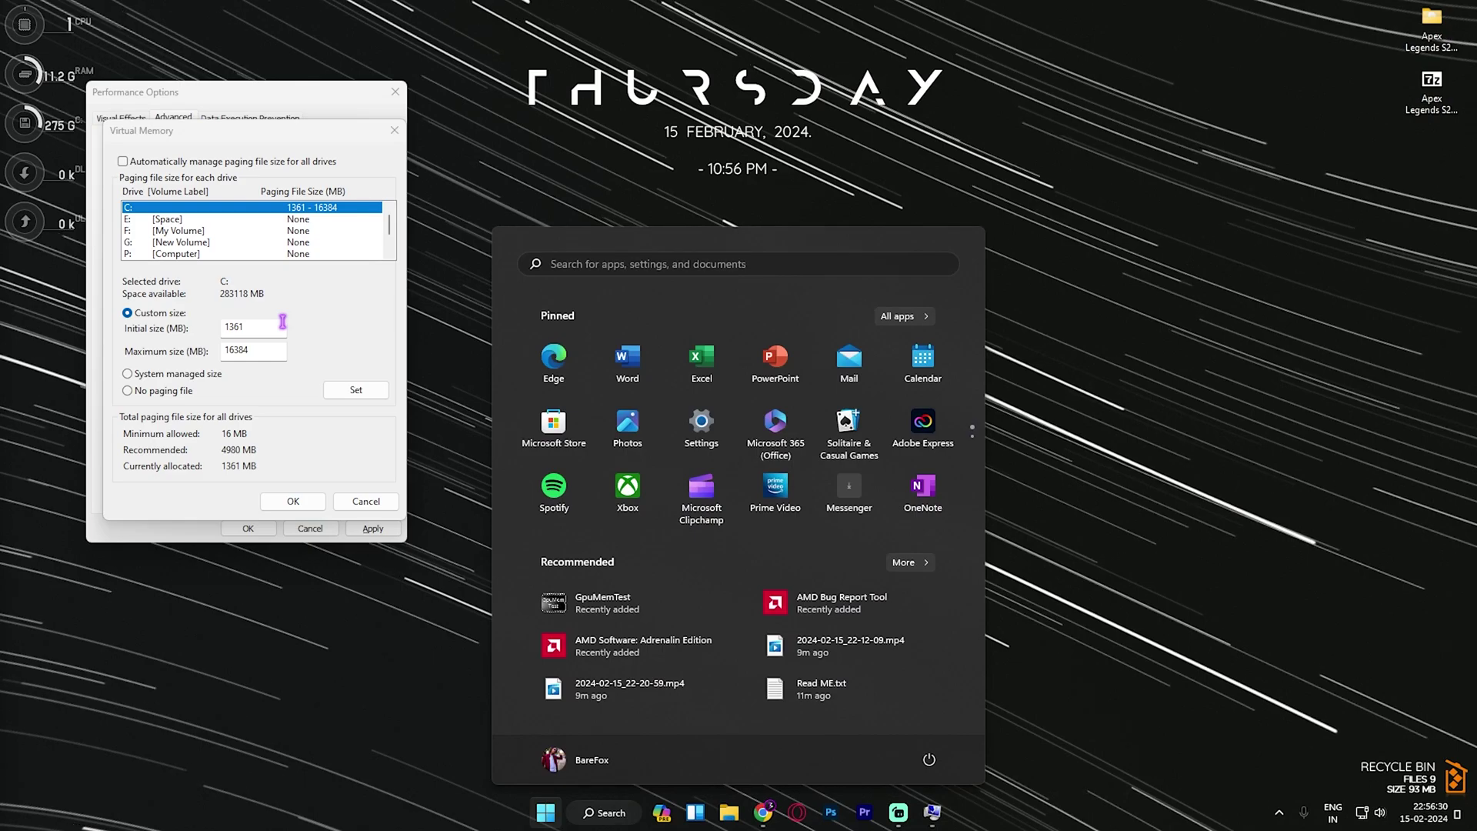
pyautogui.write('calc')
pyautogui.press('Return')
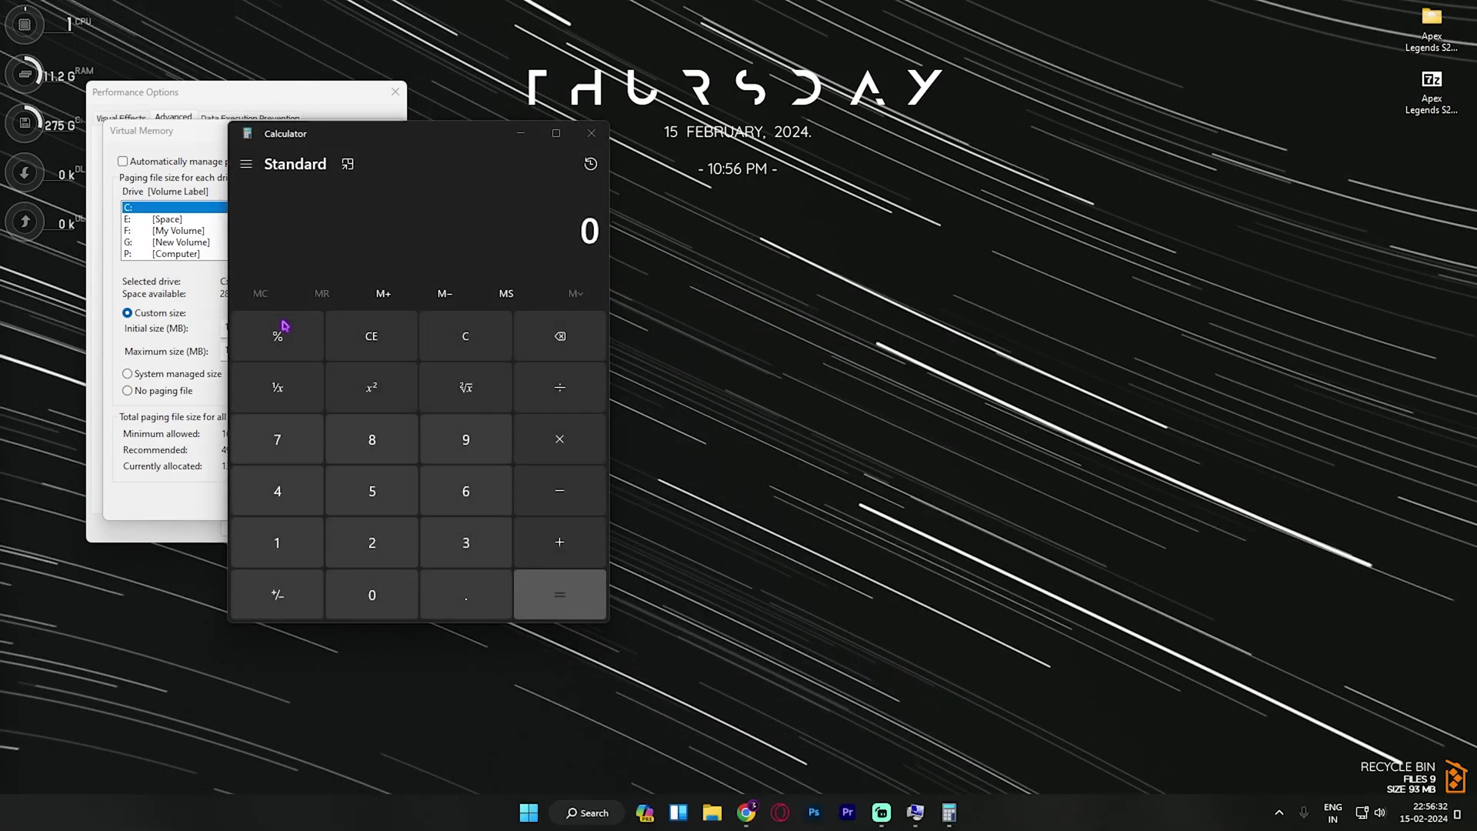
pyautogui.press('super')
pyautogui.write('steam')
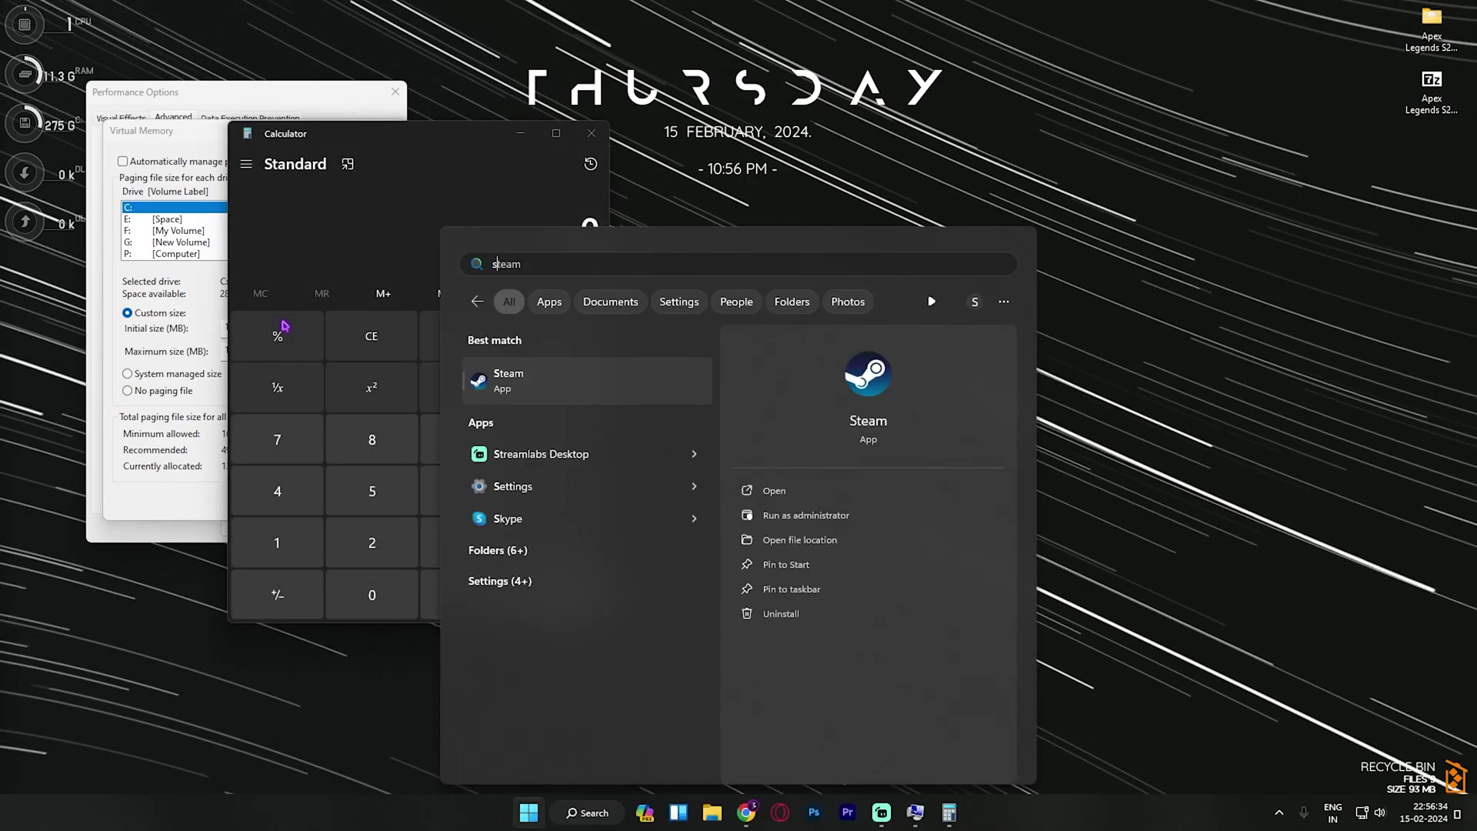
pyautogui.write('ys')
pyautogui.press('Return')
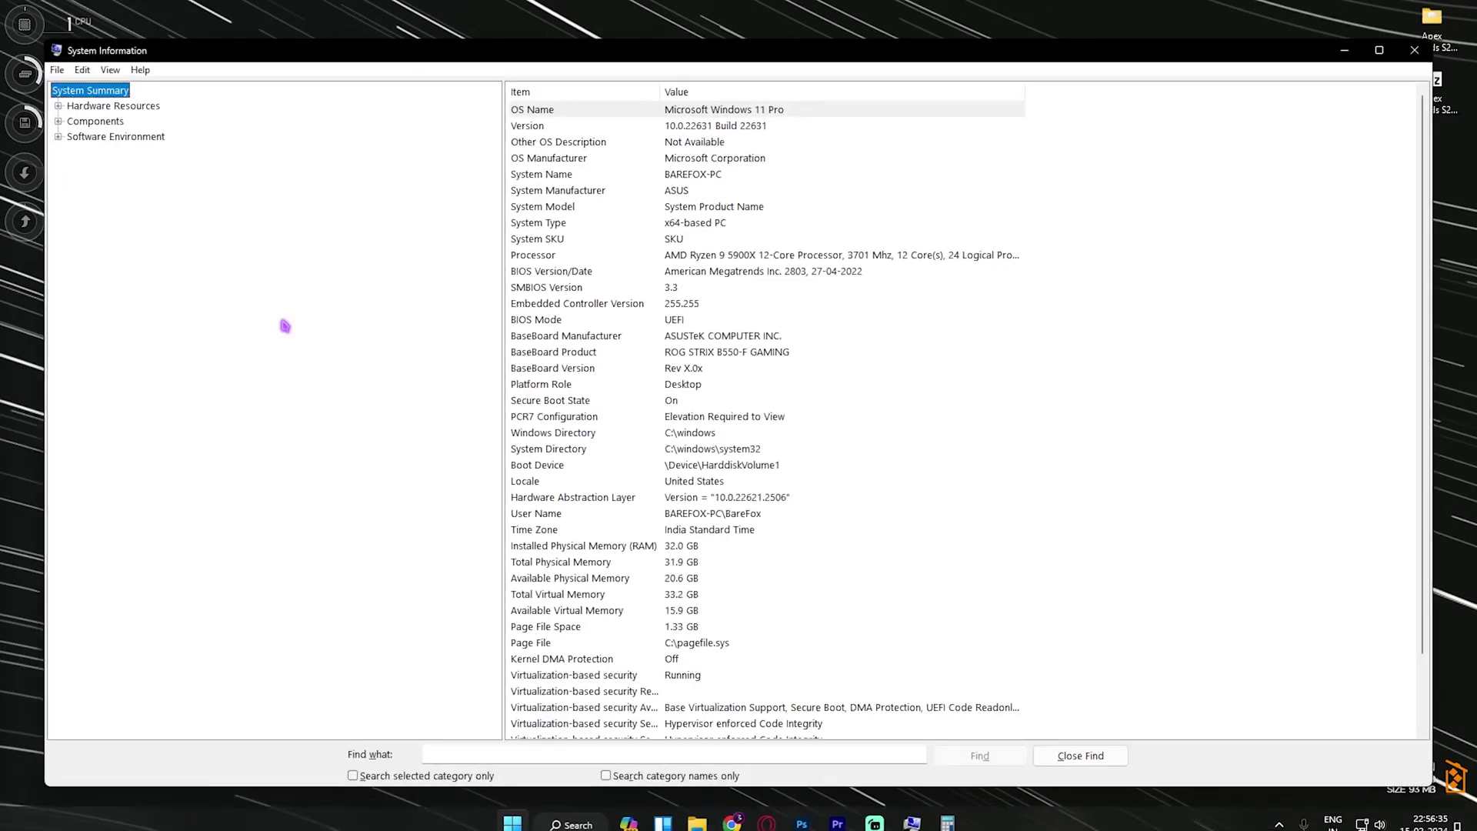
pyautogui.click(573, 547)
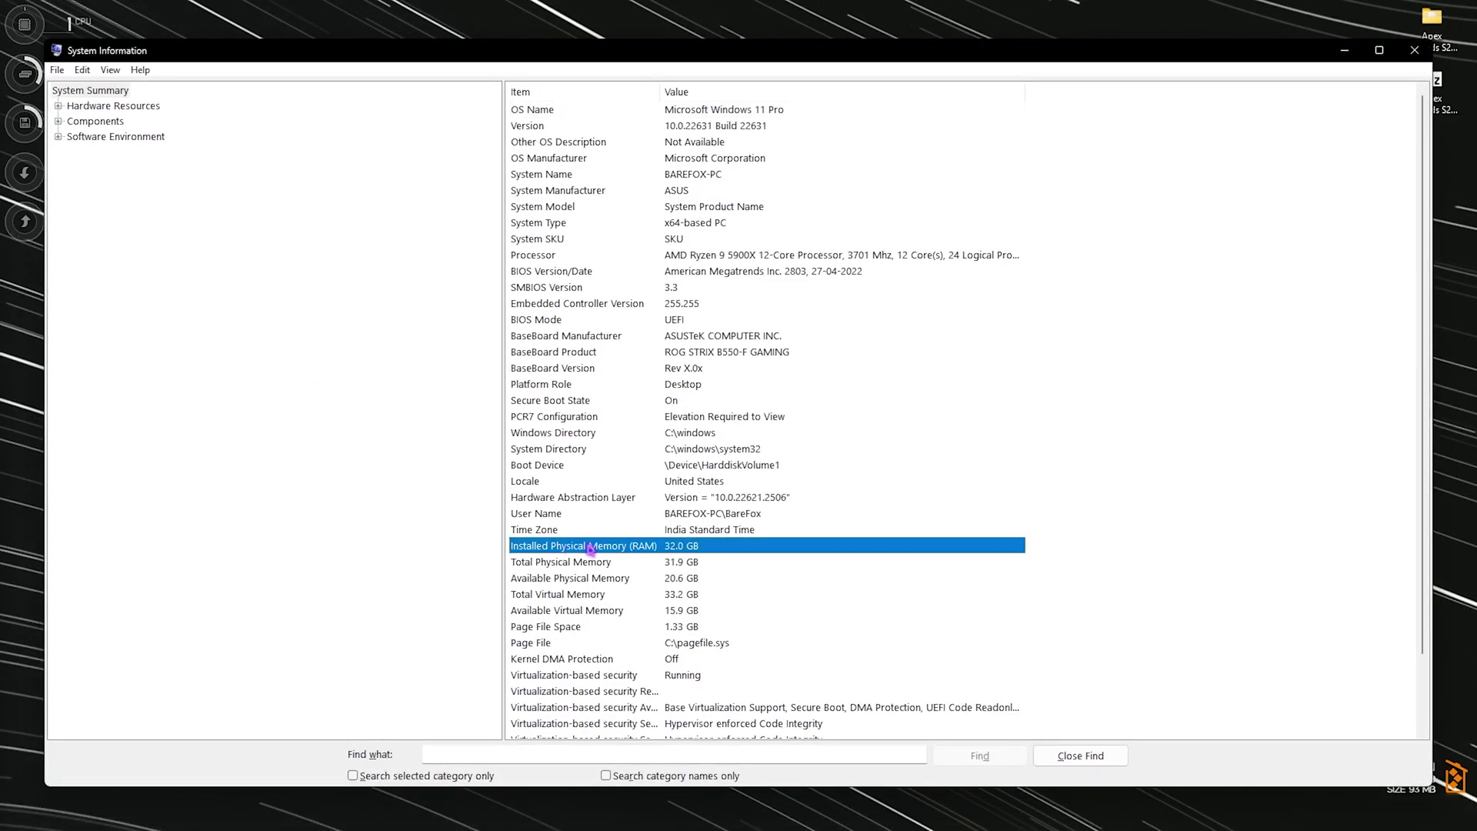
pyautogui.hotkey('alt', 'F4')
# Step: Calculate 32 × 1024 ÷ 2 in Calculator to get 16,384 MB
pyautogui.write('32')
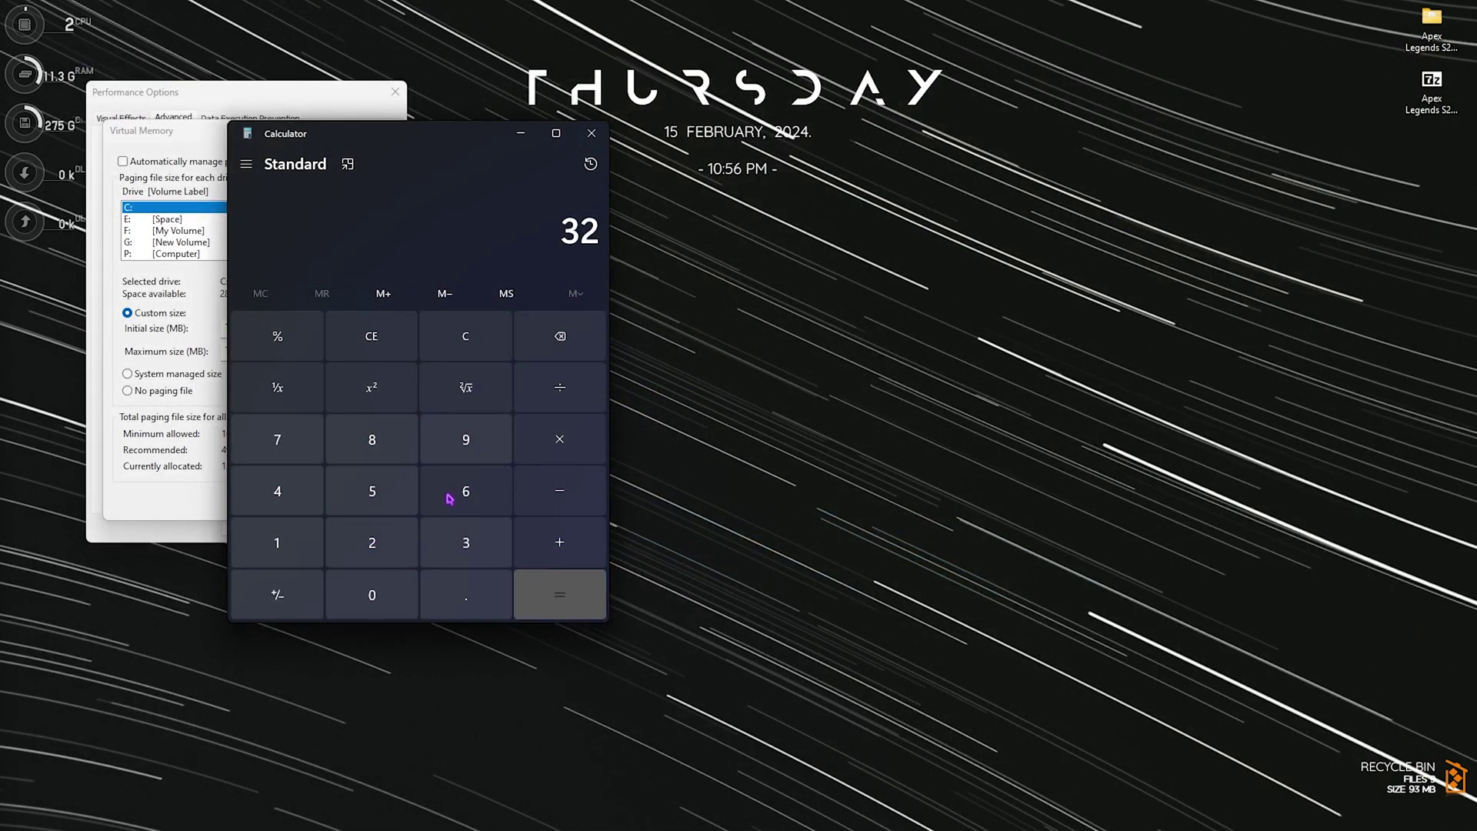
pyautogui.write('*1024')
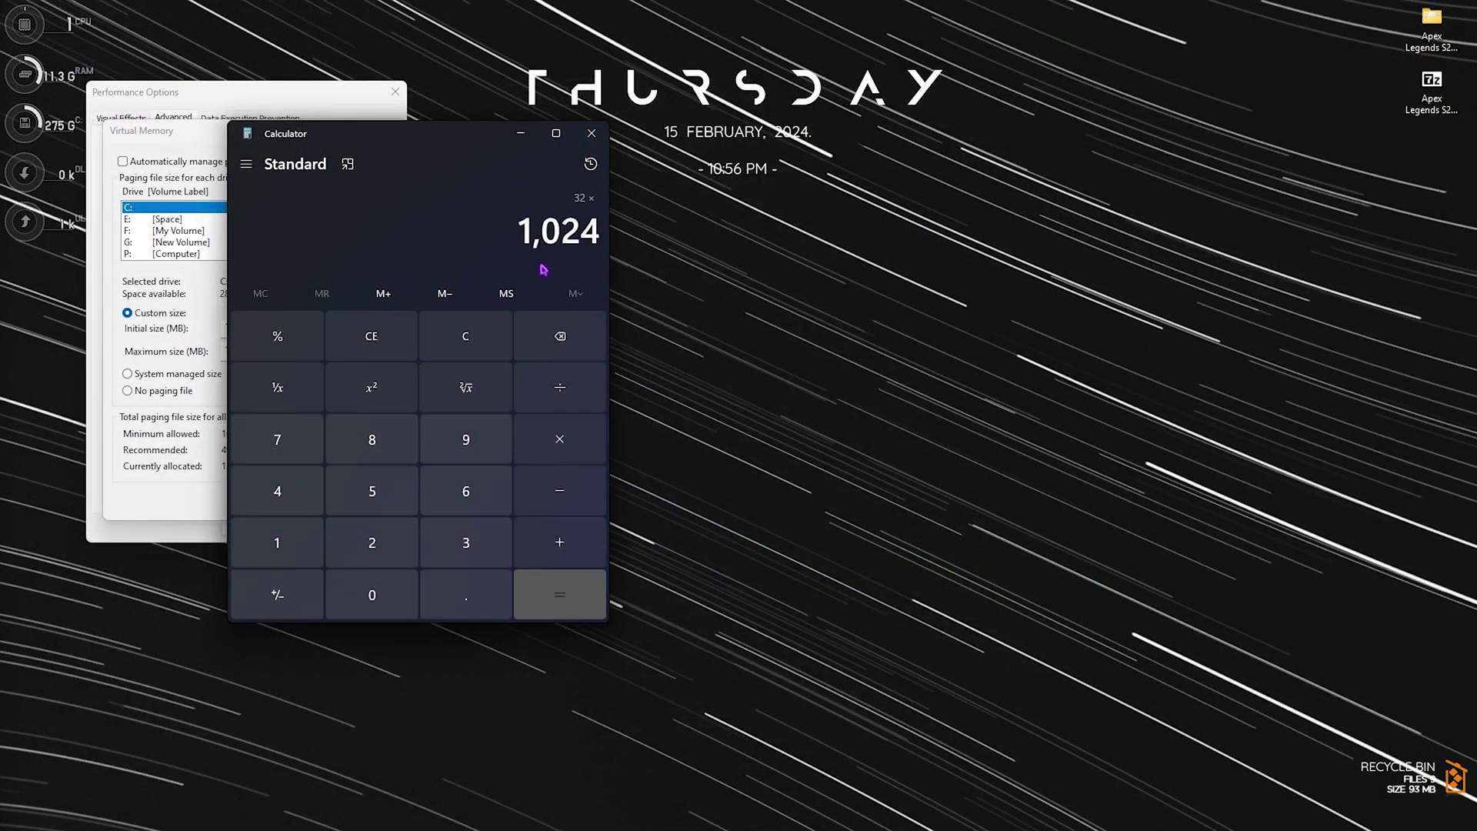
pyautogui.click(537, 588)
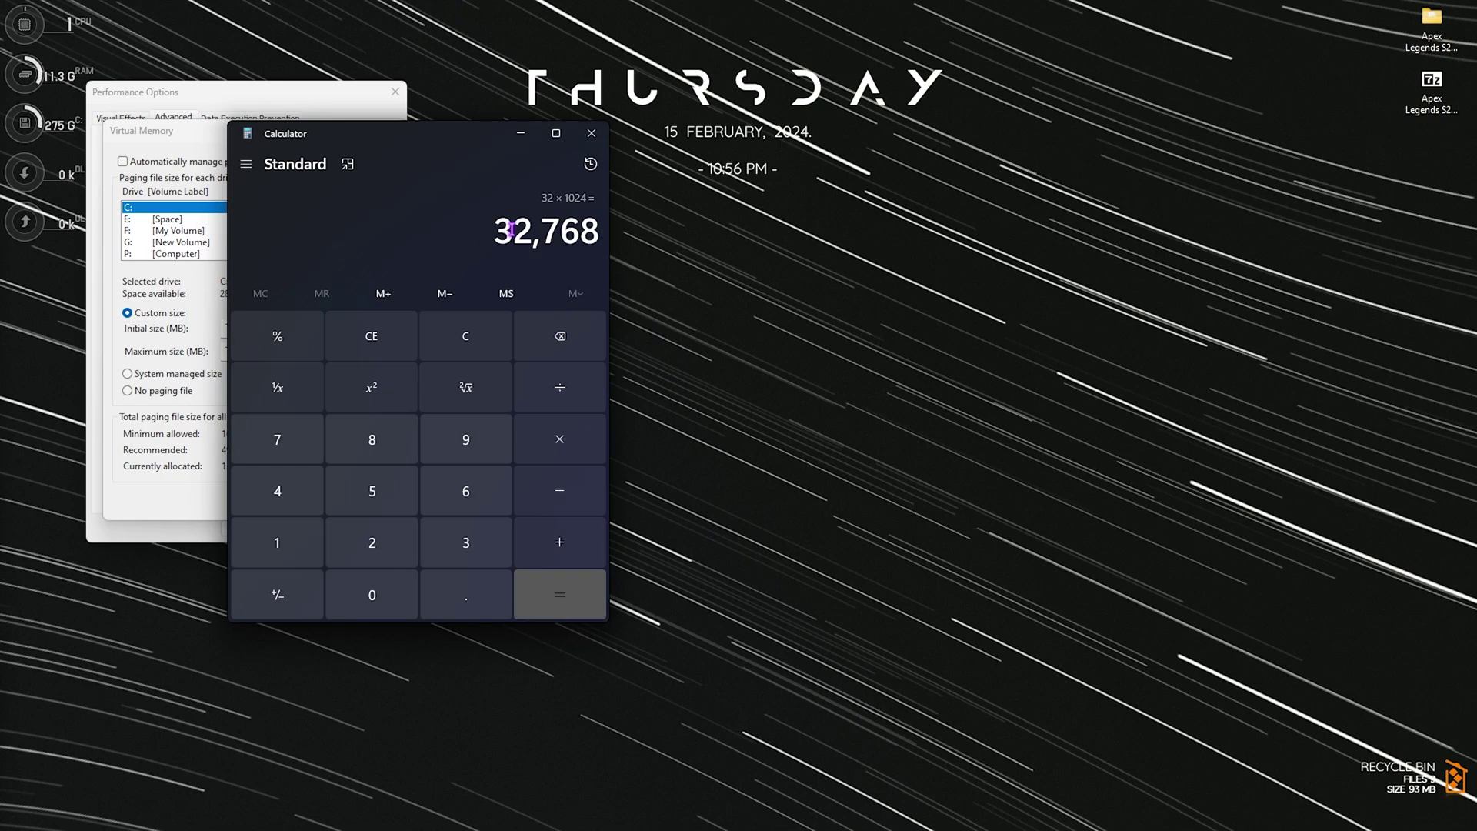
pyautogui.click(560, 387)
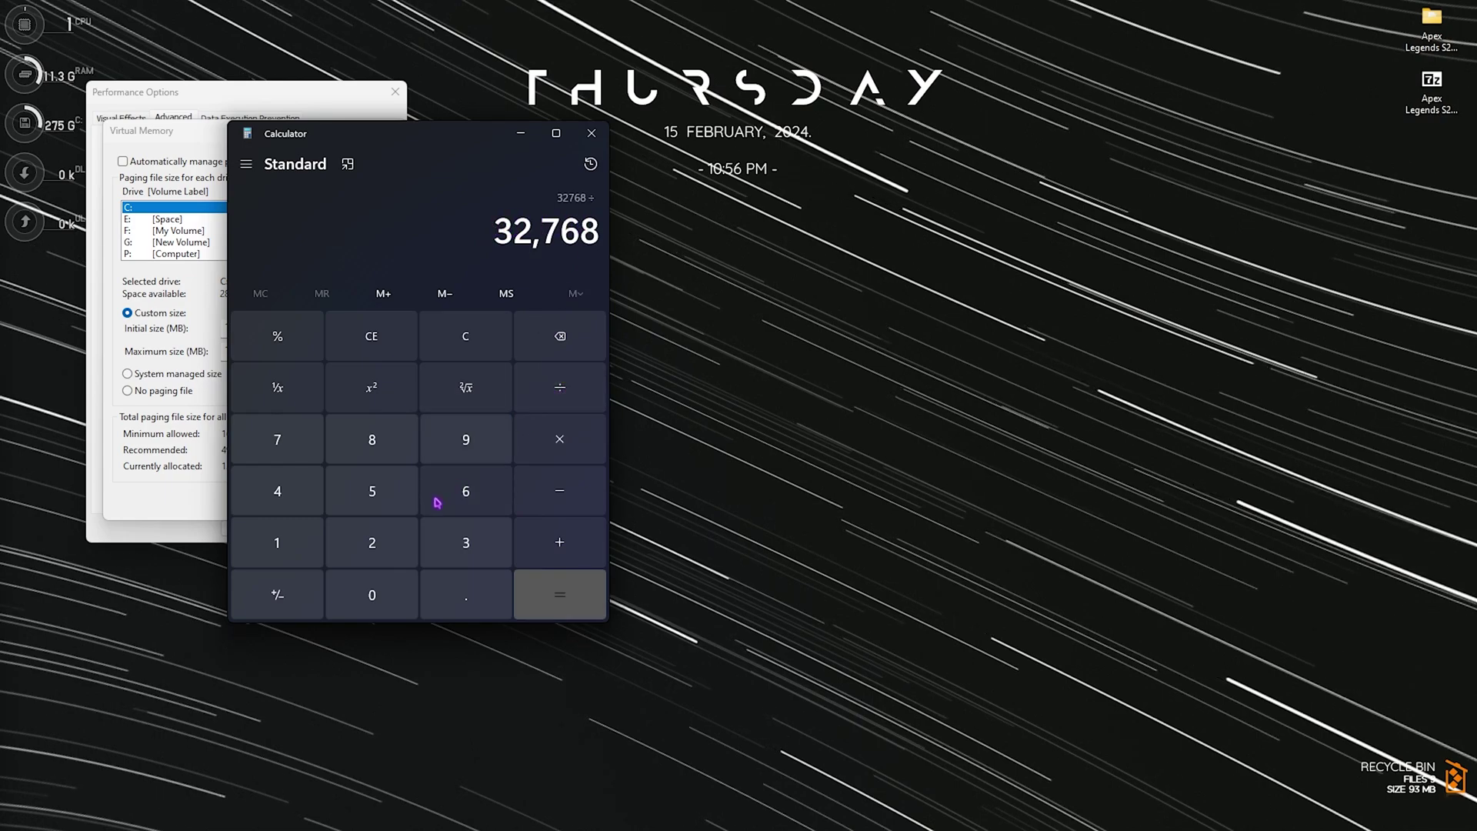
pyautogui.click(372, 542)
pyautogui.click(559, 594)
pyautogui.moveTo(501, 230); pyautogui.dragTo(592, 231)
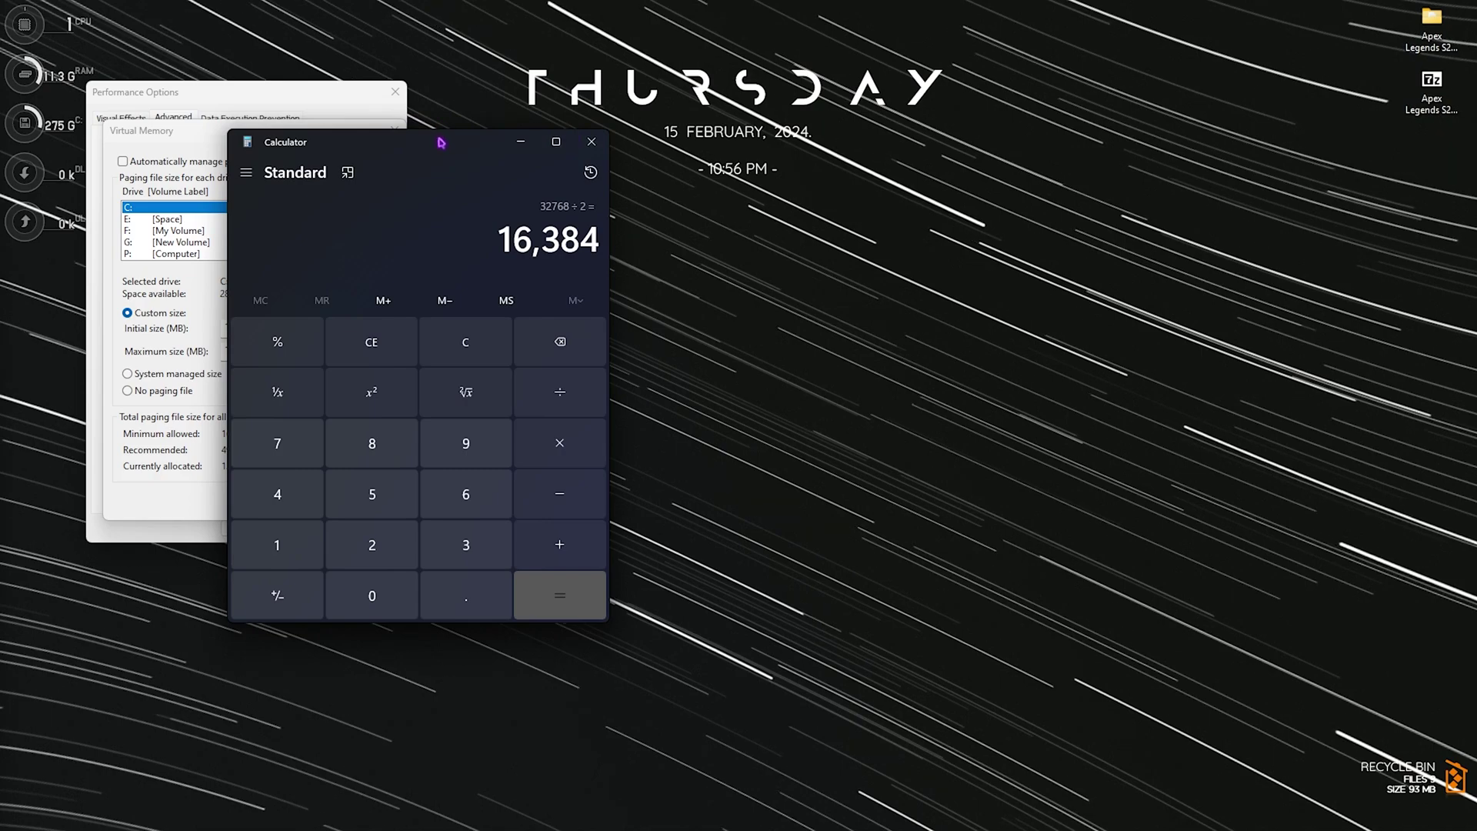
# Step: Enter 16384 MB as the maximum paging file size, confirm, and close Calculator
pyautogui.moveTo(561, 138); pyautogui.dragTo(772, 151)
pyautogui.click(233, 356)
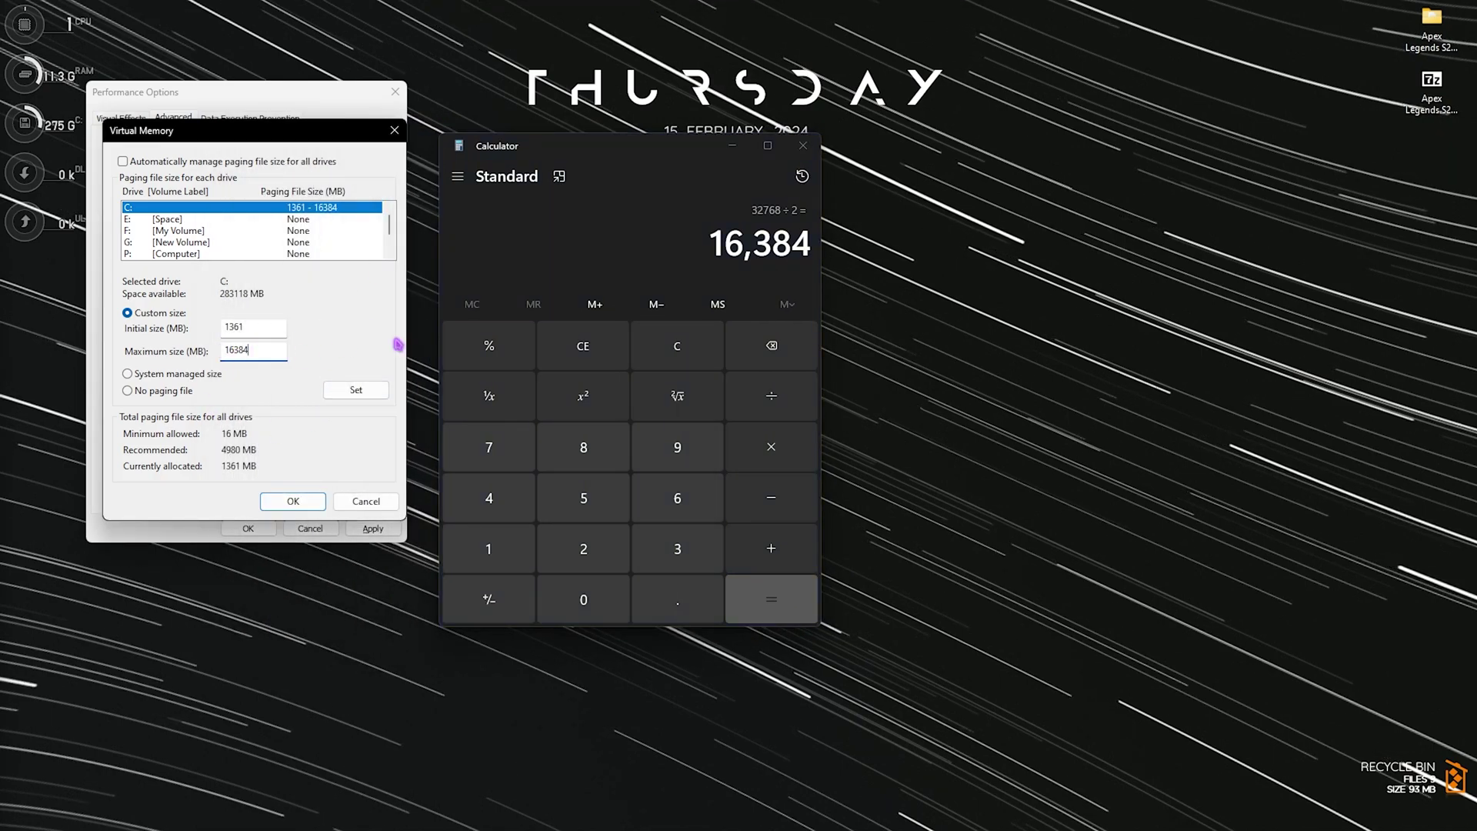
pyautogui.click(293, 501)
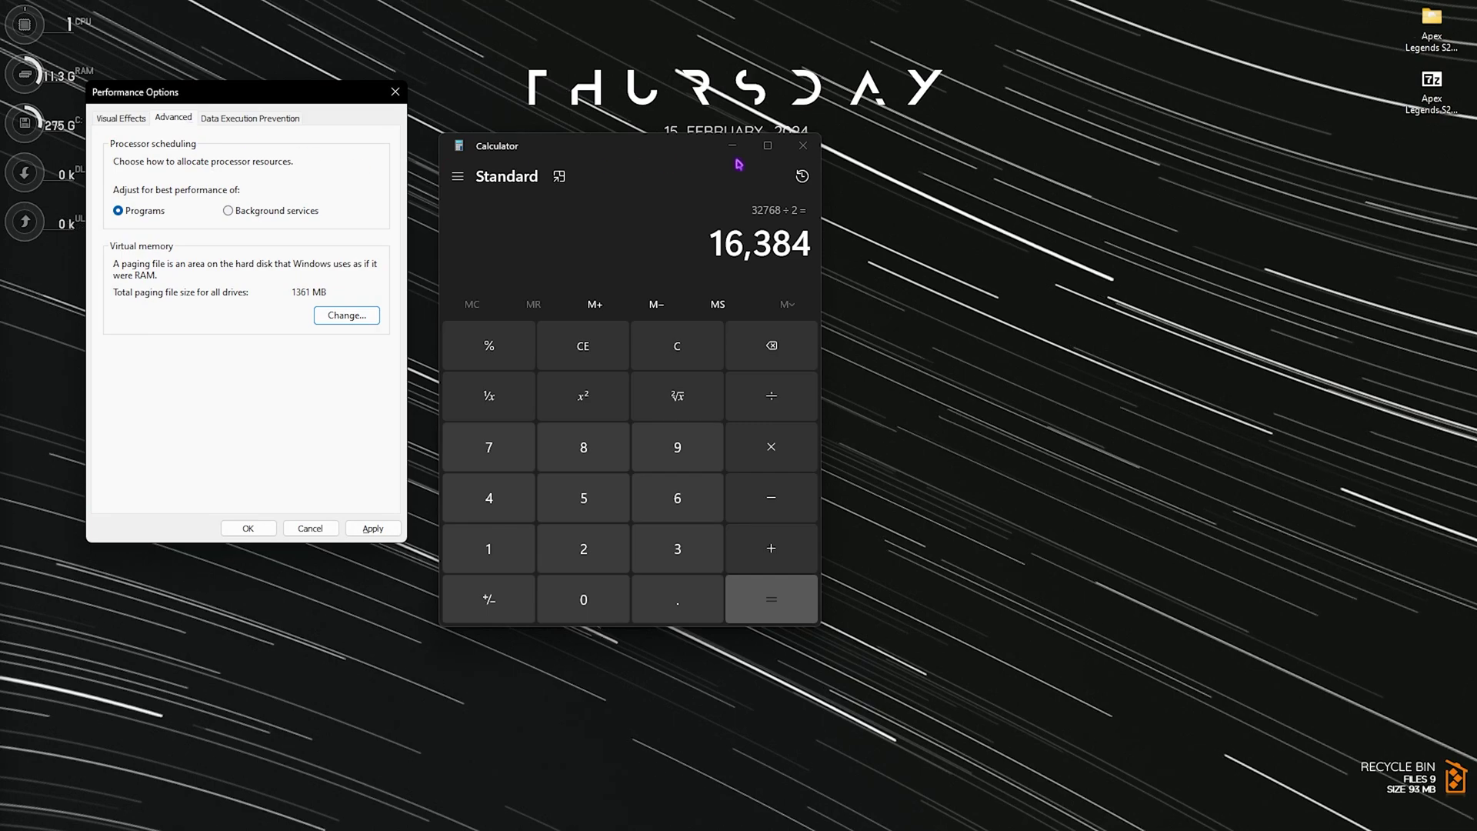
pyautogui.click(803, 146)
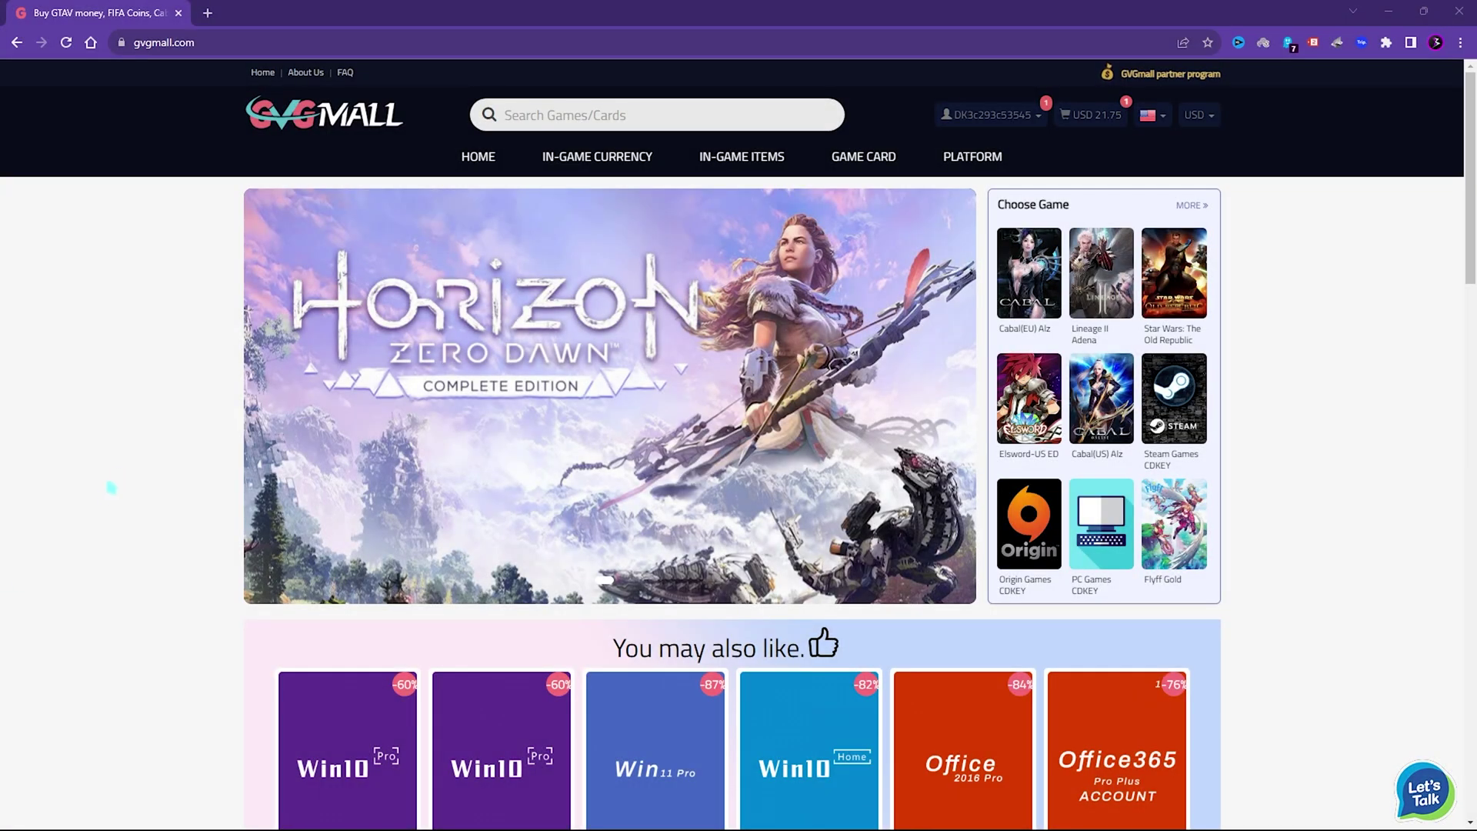
# Step: Browse the GVGMall homepage and its category menus for Windows 10 Pro key listings
pyautogui.scroll(-4, 129, 450)
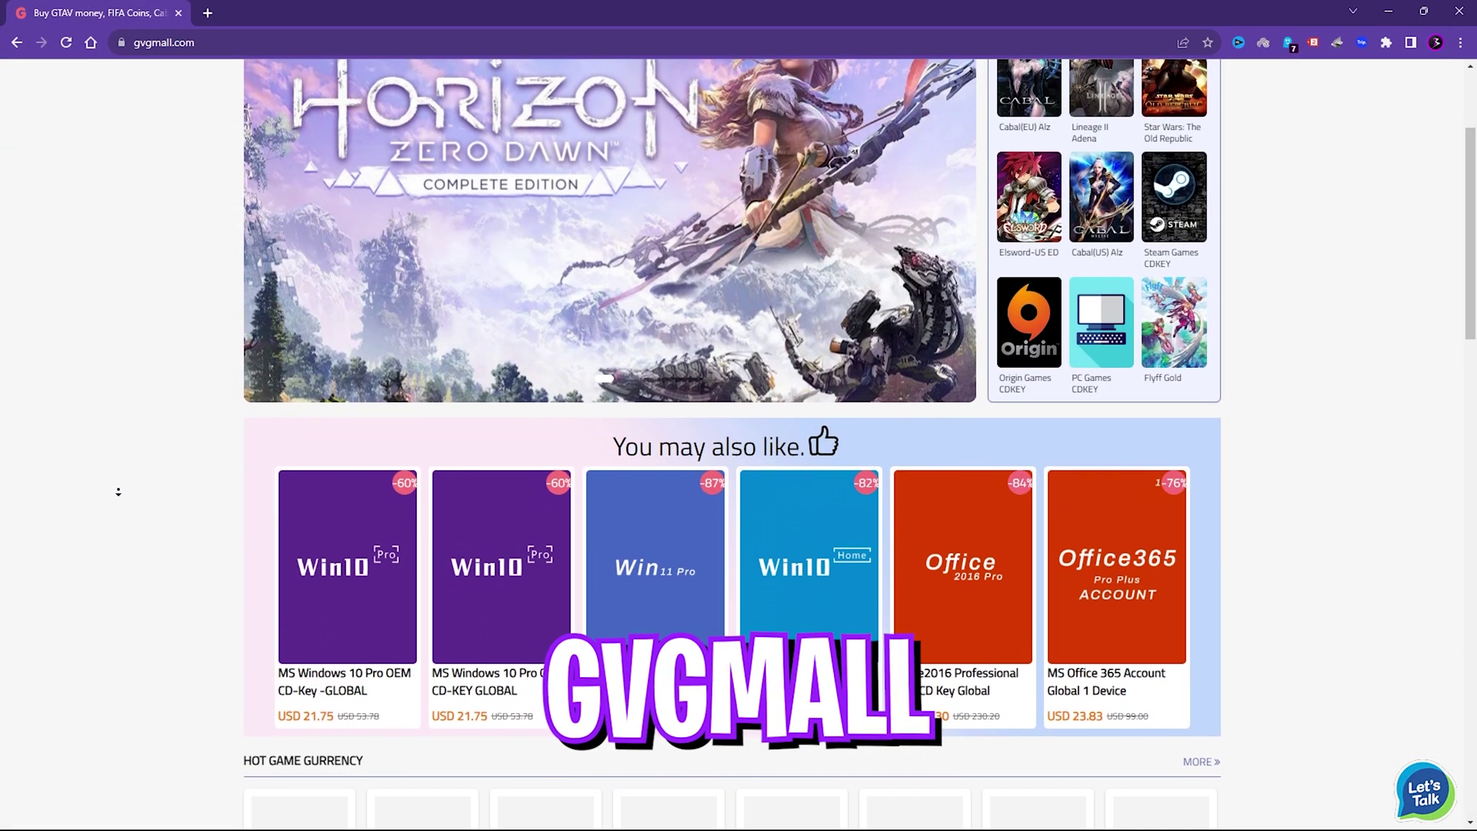
pyautogui.scroll(-5, 118, 492)
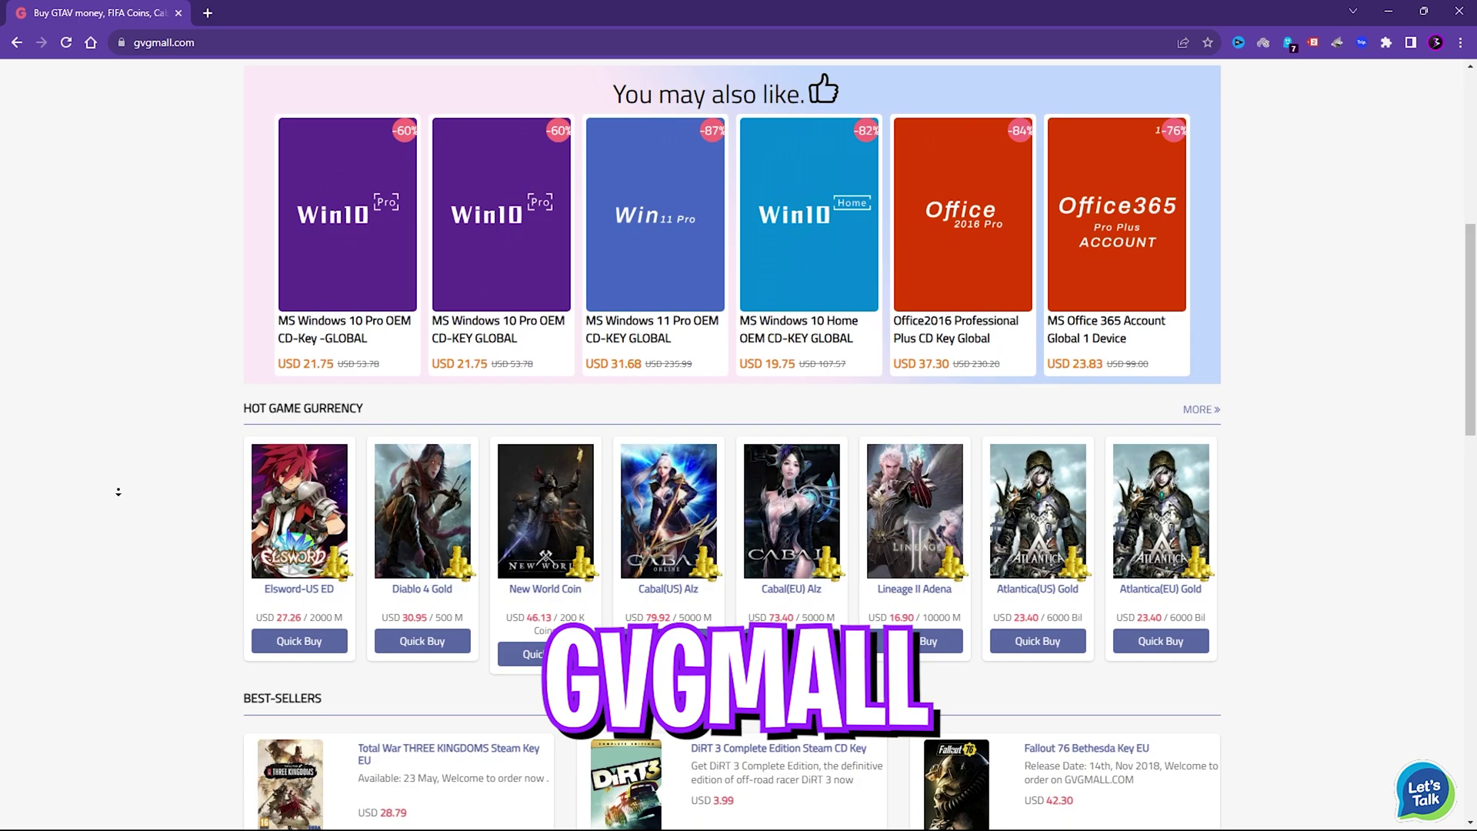
pyautogui.scroll(-3, 117, 492)
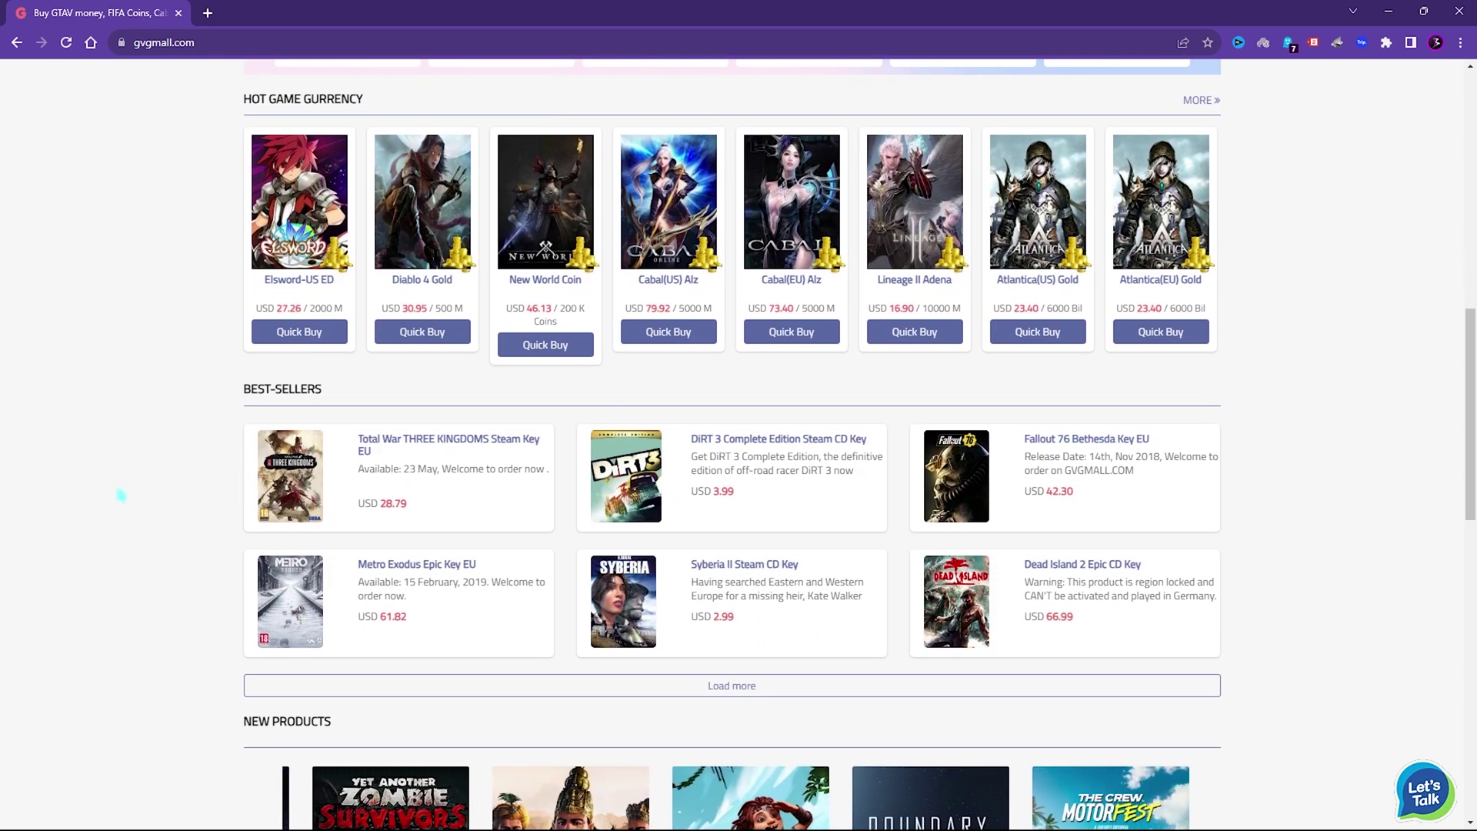
pyautogui.scroll(6, 121, 495)
pyautogui.scroll(5, 121, 494)
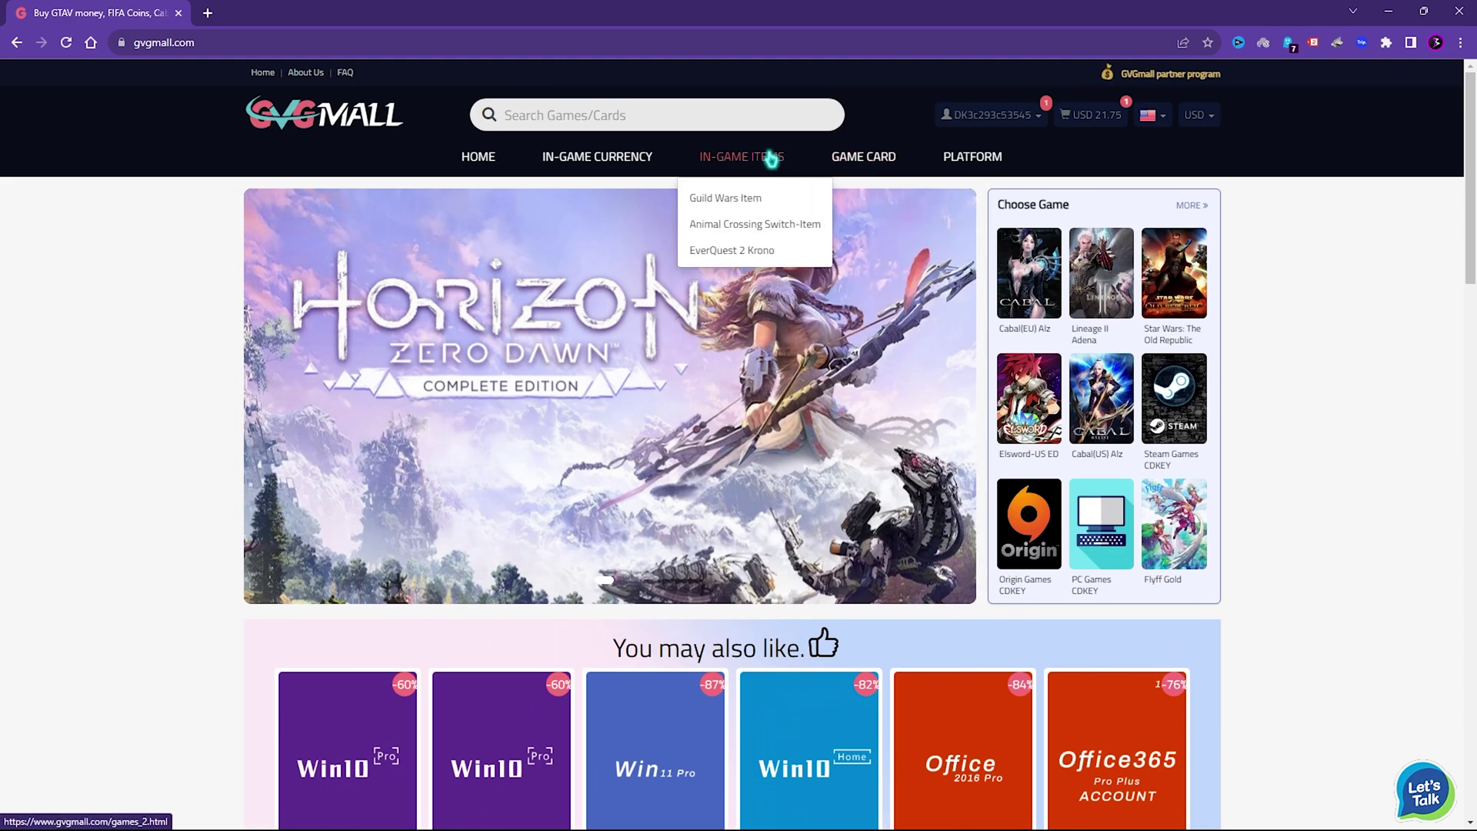
pyautogui.moveTo(842, 158)
pyautogui.moveTo(965, 156)
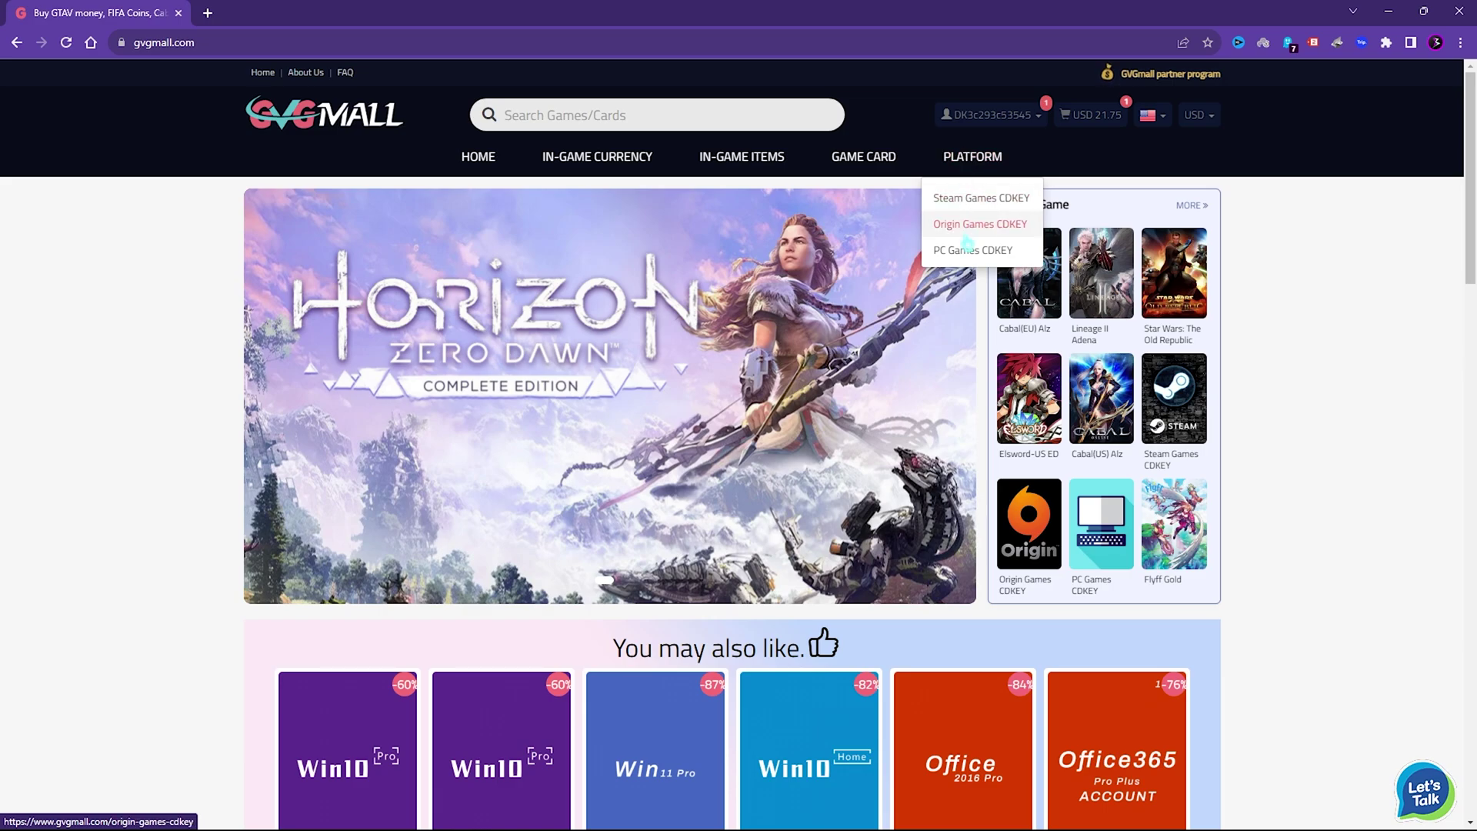
pyautogui.moveTo(749, 155)
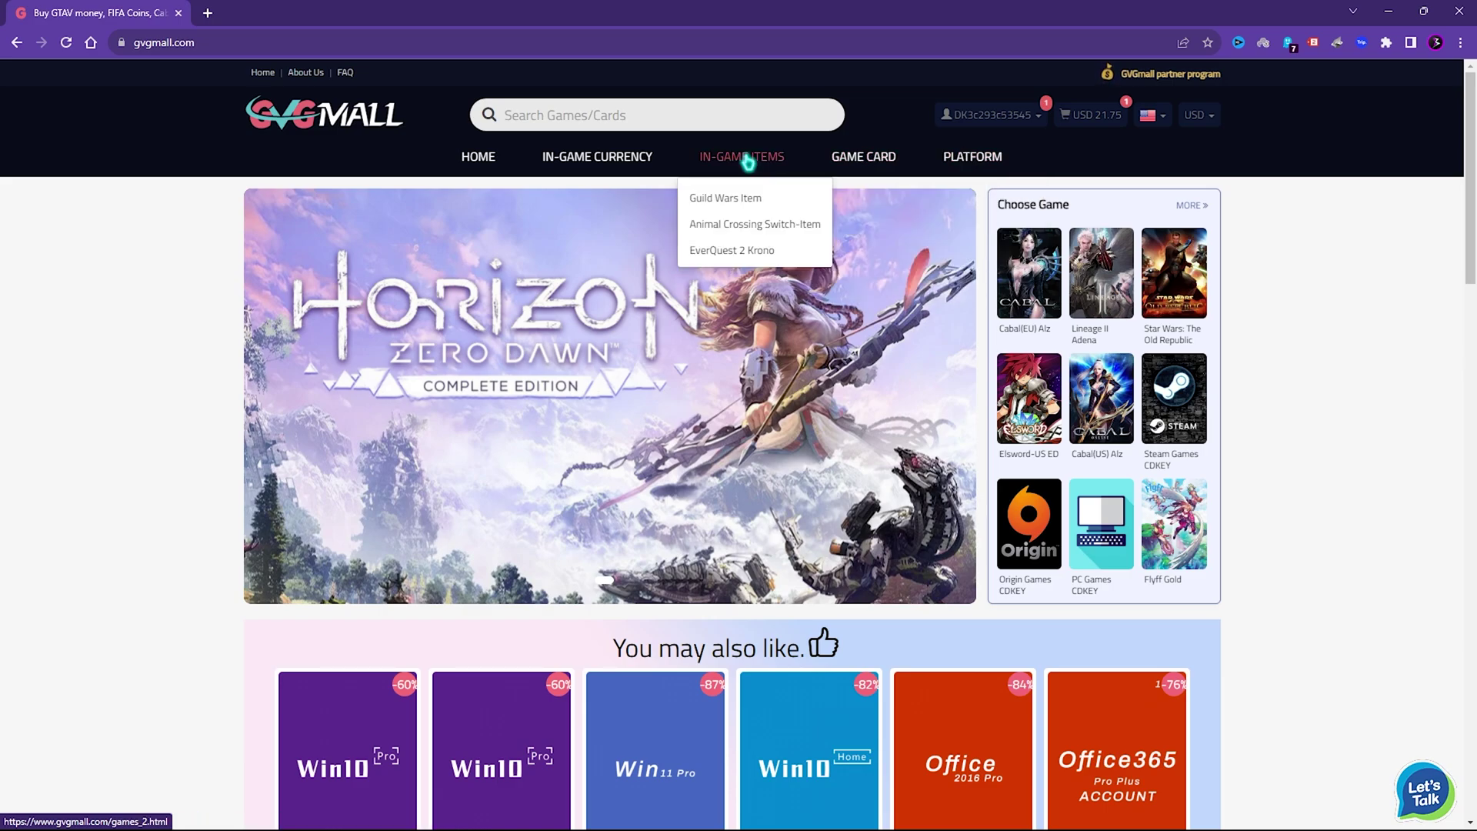
pyautogui.moveTo(597, 157)
pyautogui.scroll(-4, 592, 431)
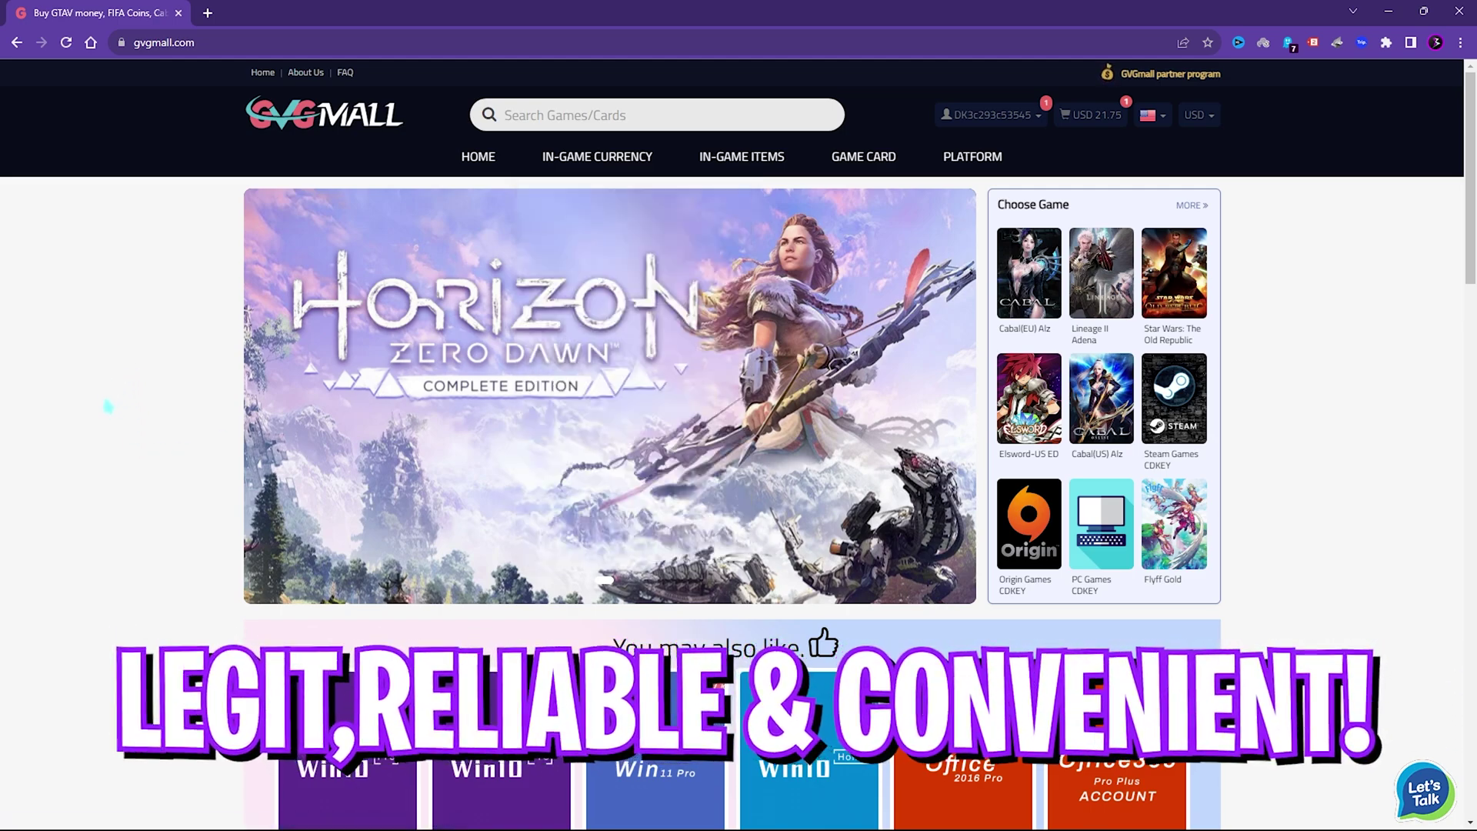
pyautogui.scroll(-4, 344, 533)
pyautogui.scroll(4, 344, 533)
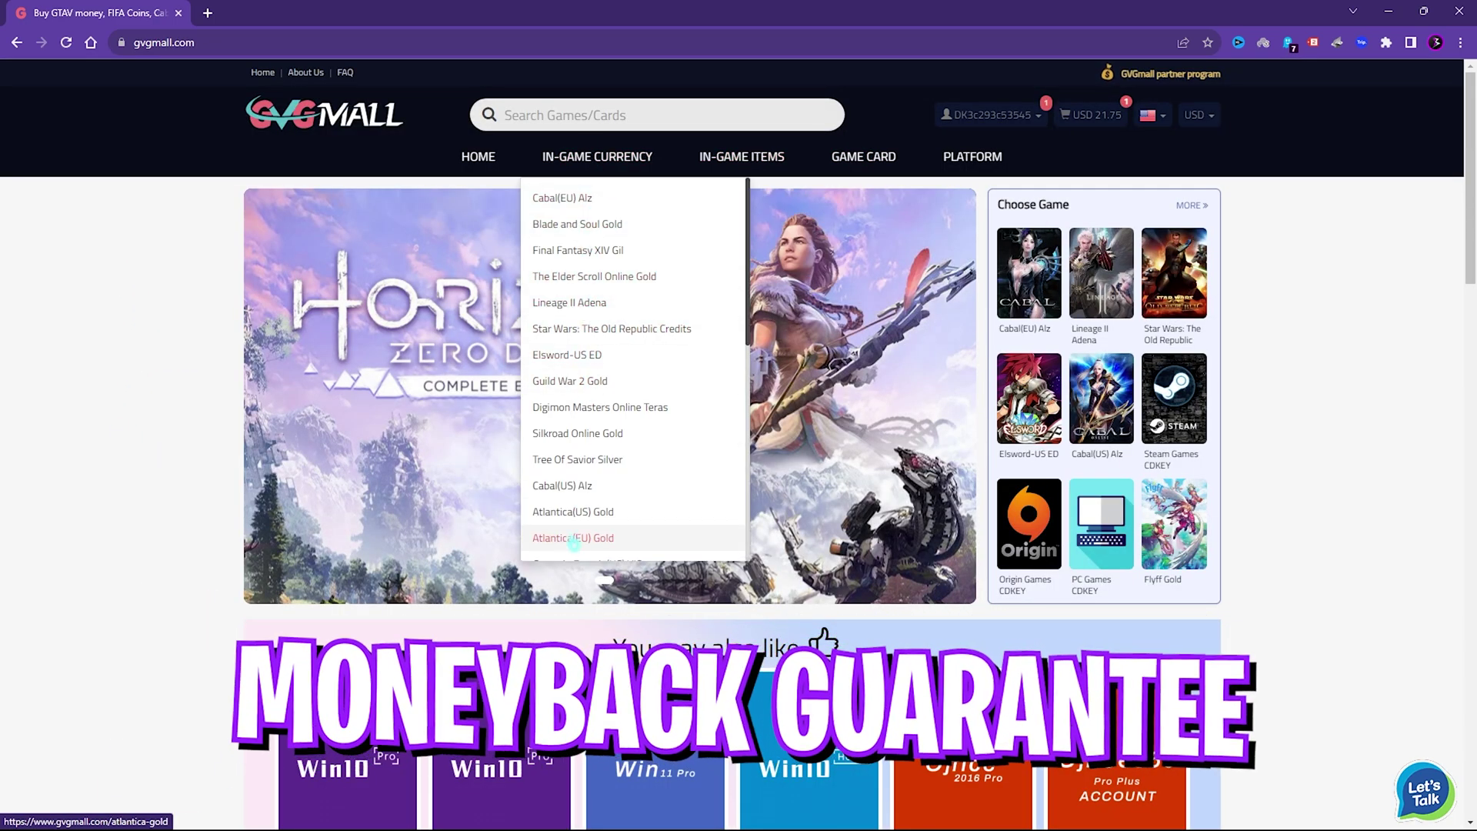
pyautogui.scroll(-3, 605, 462)
pyautogui.scroll(-4, 604, 417)
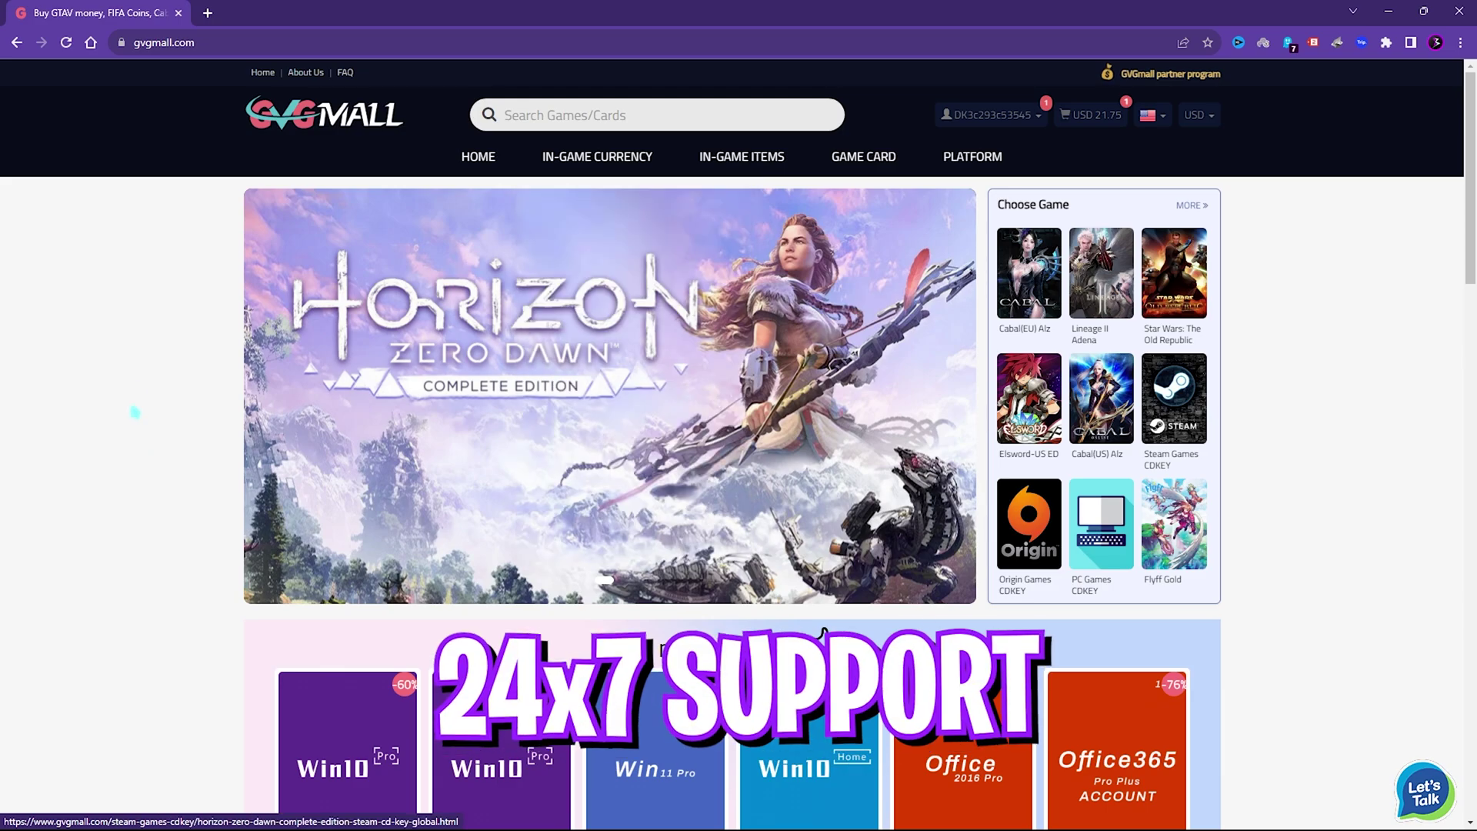
pyautogui.scroll(-4, 371, 545)
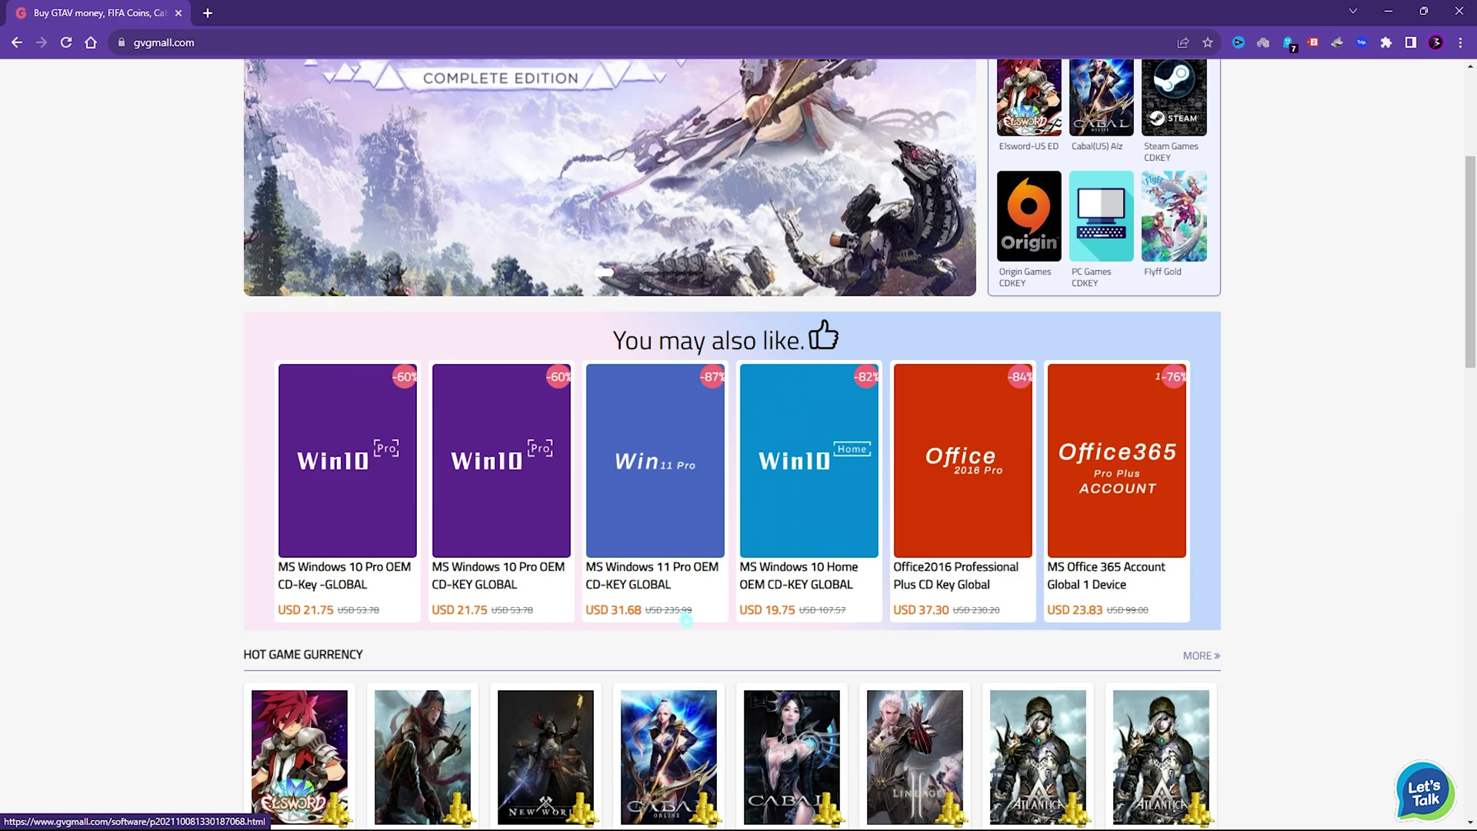
pyautogui.scroll(1, 657, 550)
pyautogui.scroll(-1, 212, 639)
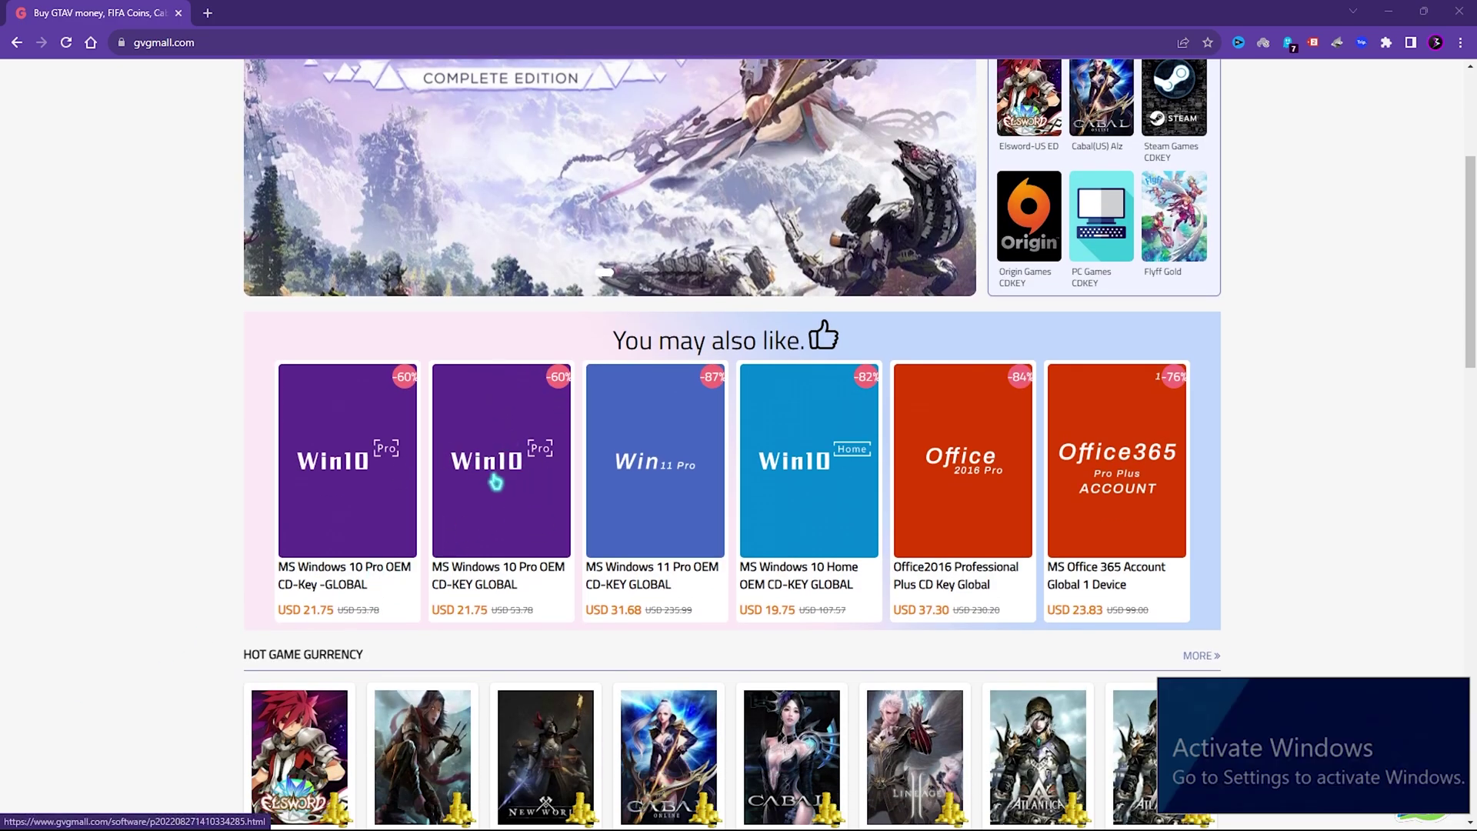
# Step: Open the Win 10 Pro OEM key page, review its title and USD 21.75 price, and proceed to order confirmation
pyautogui.click(488, 439)
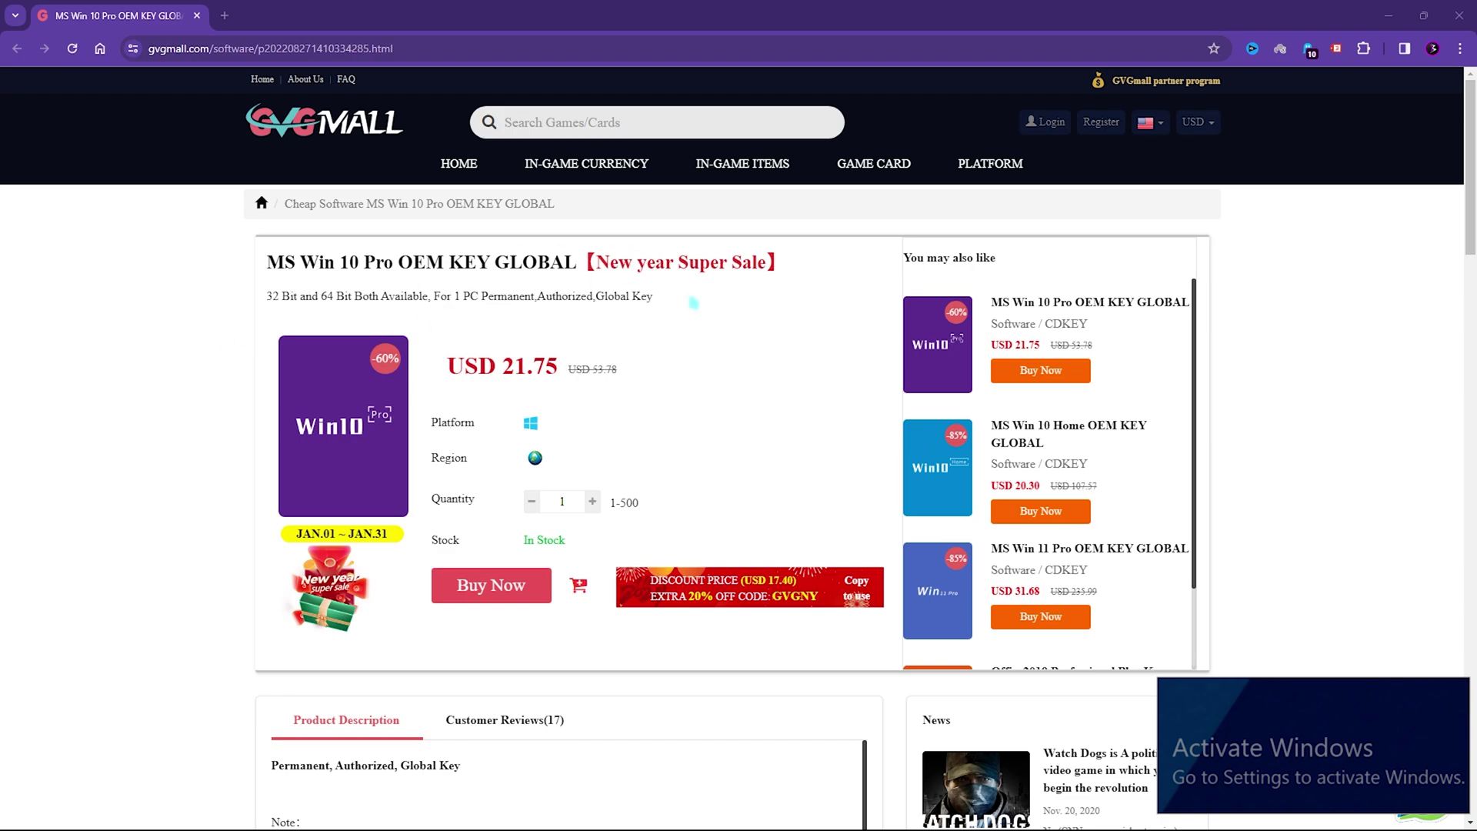
pyautogui.moveTo(266, 262); pyautogui.dragTo(577, 265)
pyautogui.click(365, 269)
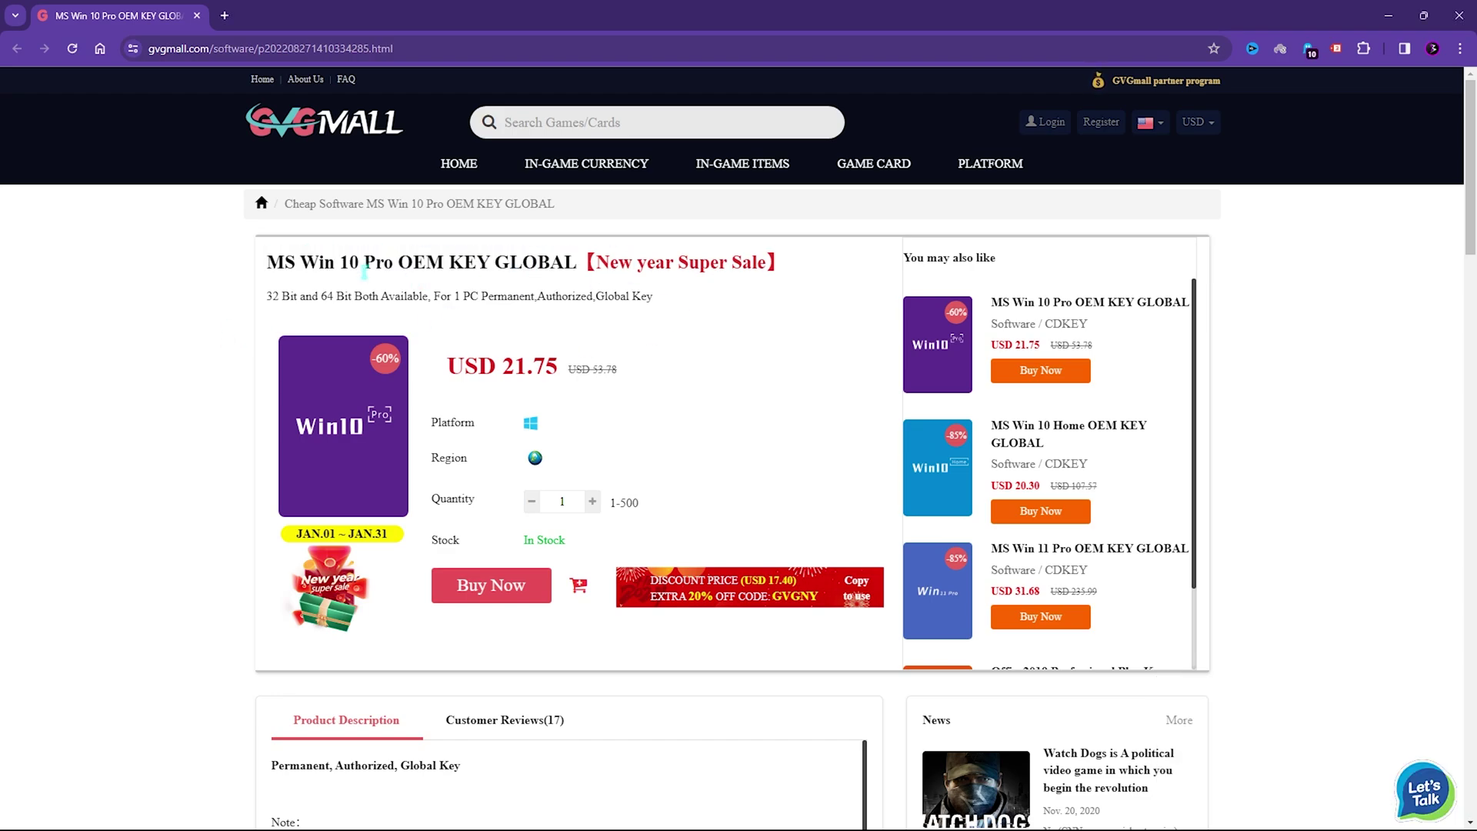
pyautogui.moveTo(268, 264); pyautogui.dragTo(577, 265)
pyautogui.moveTo(447, 367); pyautogui.dragTo(547, 368)
pyautogui.click(542, 367)
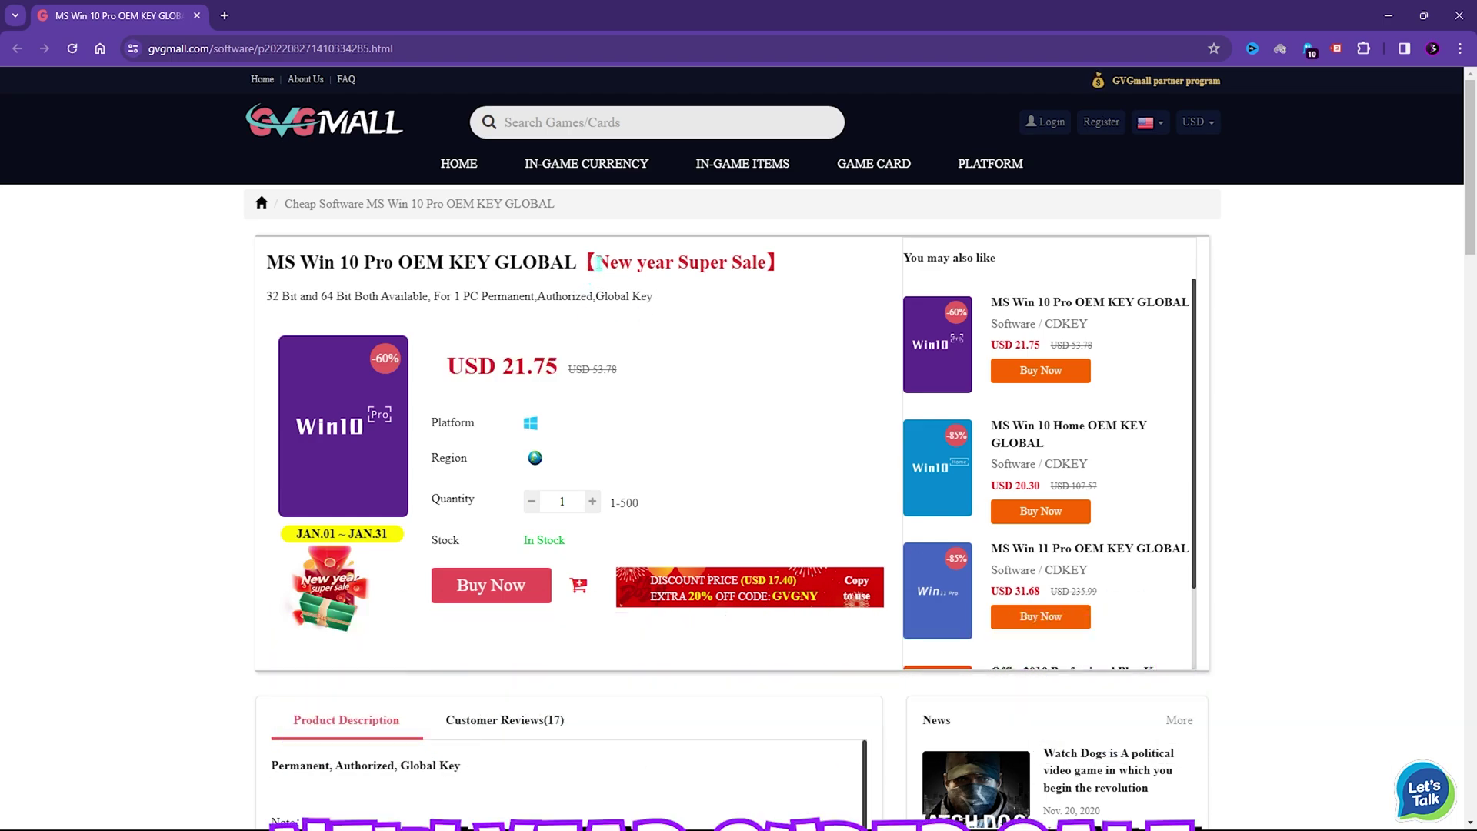
pyautogui.moveTo(598, 261); pyautogui.dragTo(767, 263)
pyautogui.click(598, 261)
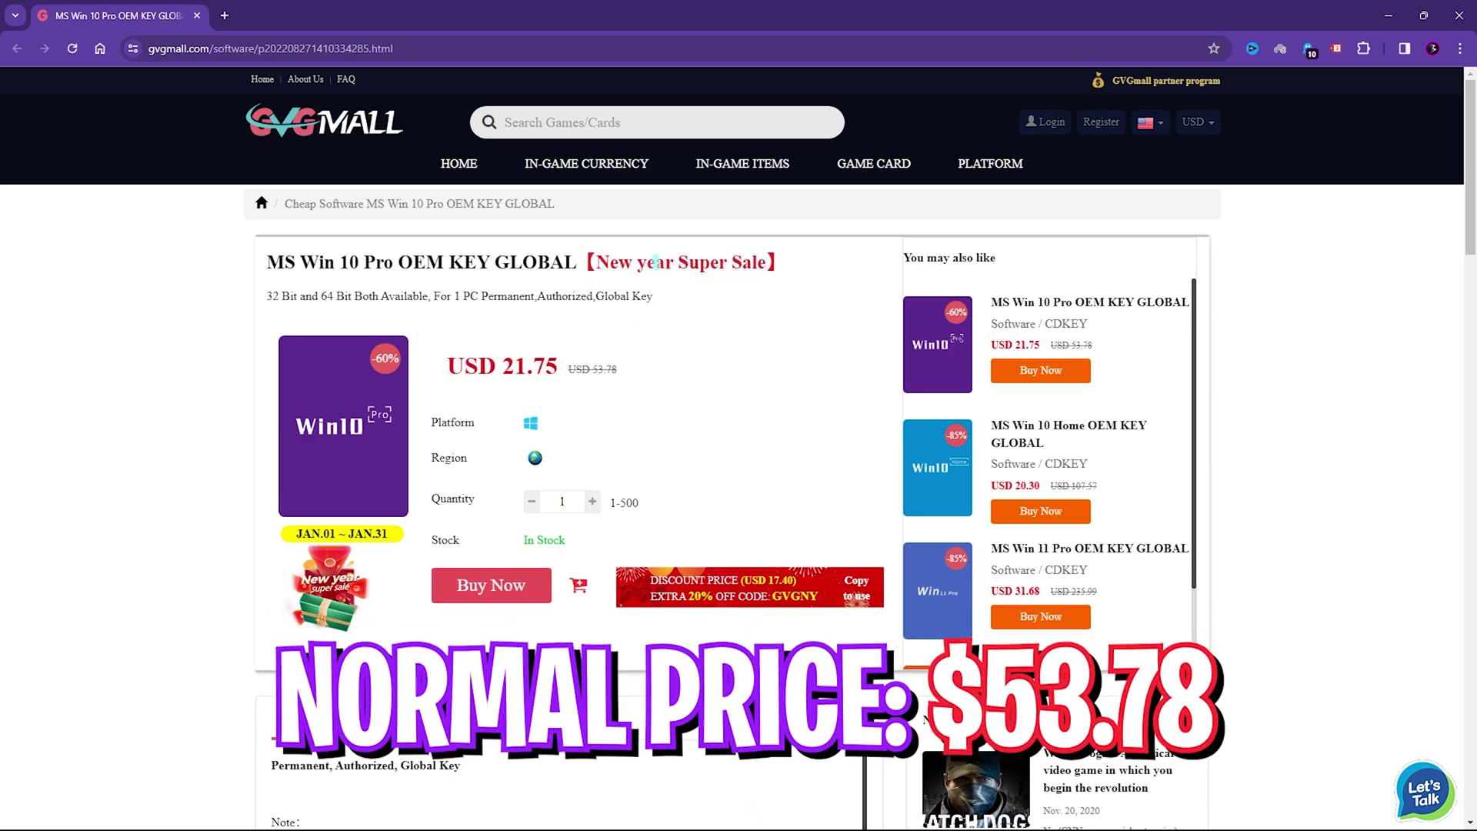
pyautogui.moveTo(596, 261); pyautogui.dragTo(750, 264)
pyautogui.click(750, 264)
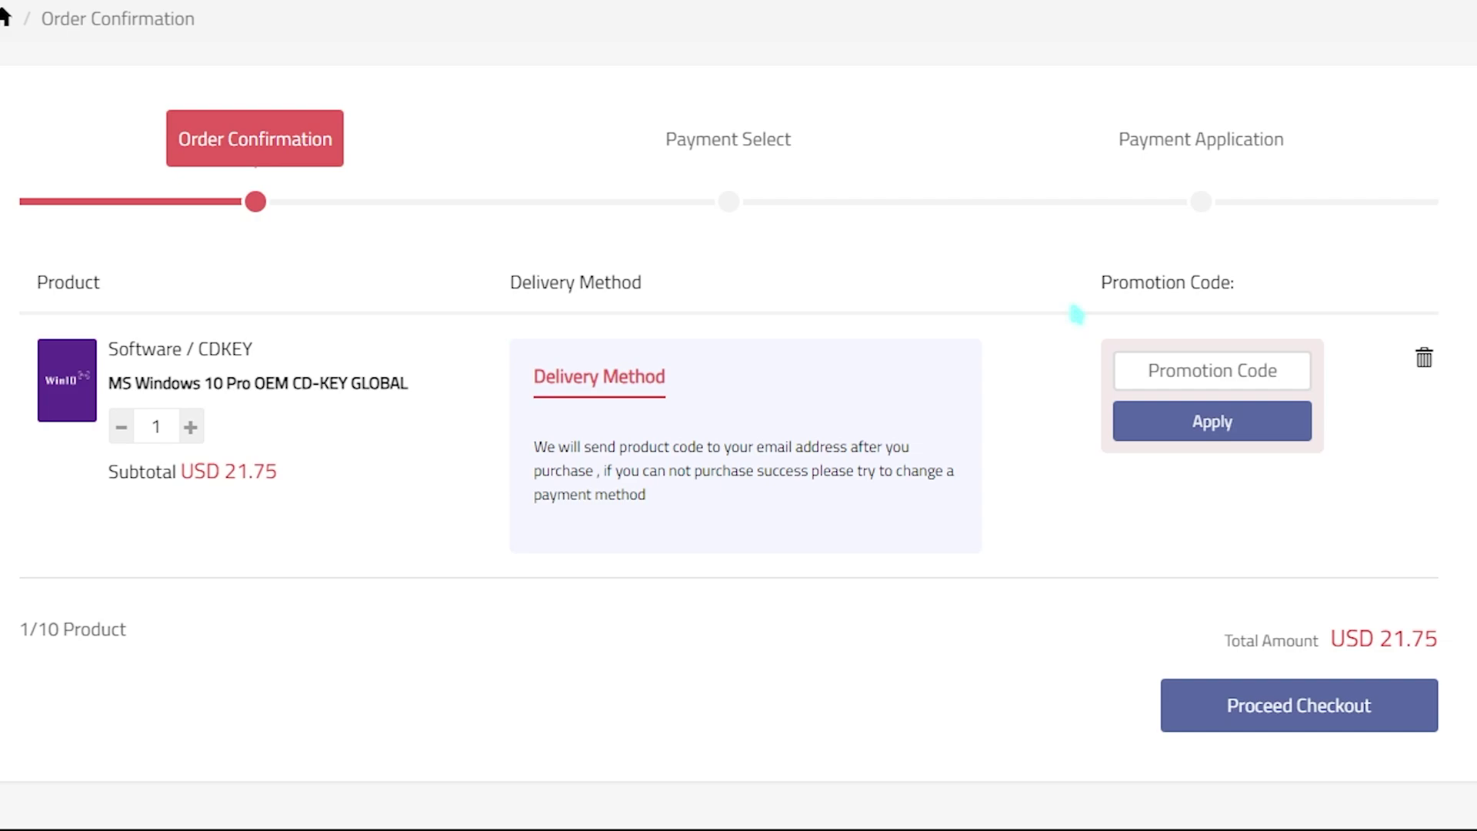
pyautogui.click(1213, 370)
# Step: Apply promotion code FOX25, cutting the order total from USD 21.75 to USD 16.31
pyautogui.write('F')
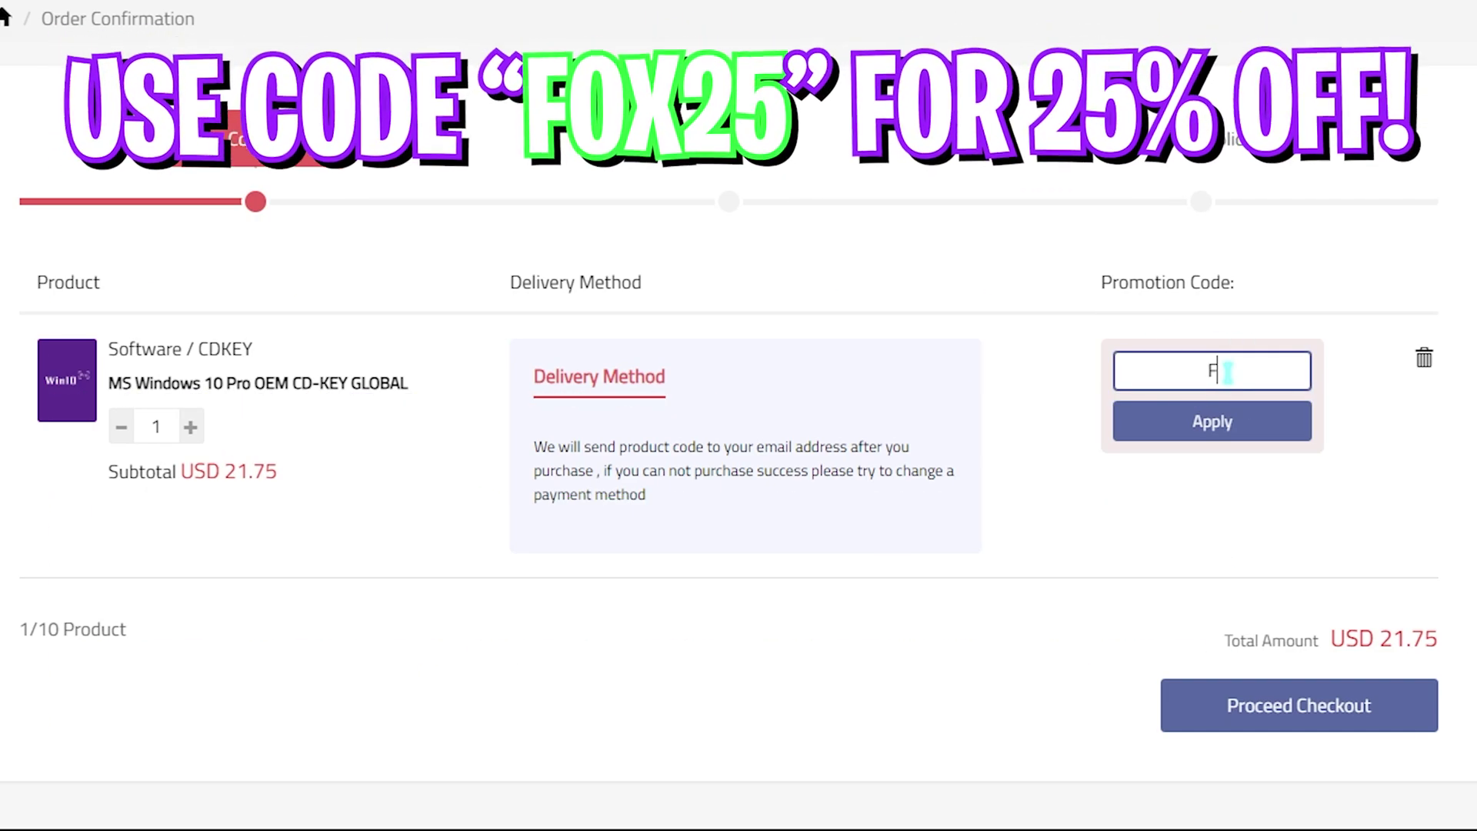
pyautogui.write('OX25')
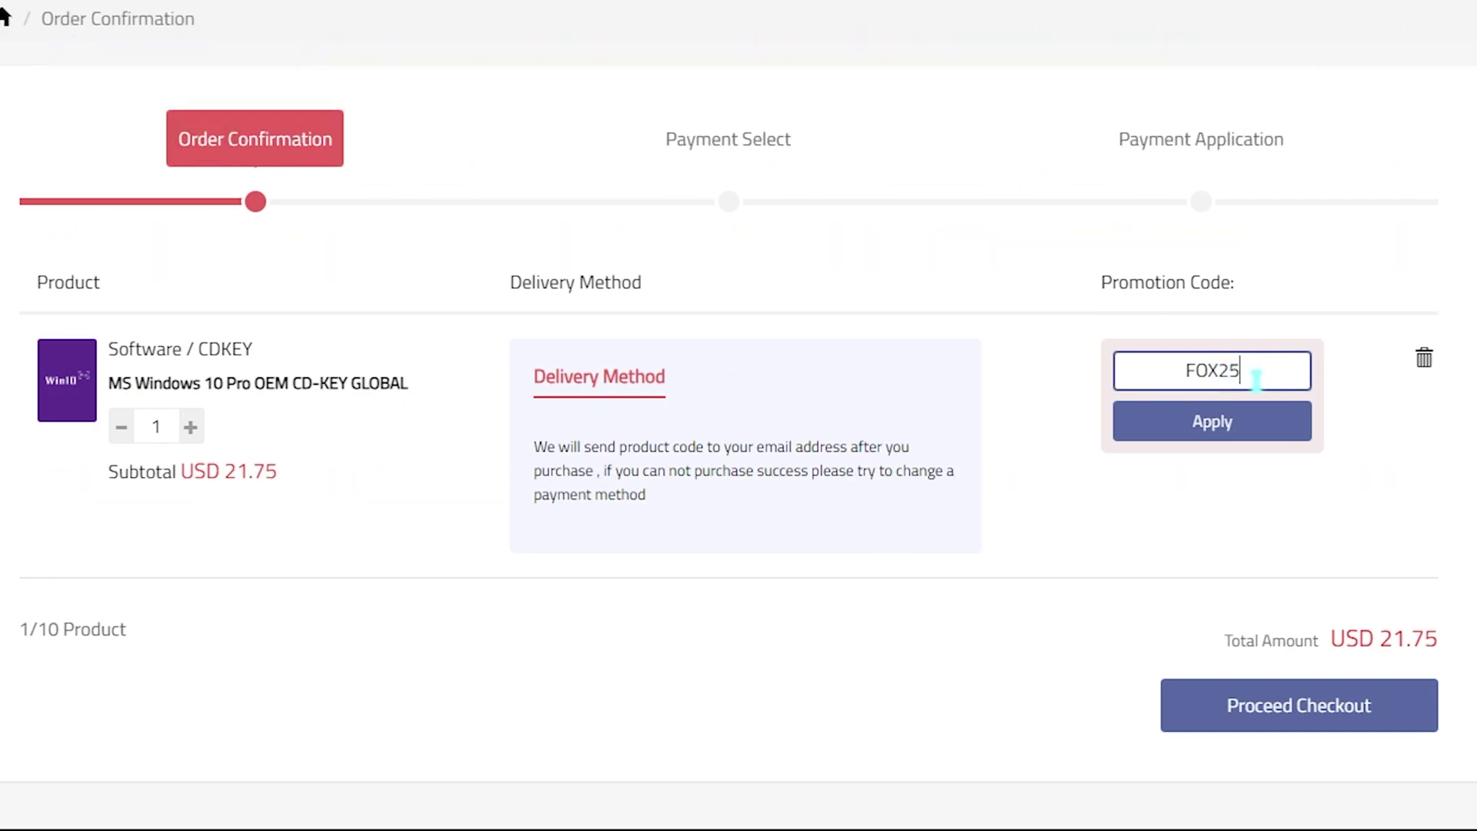
pyautogui.moveTo(1257, 372); pyautogui.dragTo(1146, 383)
pyautogui.click(1143, 422)
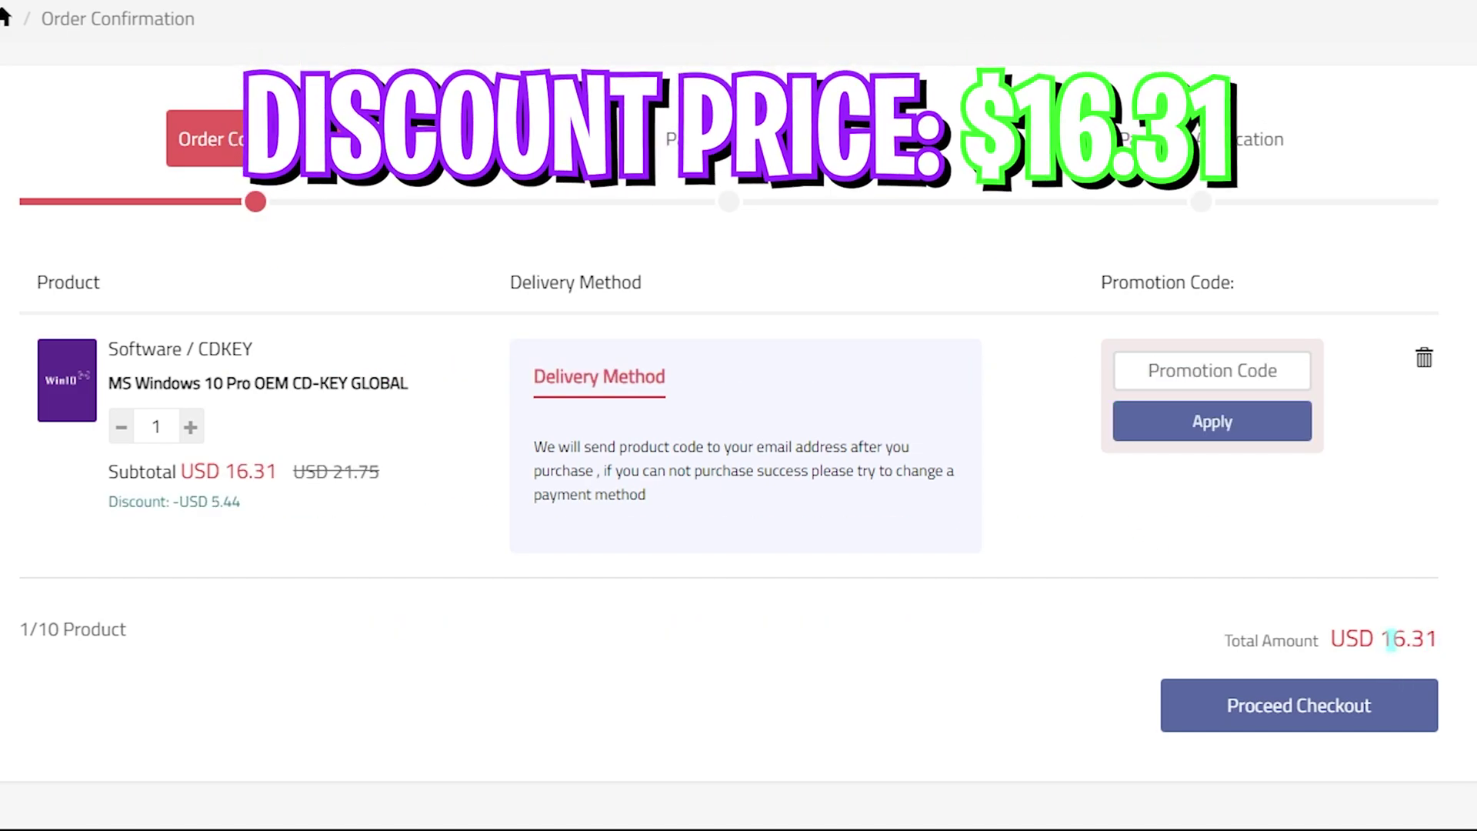
pyautogui.moveTo(1391, 638); pyautogui.dragTo(1445, 650)
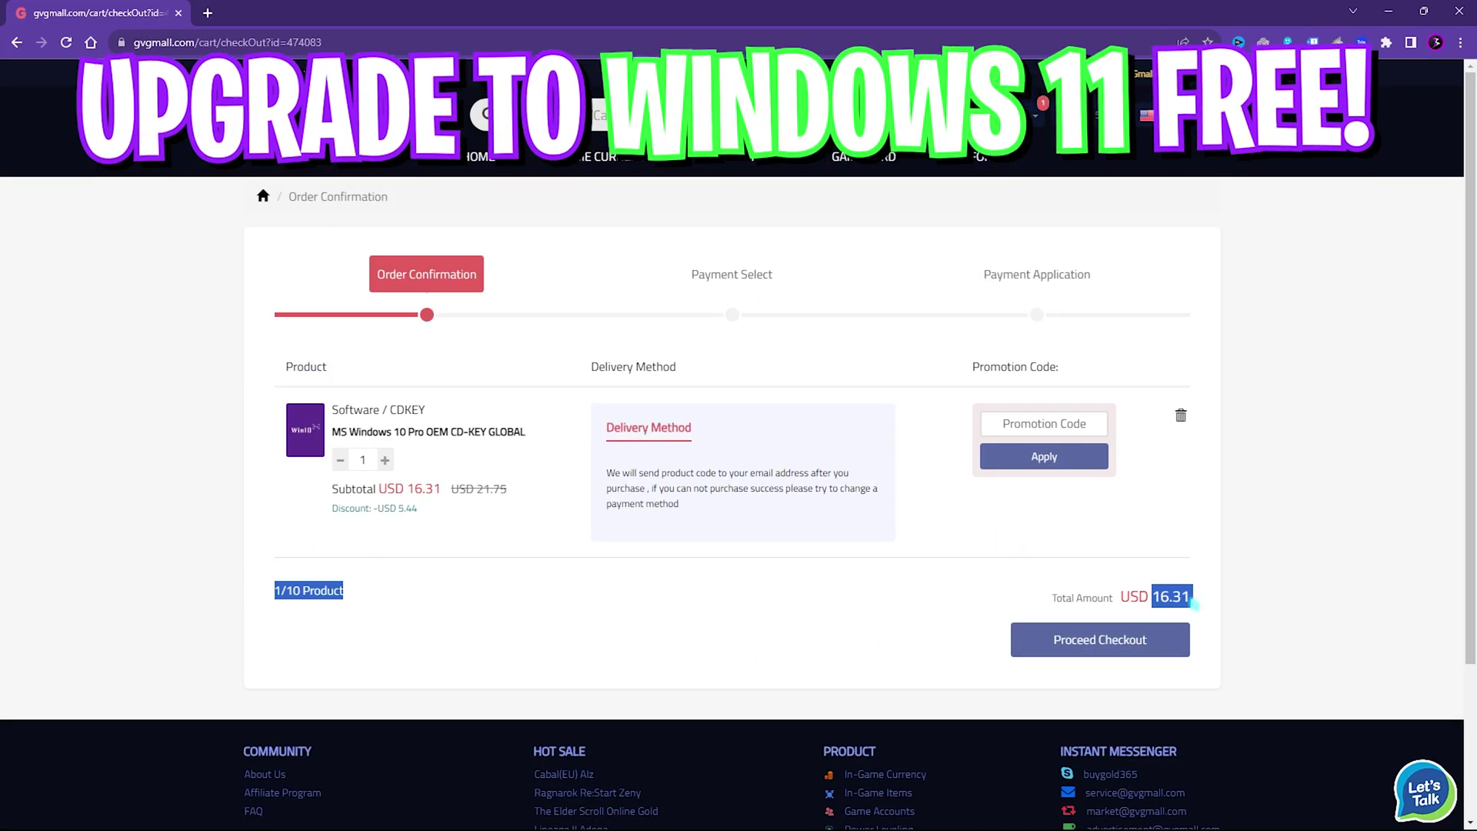
pyautogui.click(692, 669)
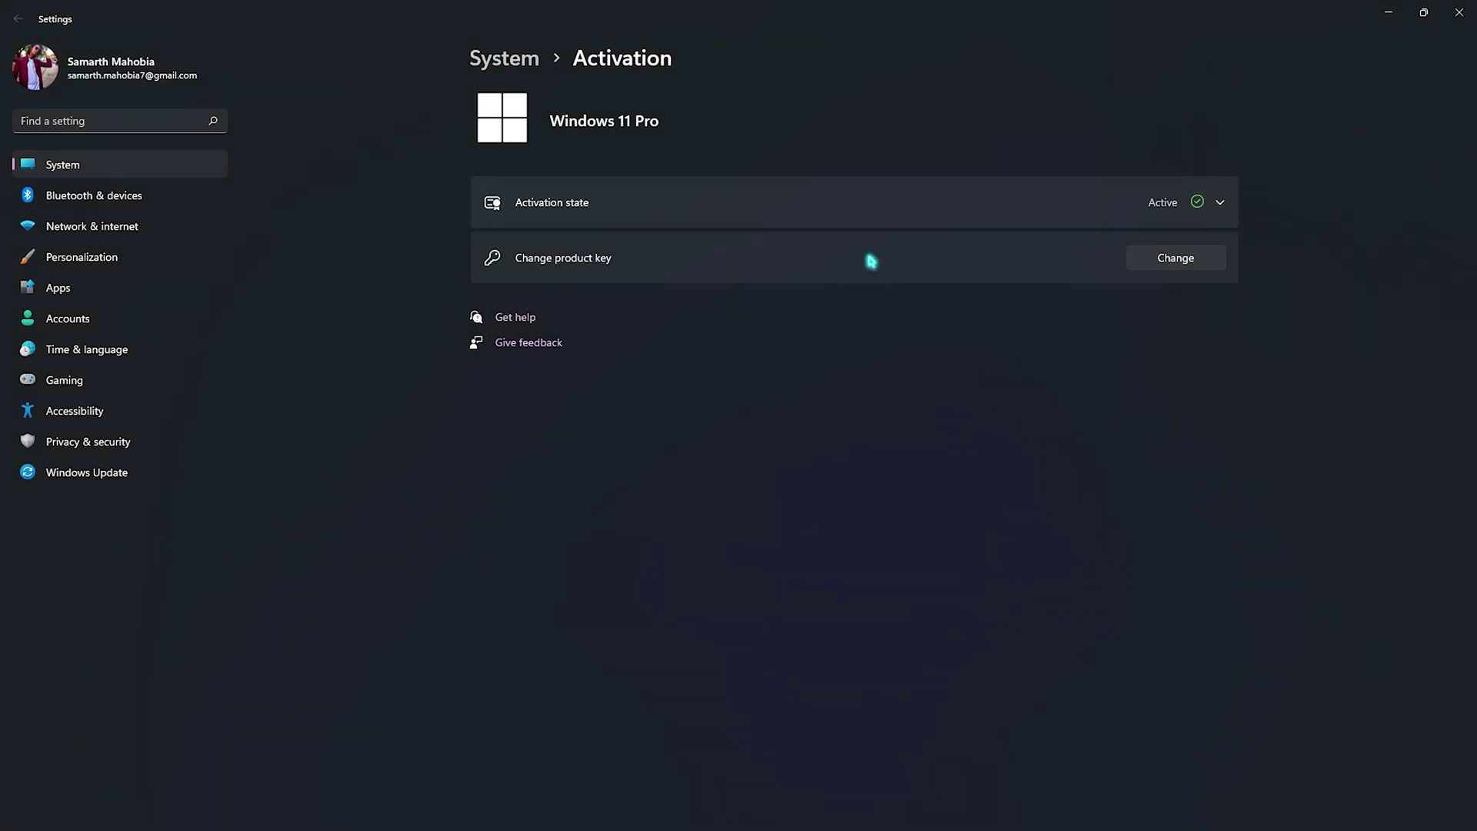
# Step: Expand the Activation state row showing Windows 11 Pro activated with a digital license
pyautogui.click(1197, 203)
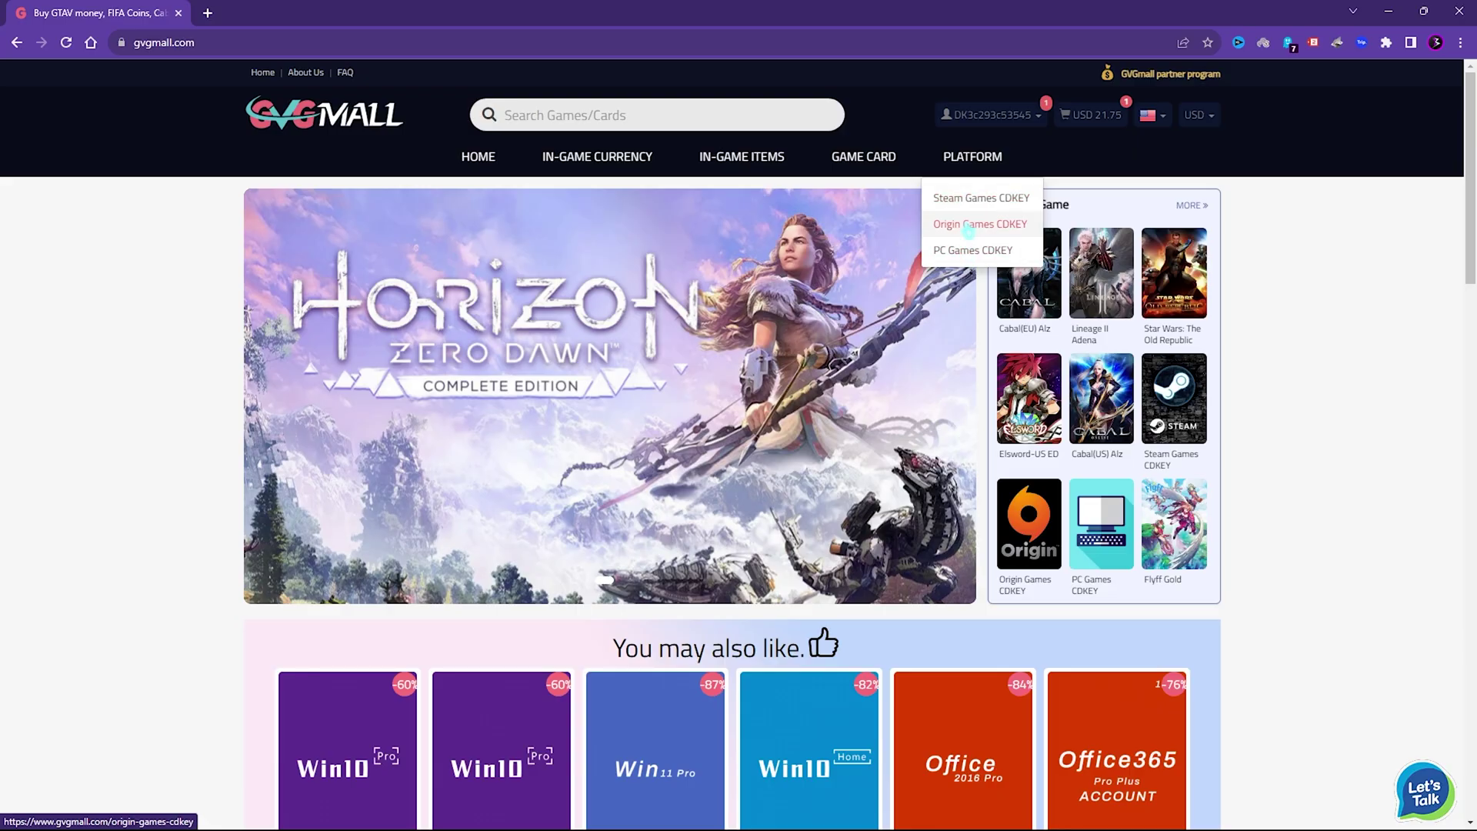
pyautogui.moveTo(861, 209)
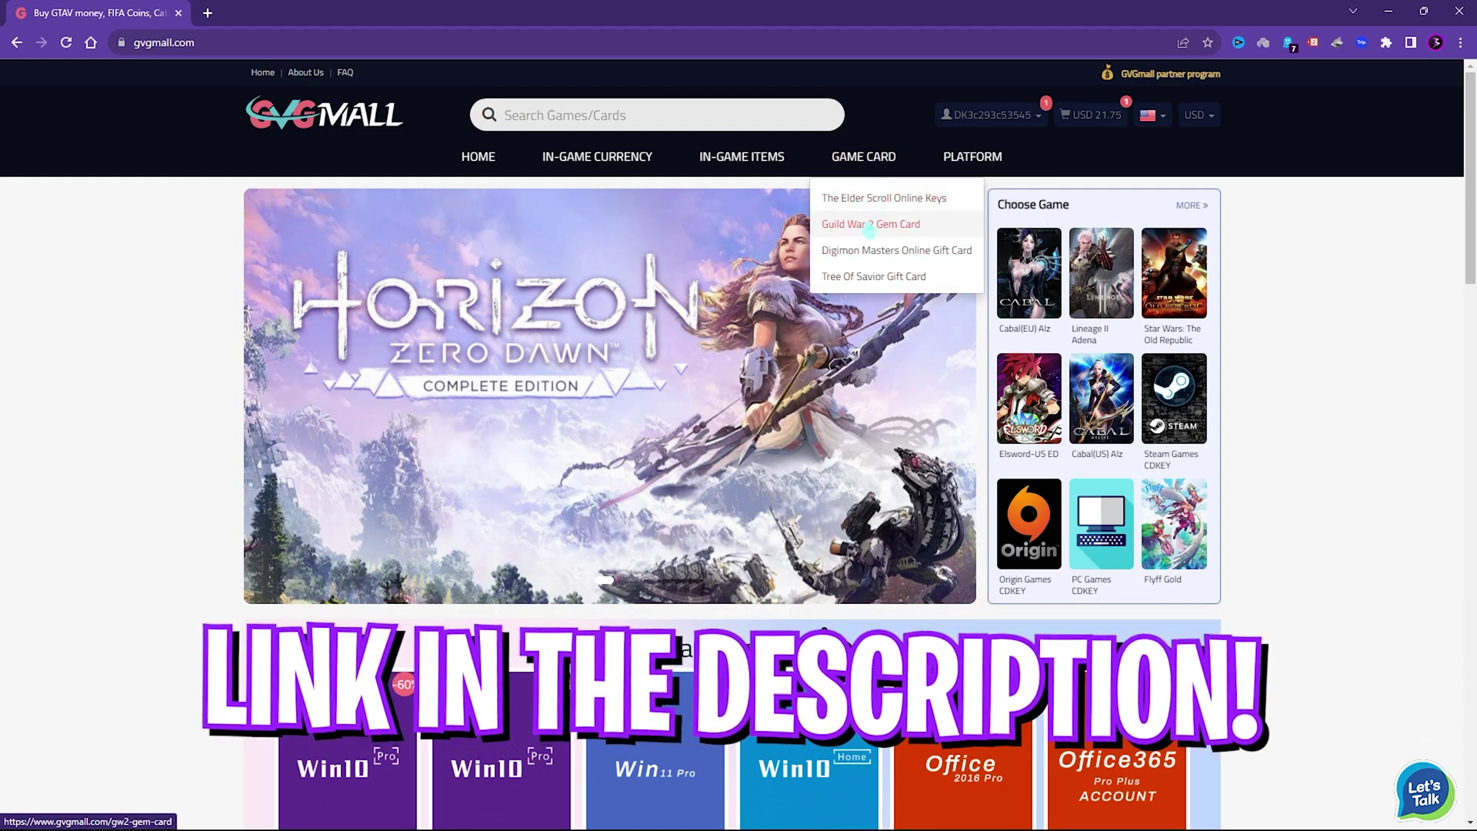
pyautogui.moveTo(597, 156)
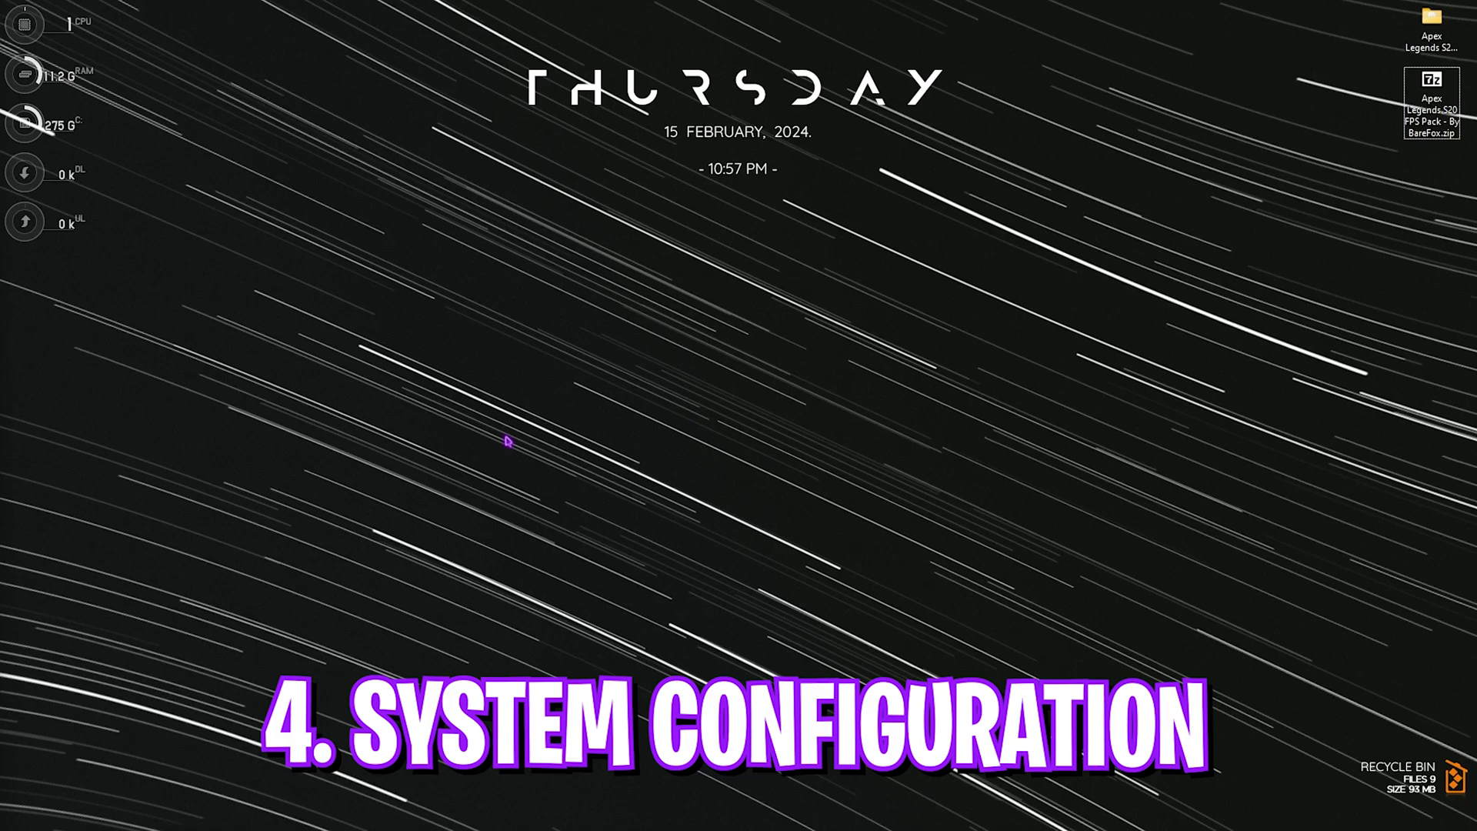
# Step: Launch System Configuration from the Start search
pyautogui.press('super')
pyautogui.write('system configuration')
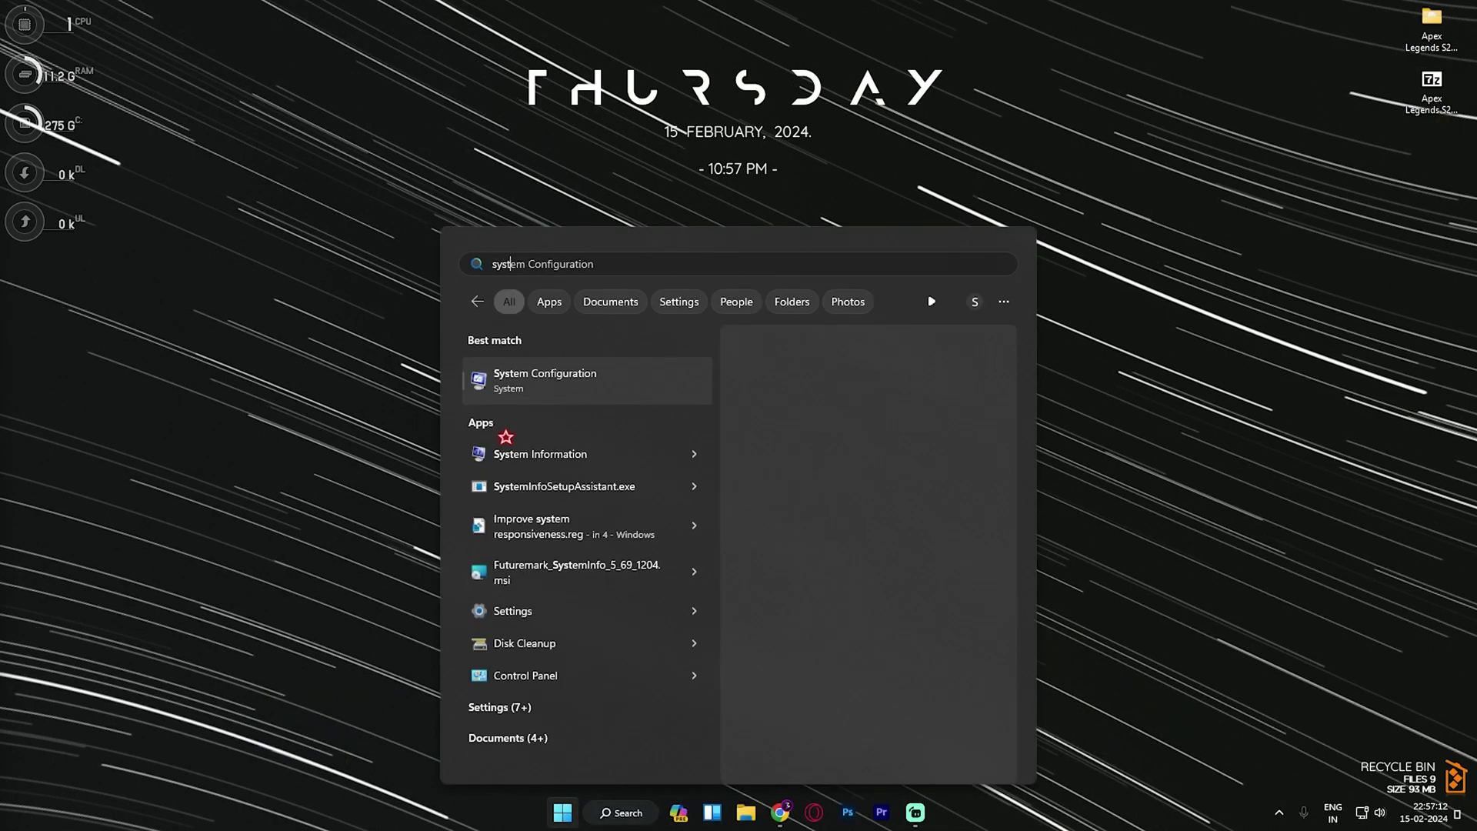
pyautogui.press('Return')
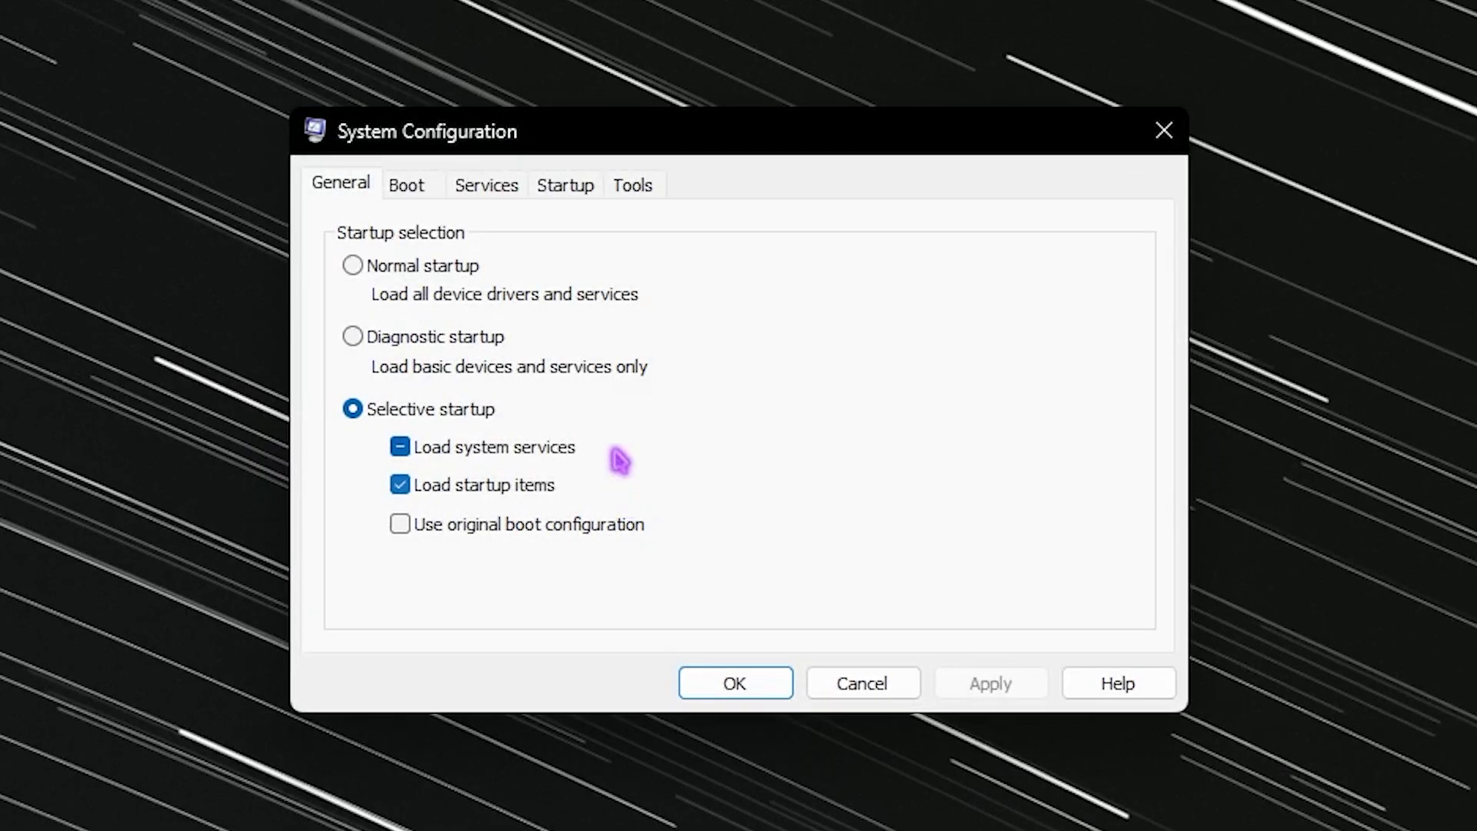
# Step: Set the Boot tab's advanced Number of processors option to 24
pyautogui.click(419, 188)
pyautogui.click(413, 414)
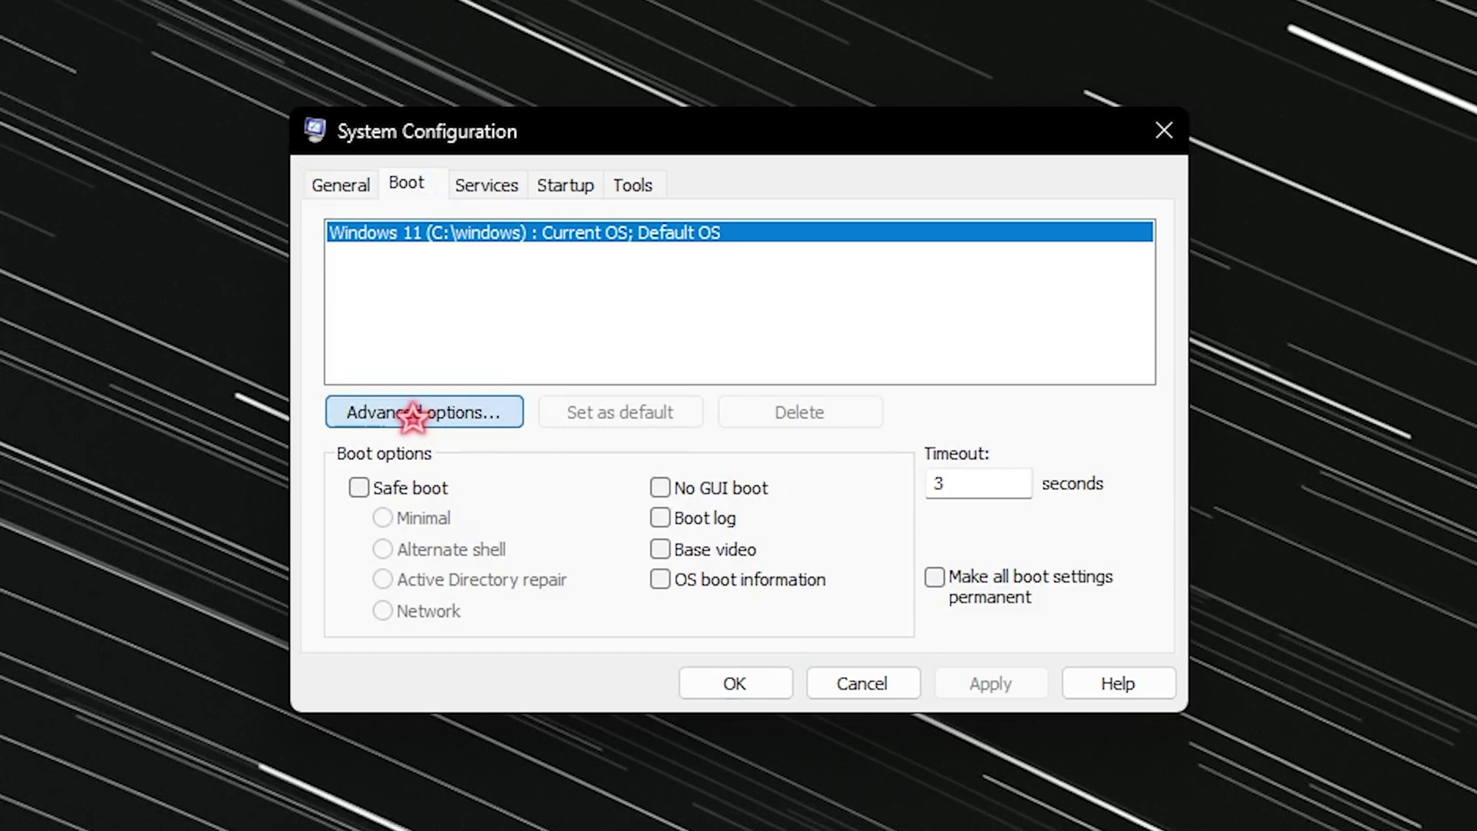
pyautogui.click(569, 230)
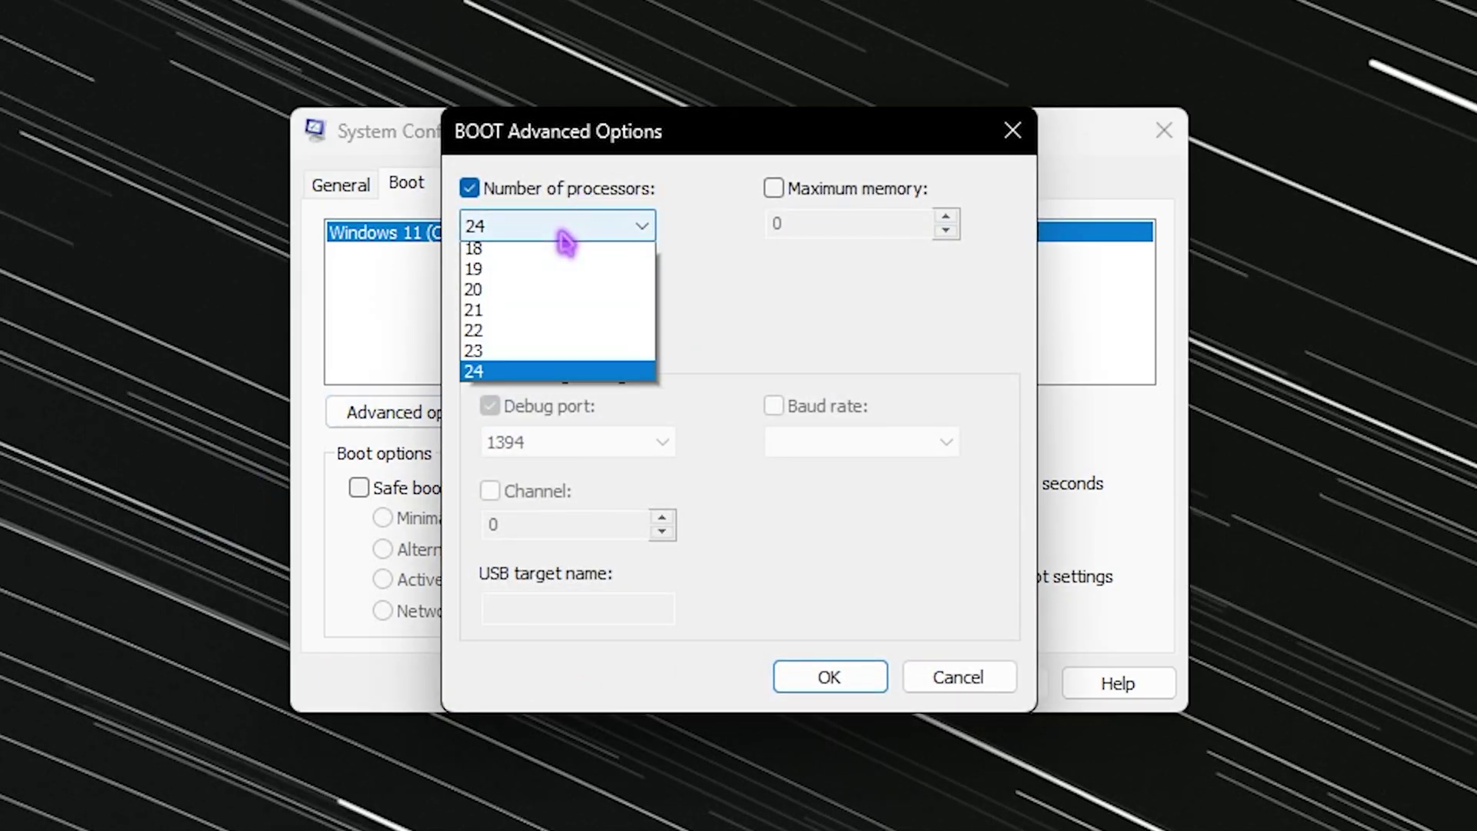
pyautogui.click(511, 726)
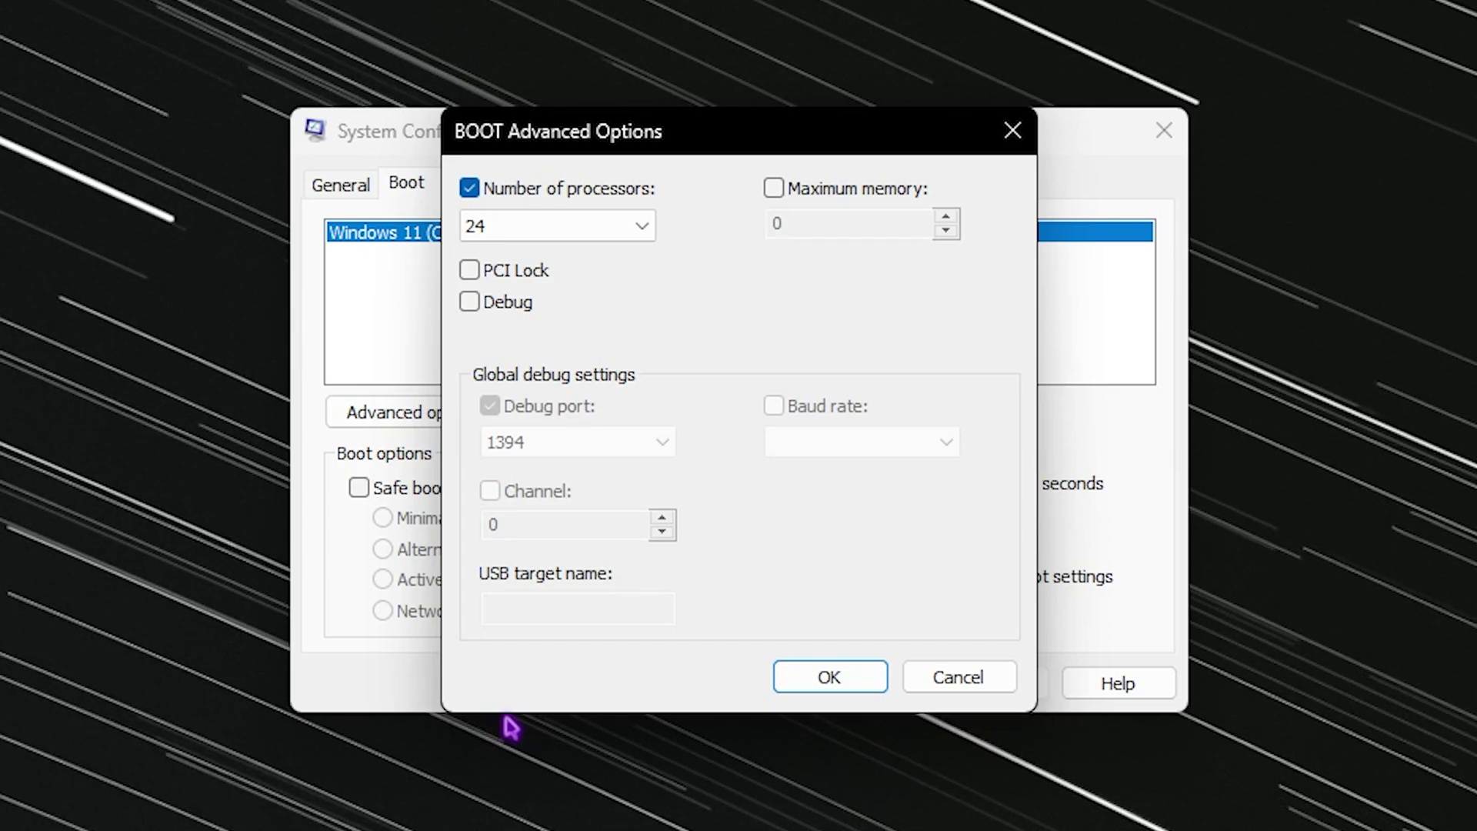
pyautogui.click(818, 677)
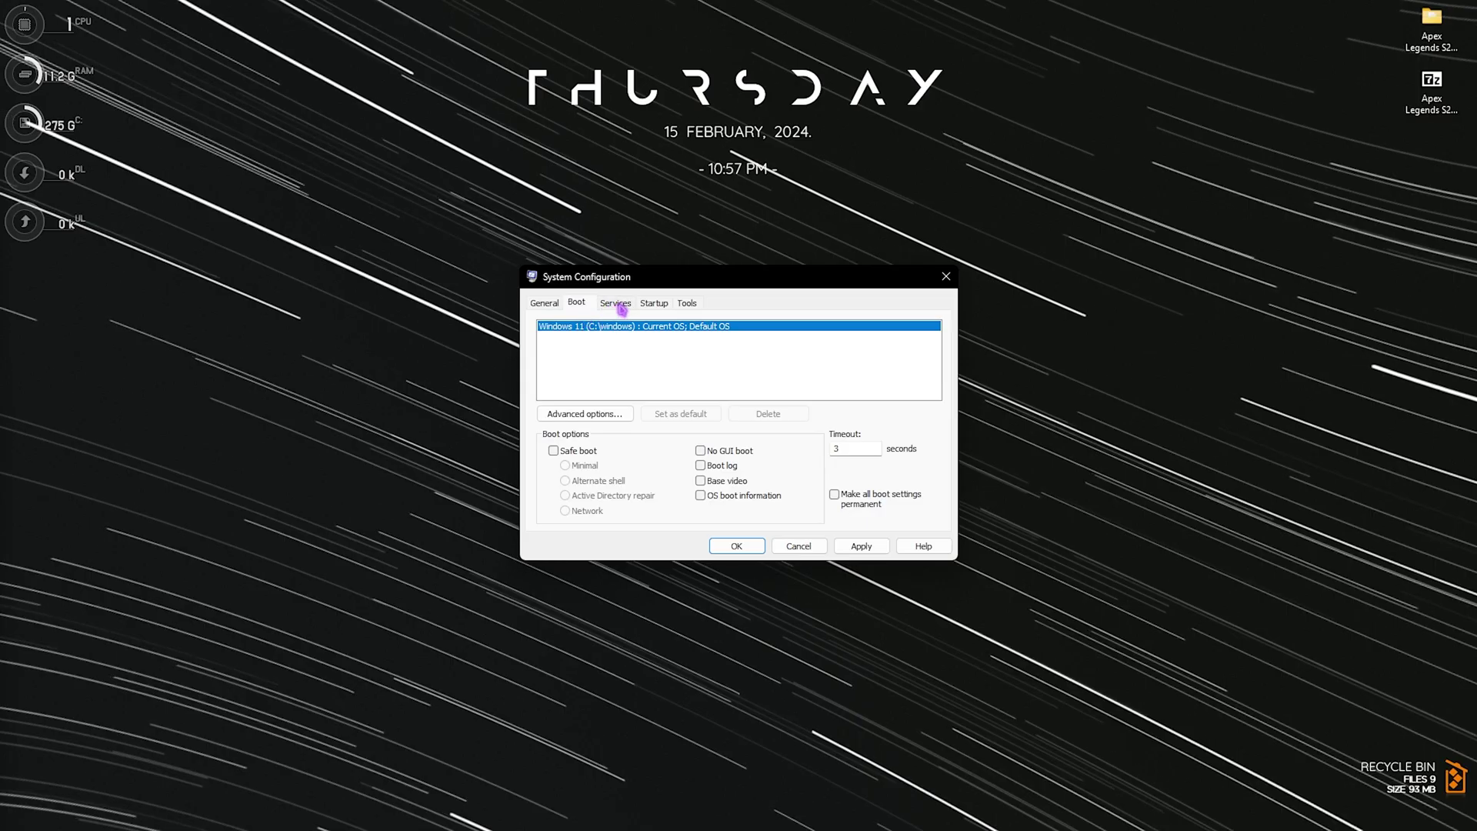
# Step: Hide all Microsoft services on the Services tab and scroll through the remaining third-party services
pyautogui.click(621, 308)
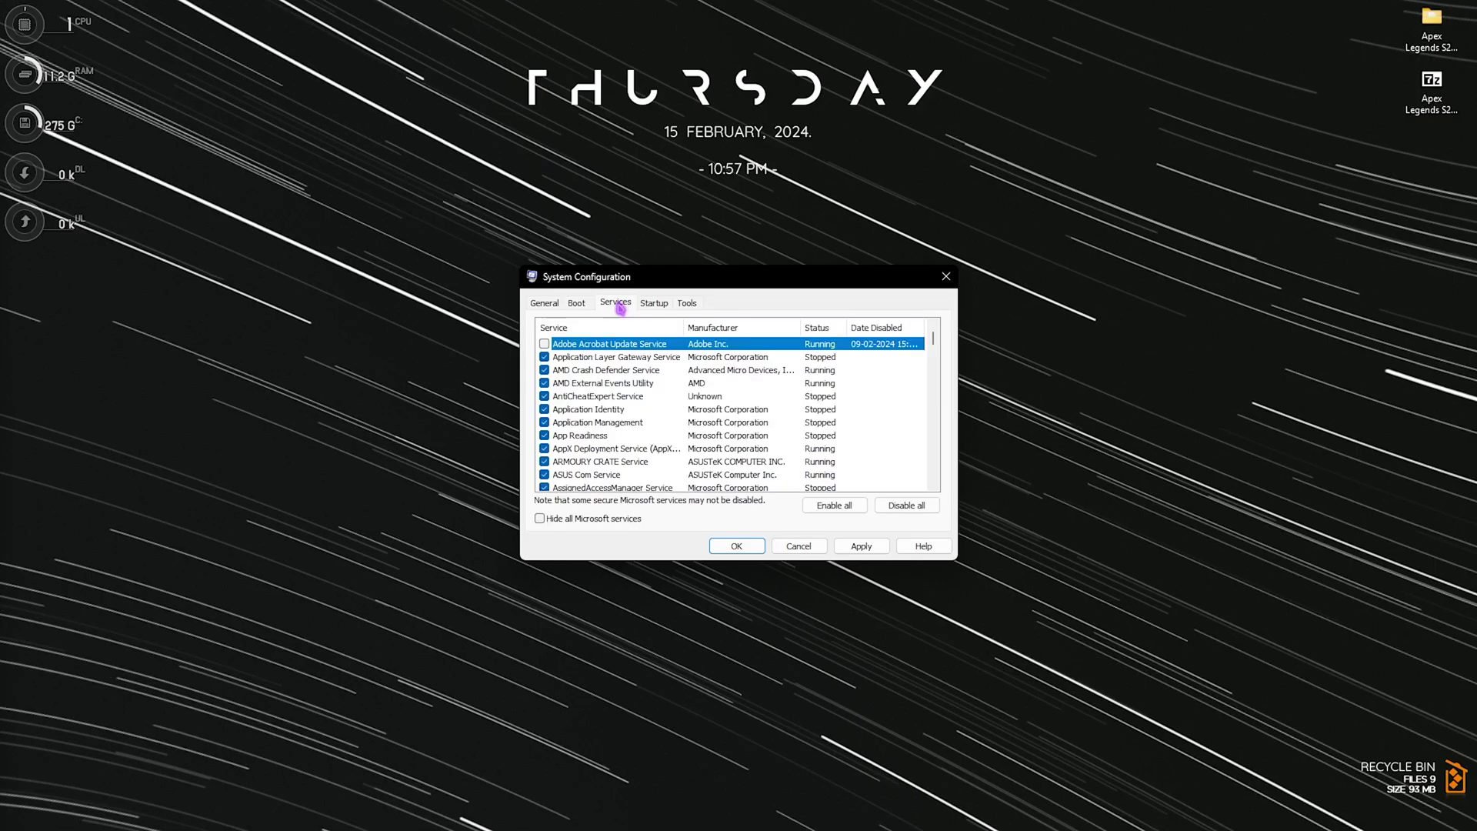
pyautogui.click(559, 520)
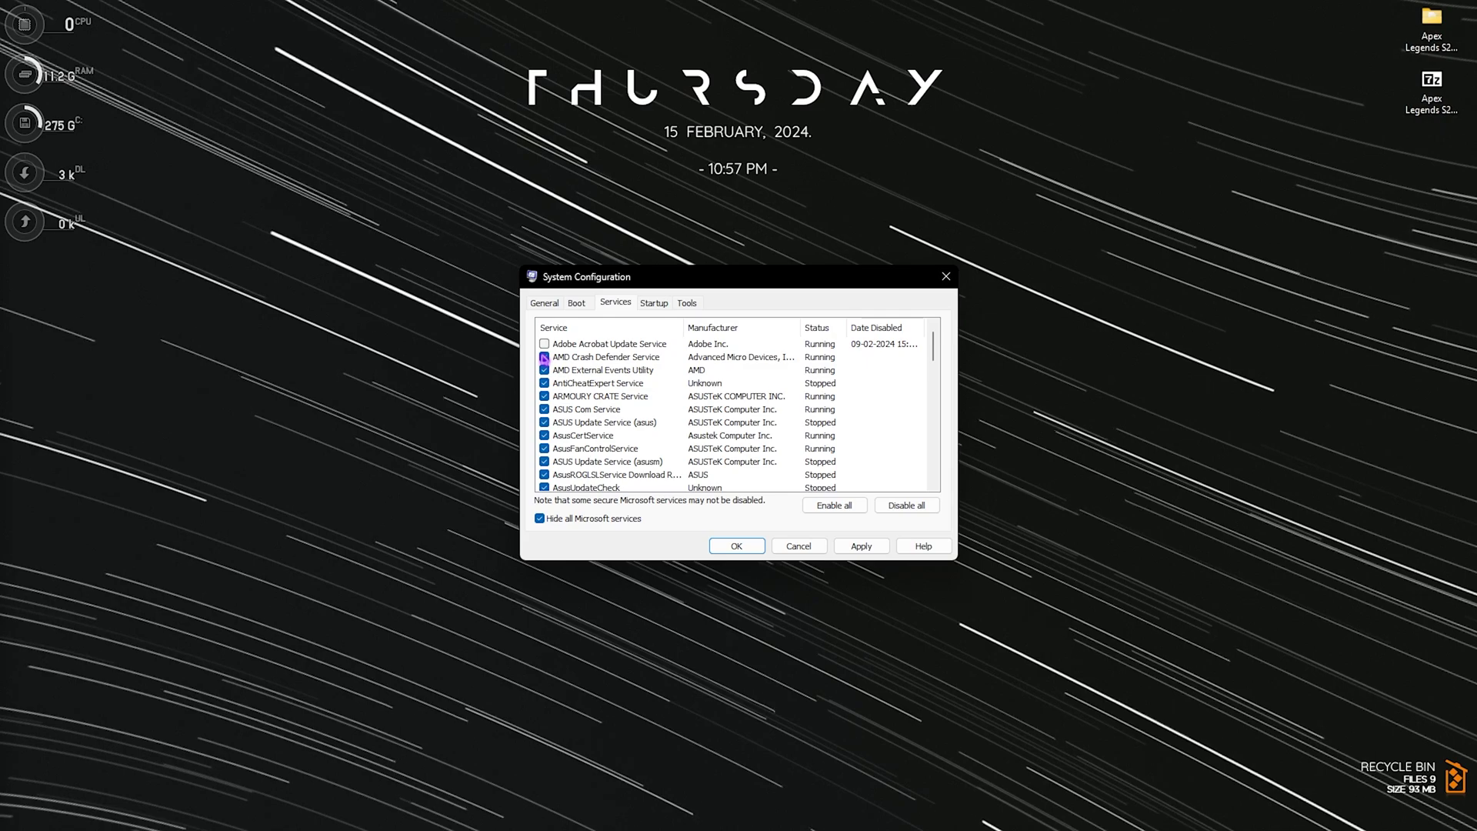
pyautogui.scroll(-3, 543, 358)
pyautogui.scroll(-1, 557, 374)
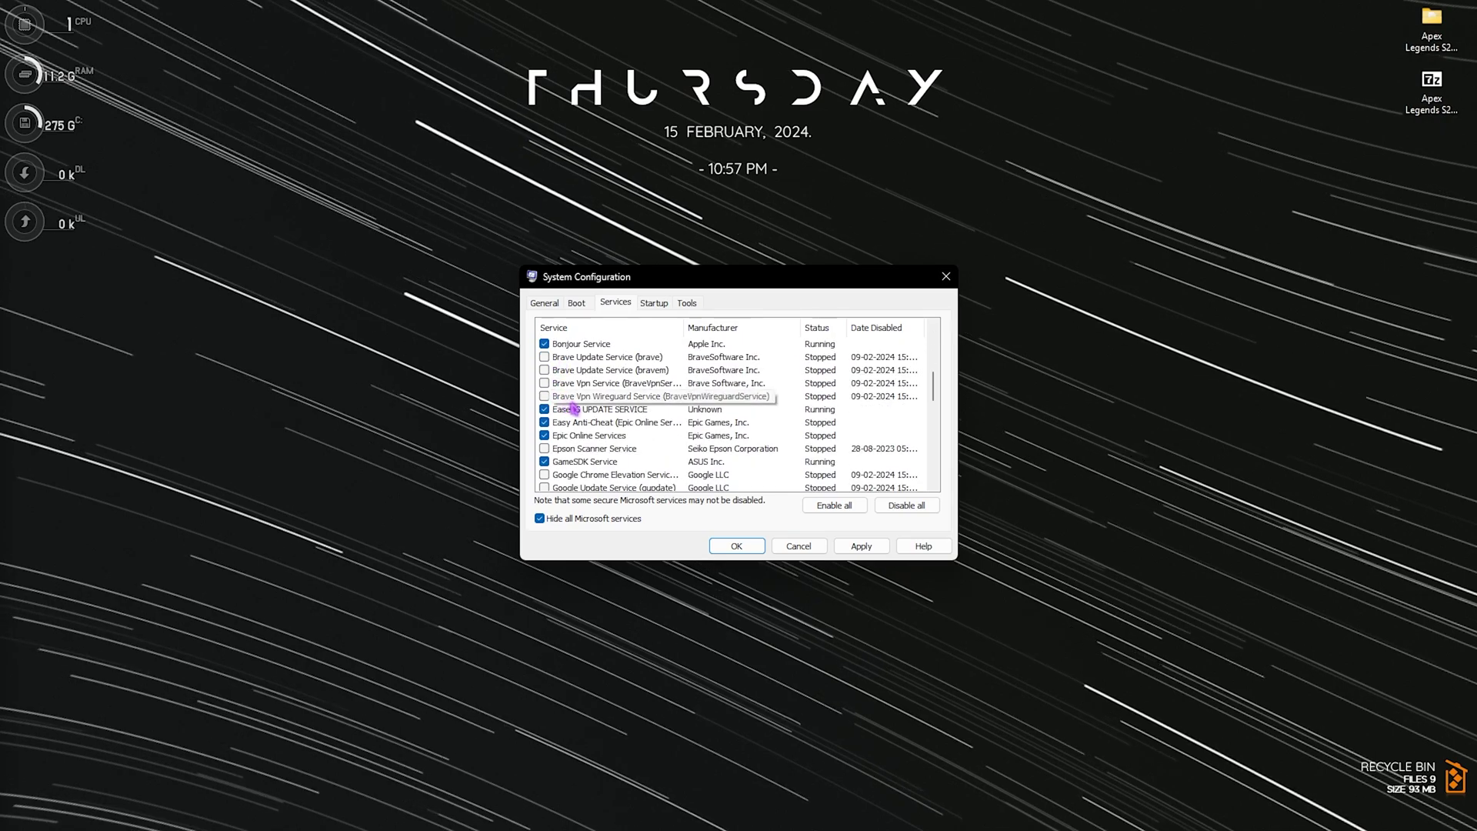
pyautogui.scroll(-1, 573, 409)
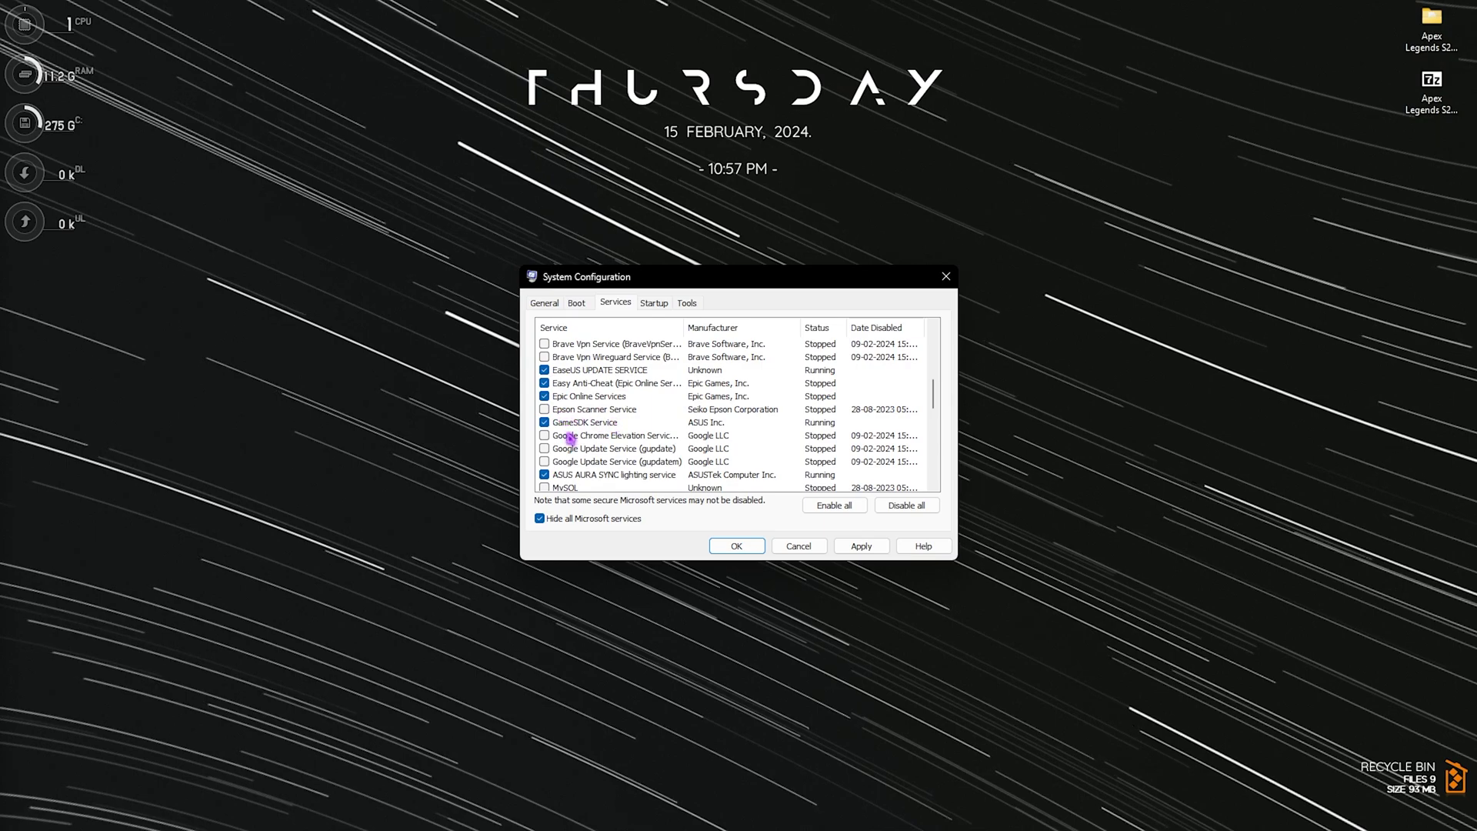
pyautogui.scroll(-2, 573, 461)
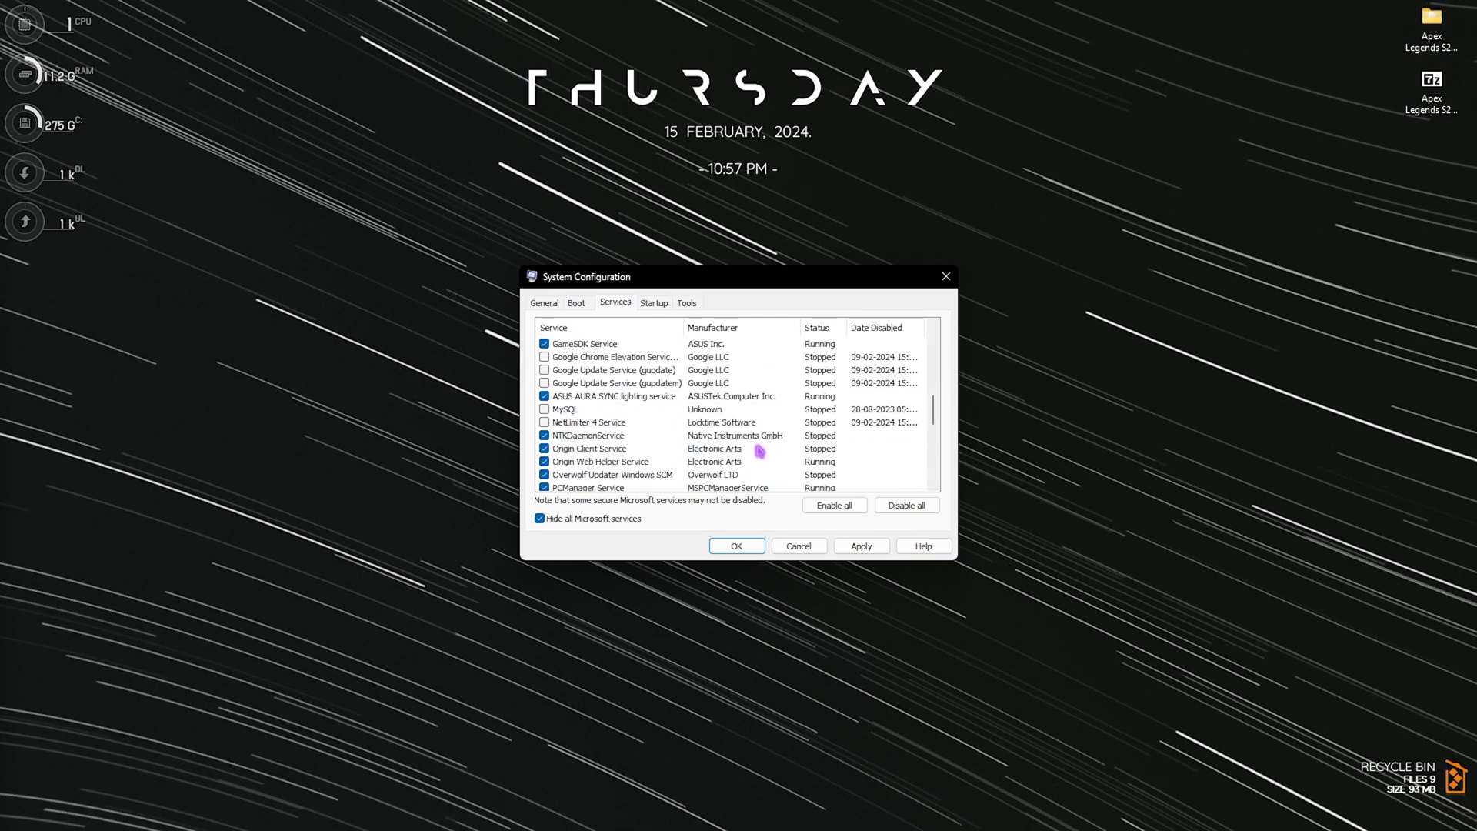
pyautogui.scroll(-1, 759, 451)
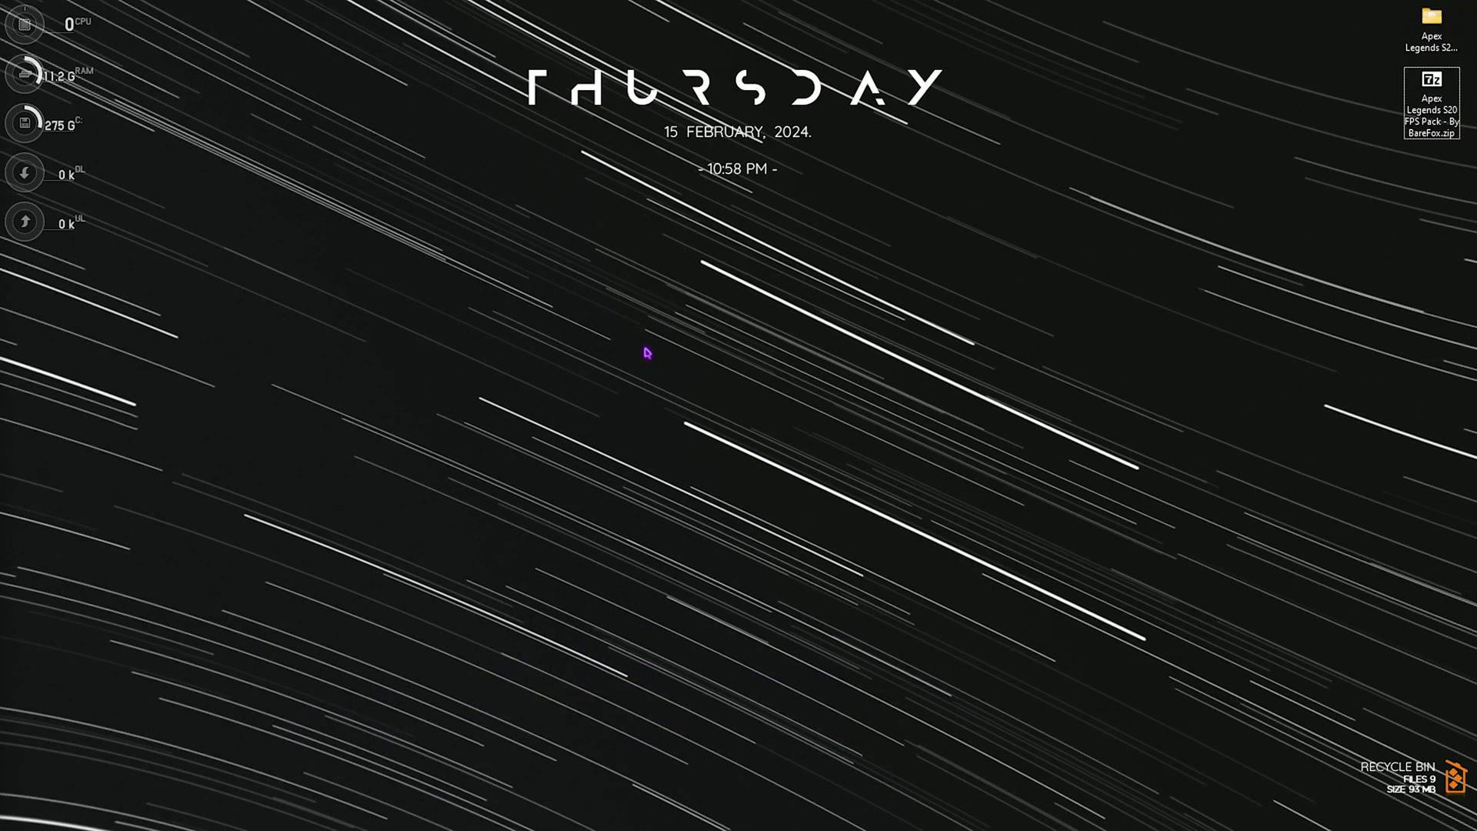
# Step: Open Defragment and Optimize Drives and retrim the C: solid state drive
pyautogui.press('super')
pyautogui.write('defr')
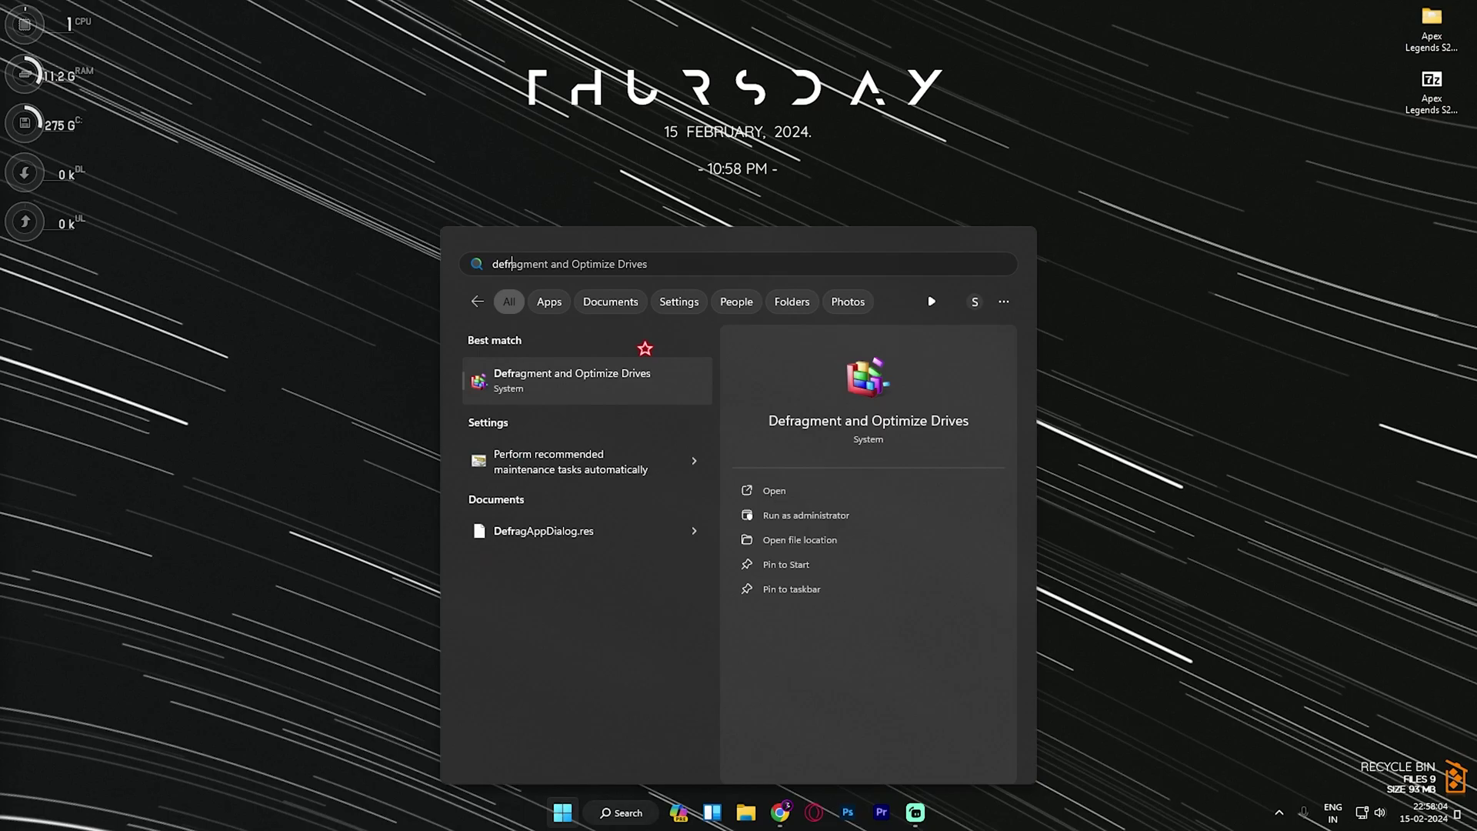
pyautogui.press('Return')
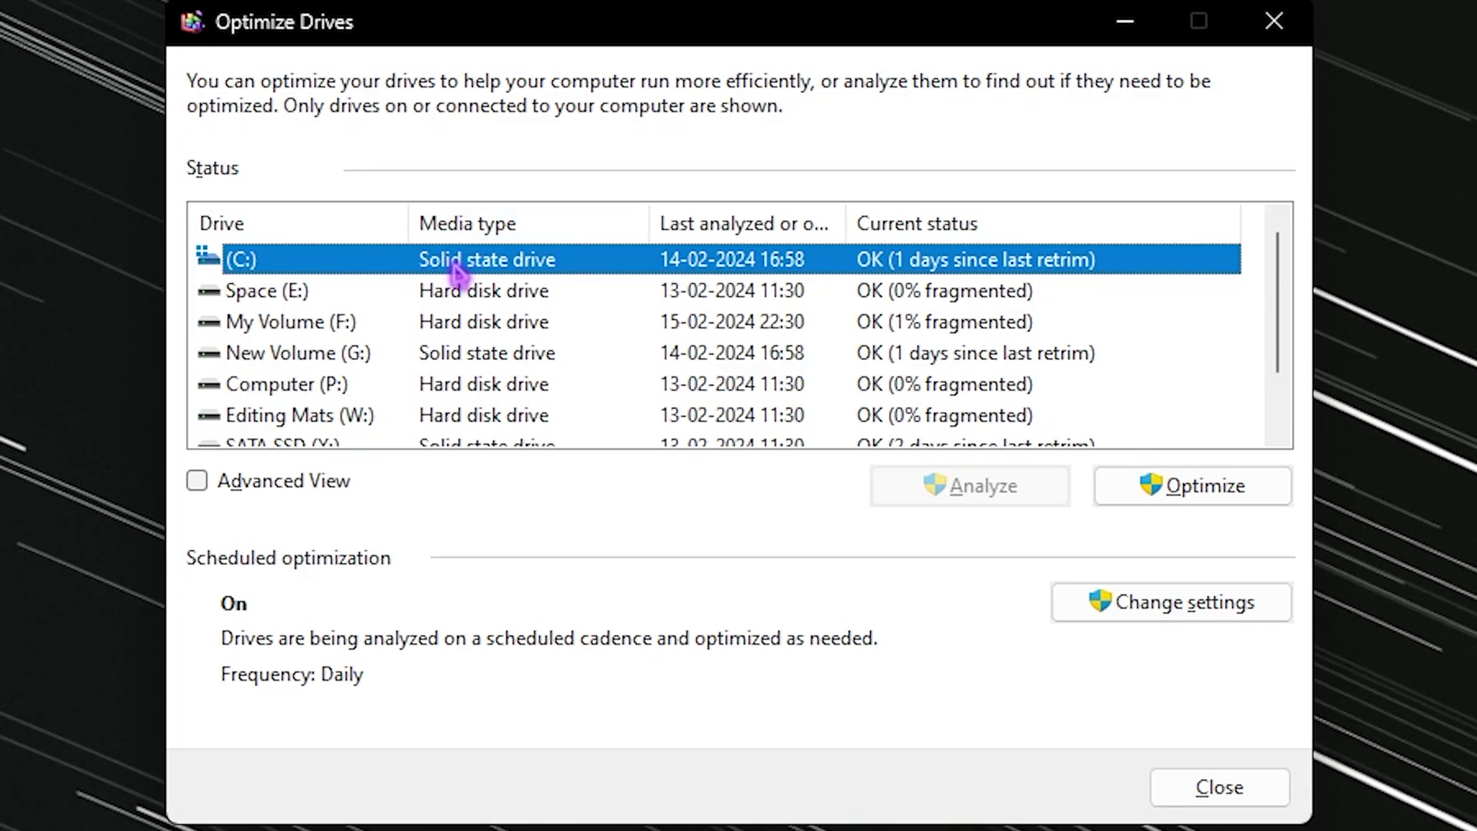
pyautogui.click(1189, 498)
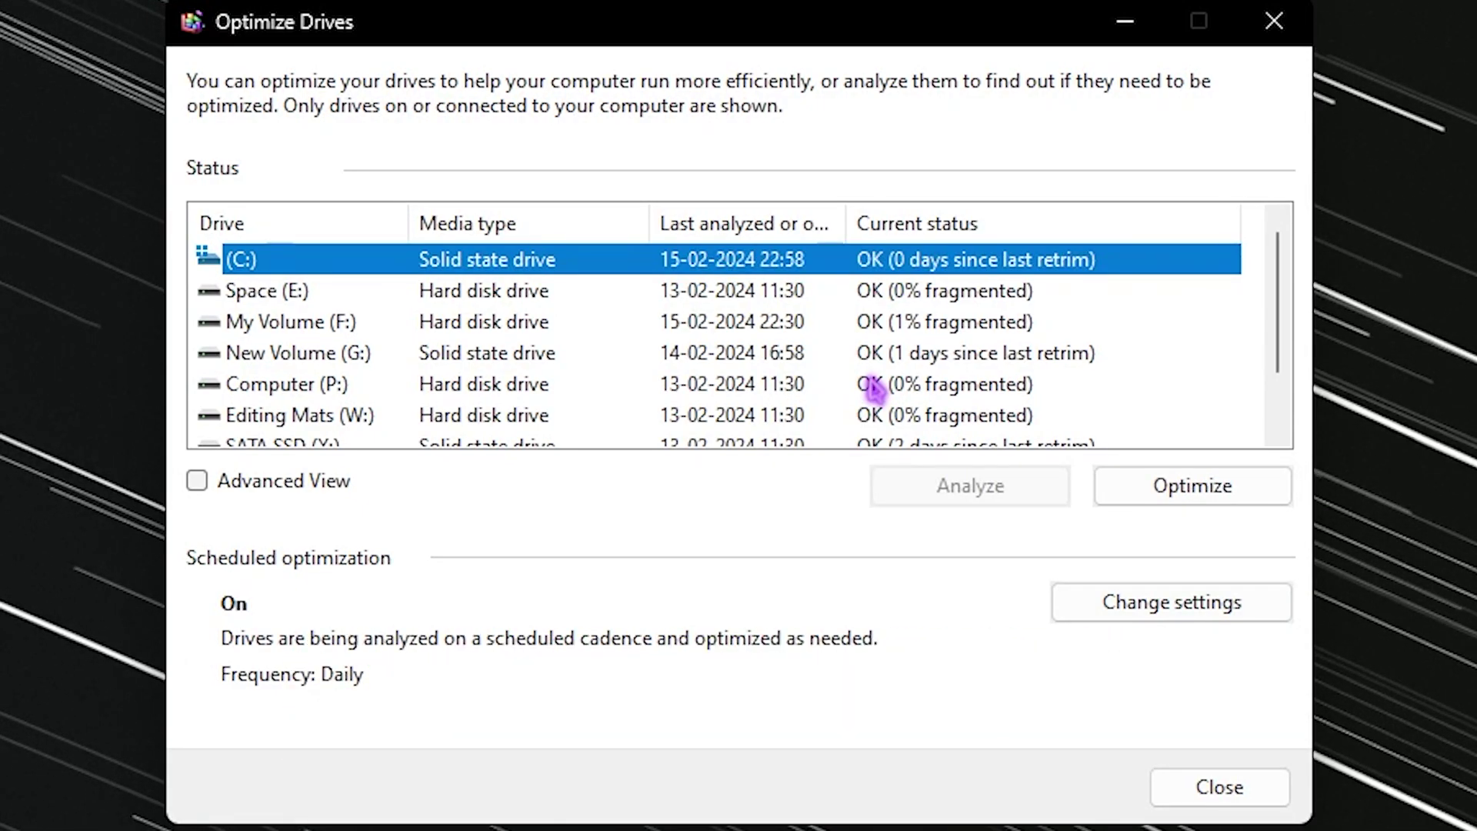
# Step: Analyze and defragment the Space (E:) hard drive, then bring up the optimization schedule
pyautogui.click(467, 300)
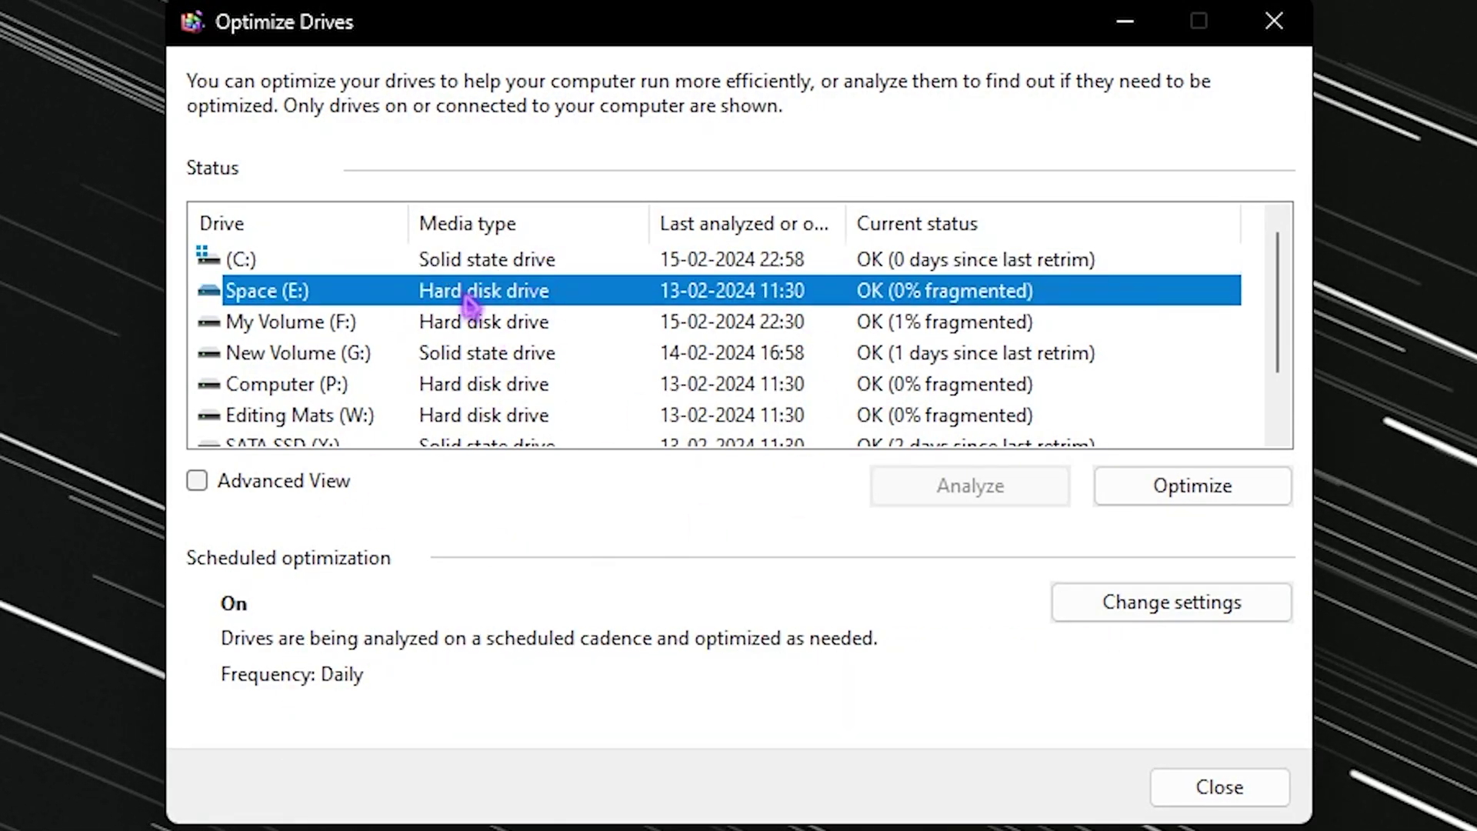
pyautogui.click(1046, 501)
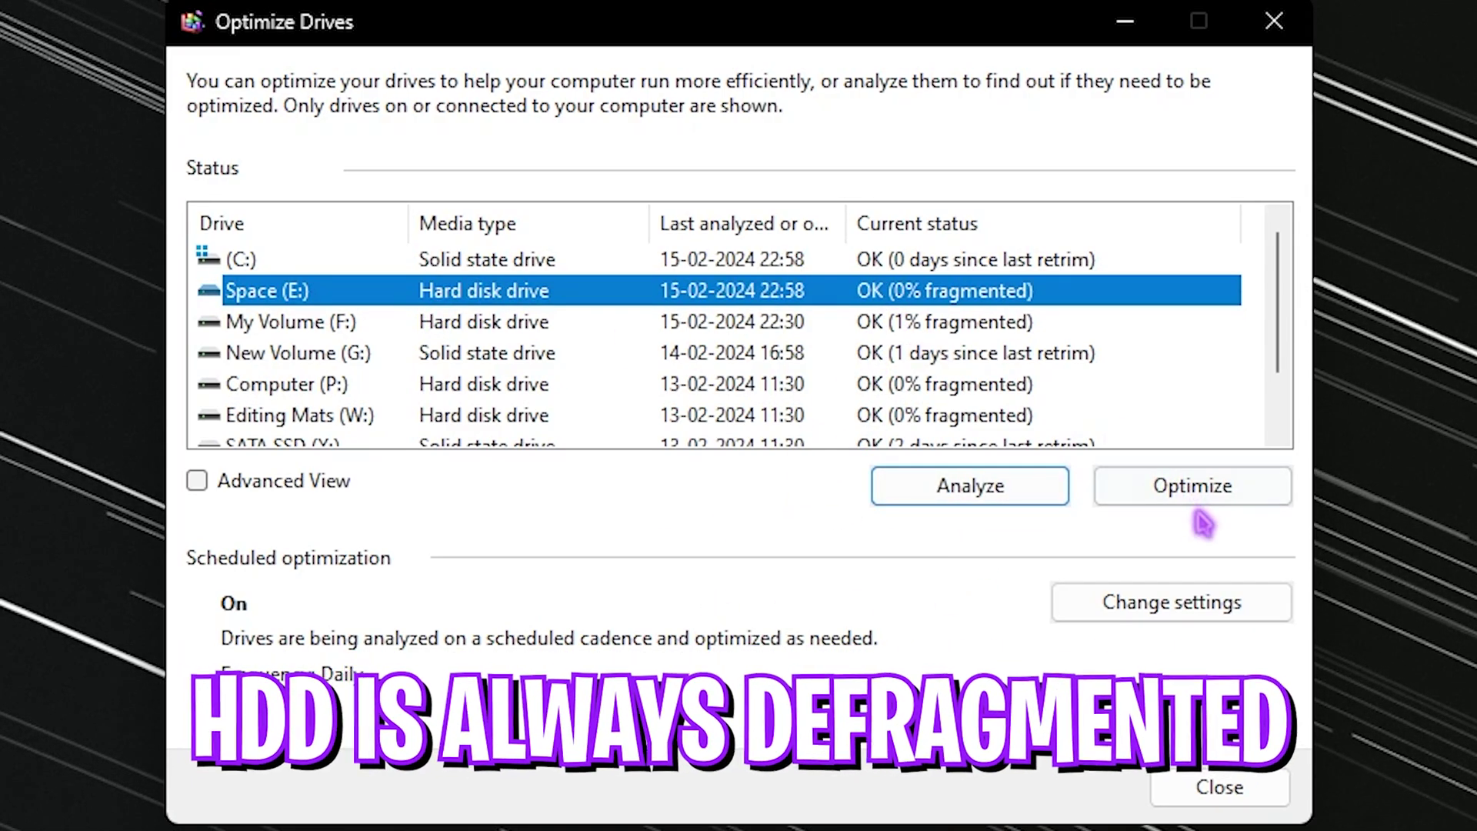
pyautogui.click(1194, 492)
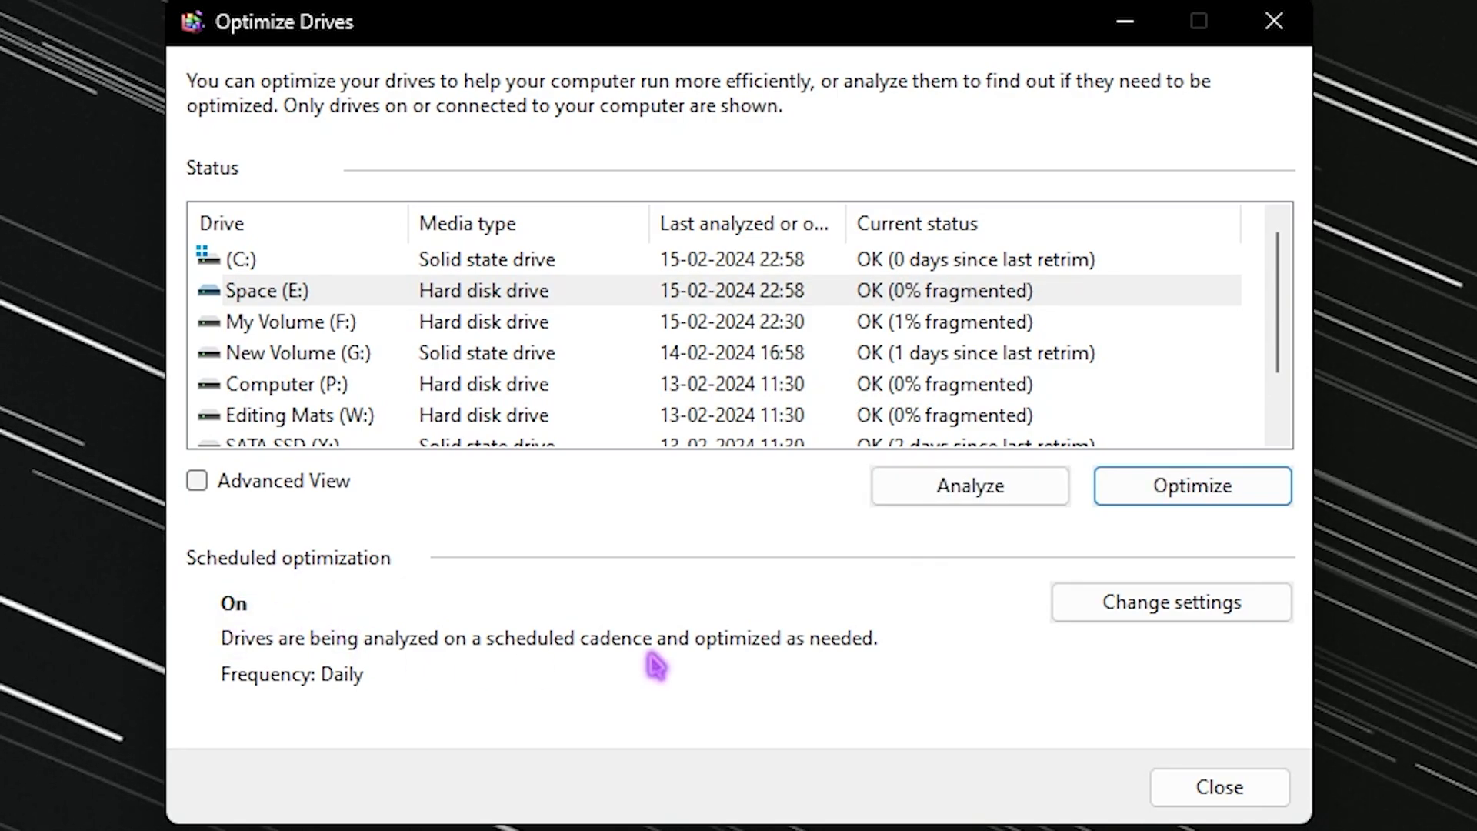
pyautogui.click(1105, 616)
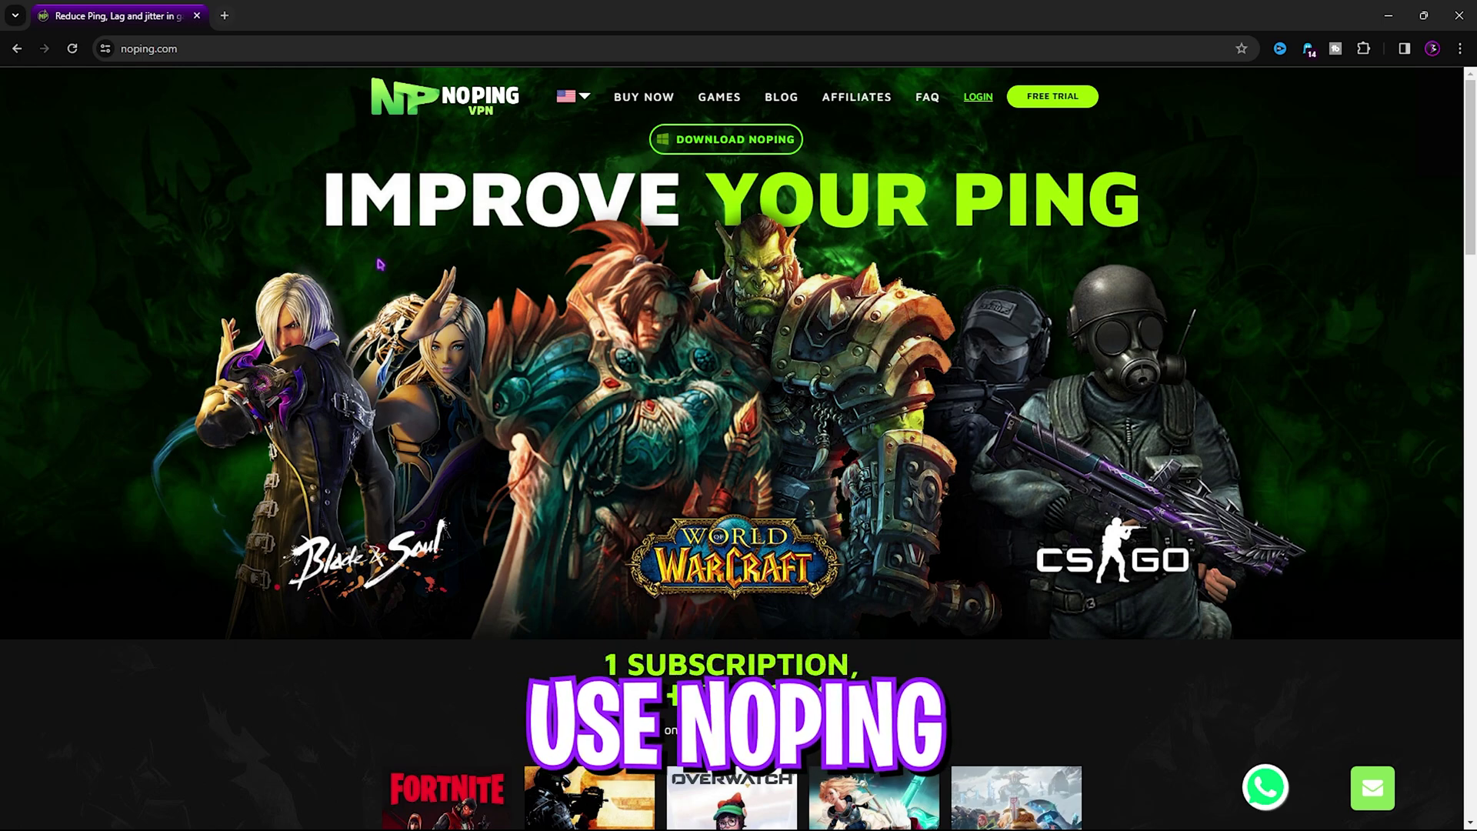
# Step: Scroll through the noping.com homepage to review its supported games and server information
pyautogui.scroll(-7, 379, 264)
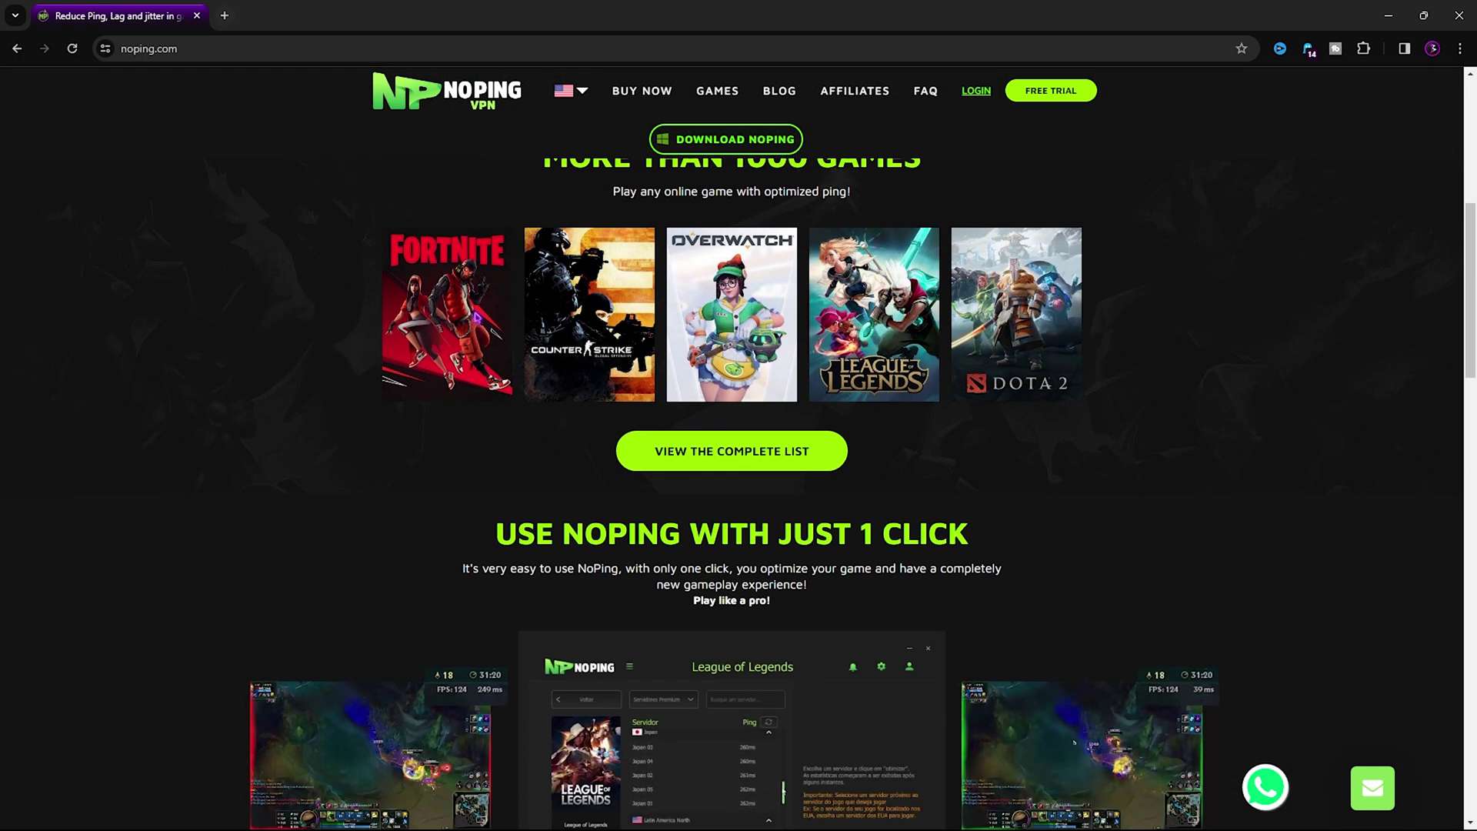
pyautogui.scroll(-8, 477, 317)
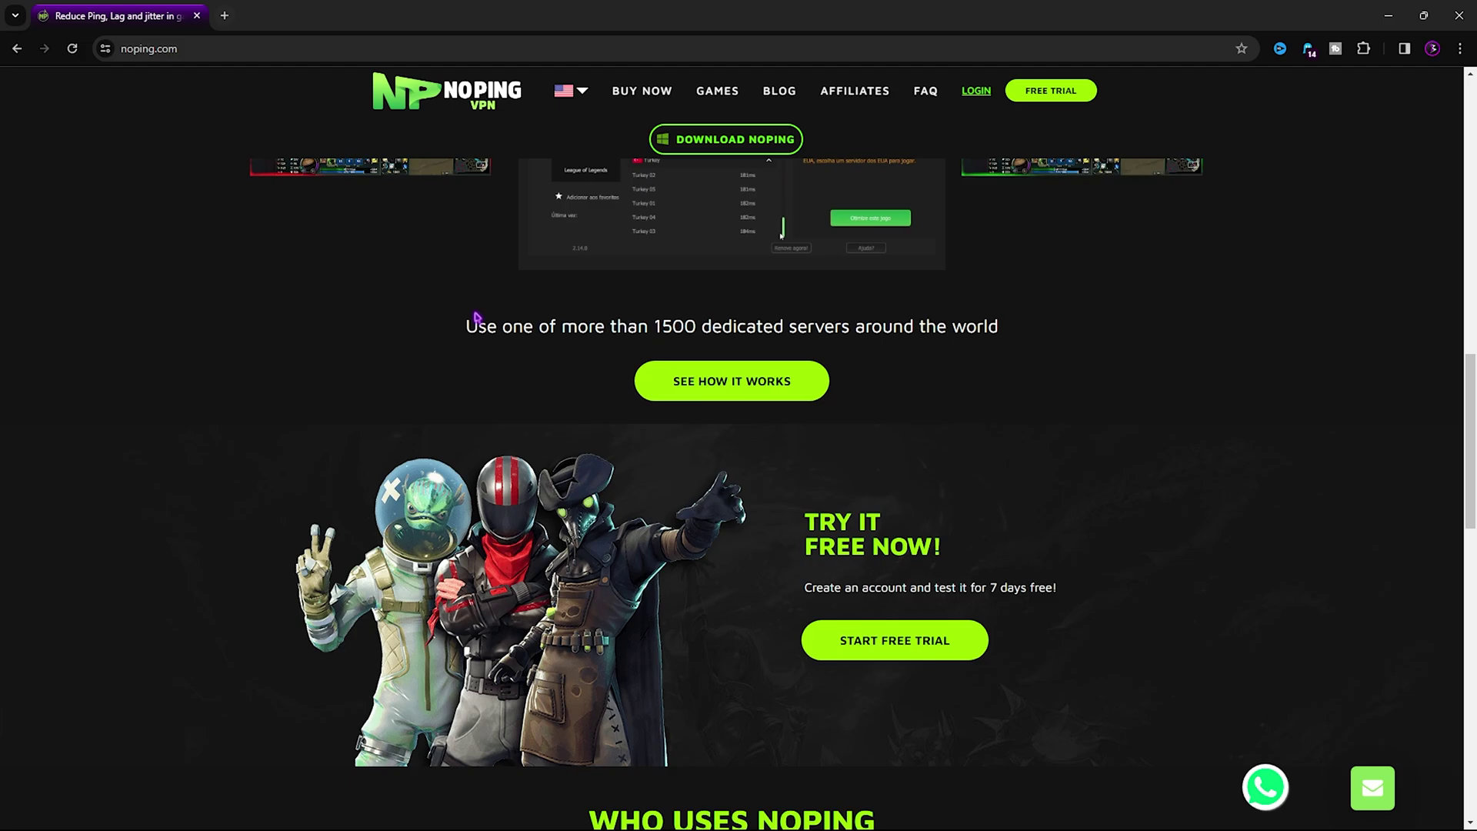
pyautogui.scroll(-2, 477, 318)
pyautogui.scroll(17, 477, 318)
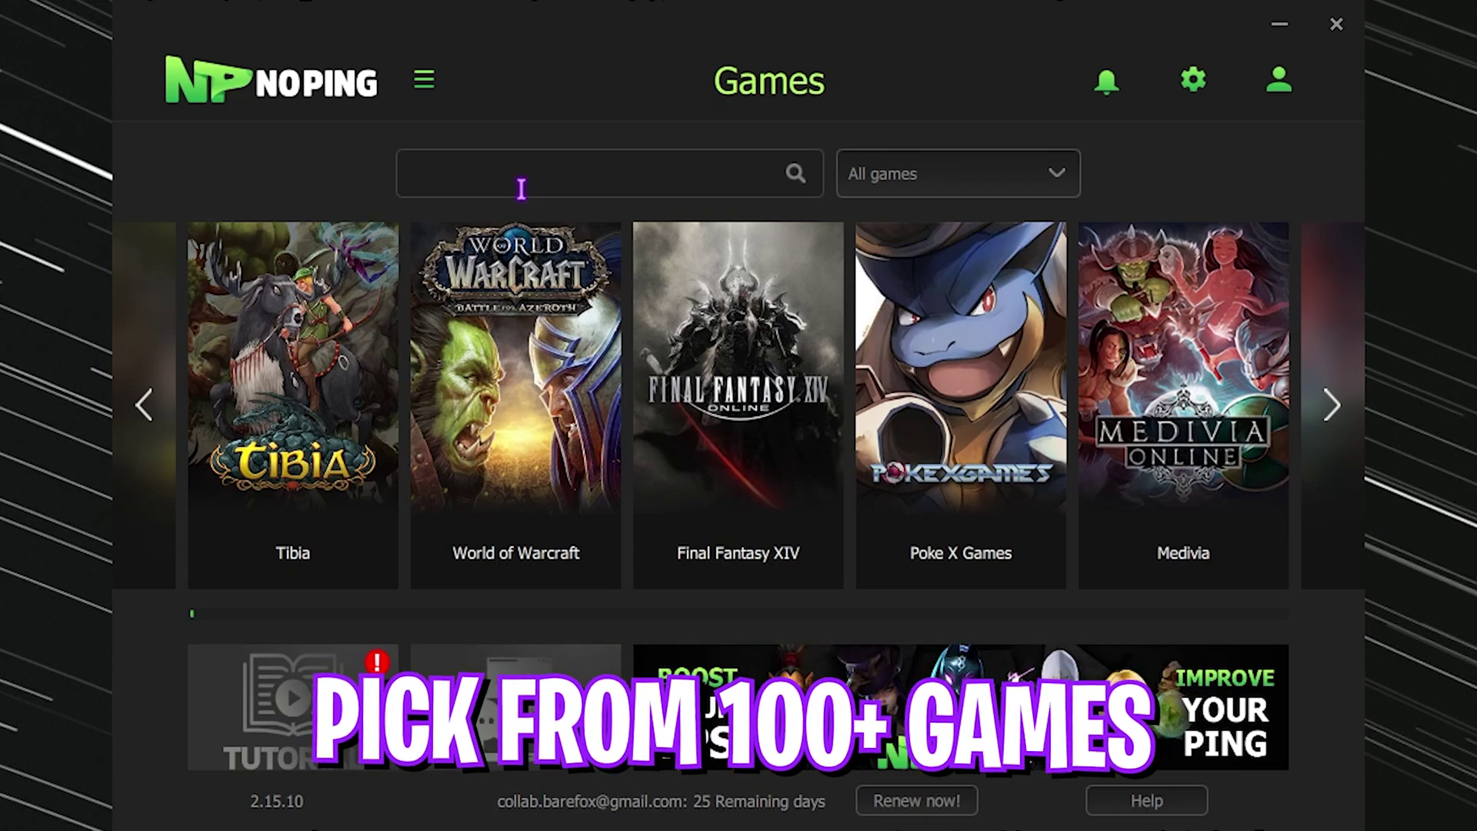
# Step: Search for Apex Legends, choose the Mumbai 01 server, and optimize the game
pyautogui.click(522, 189)
pyautogui.write('Apex')
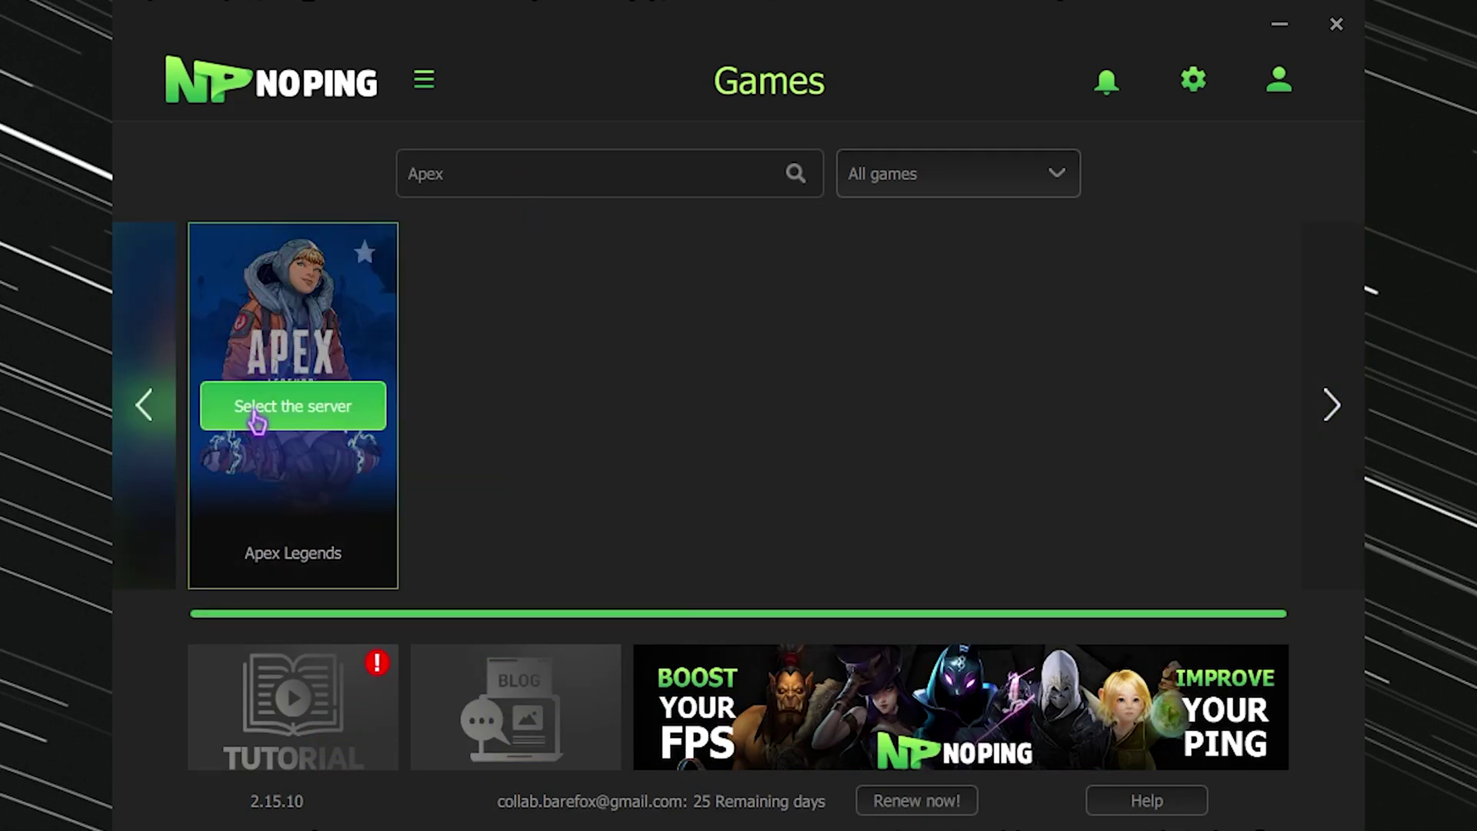
pyautogui.click(296, 412)
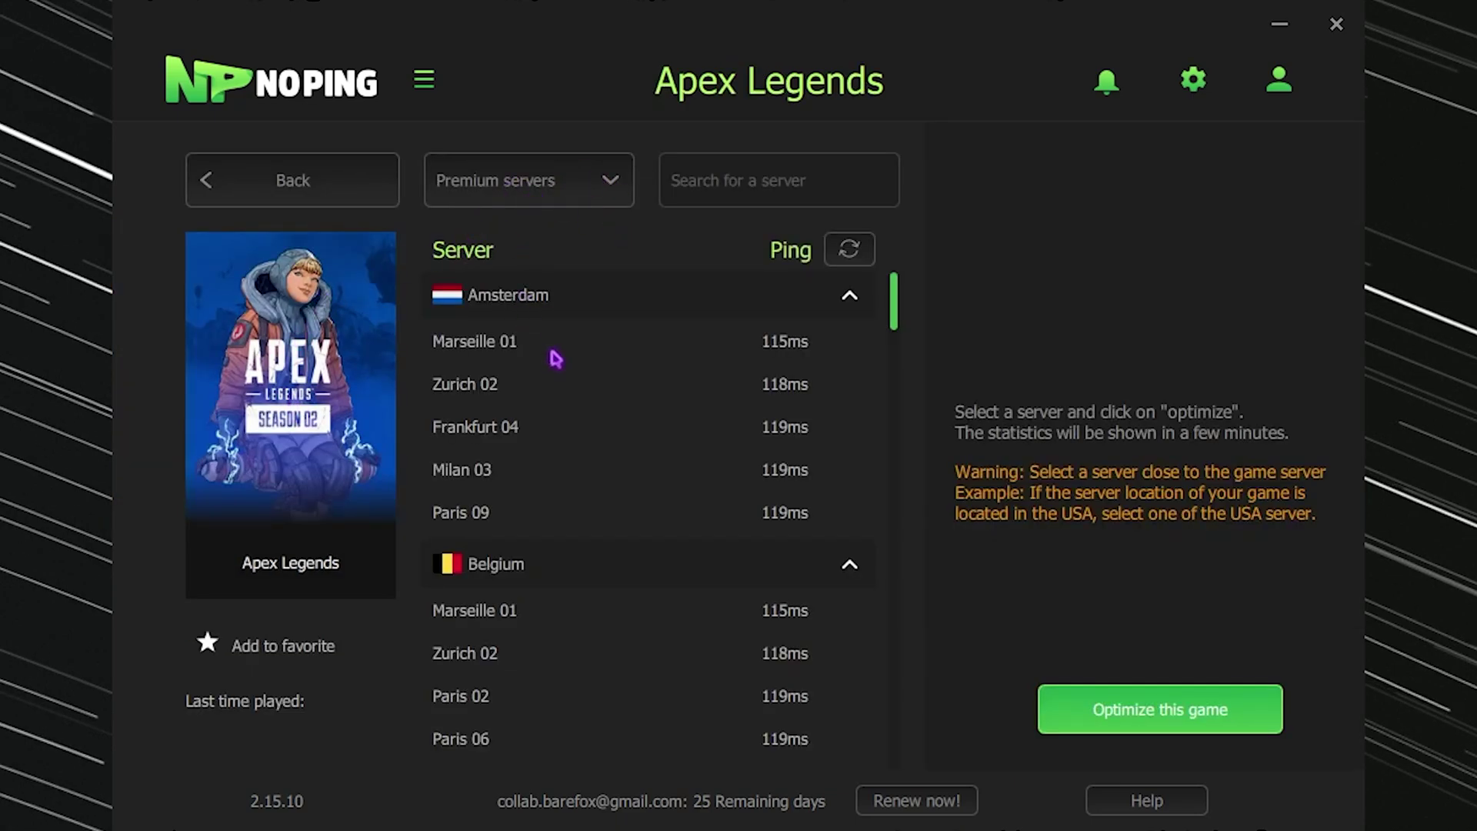
pyautogui.scroll(-20, 543, 514)
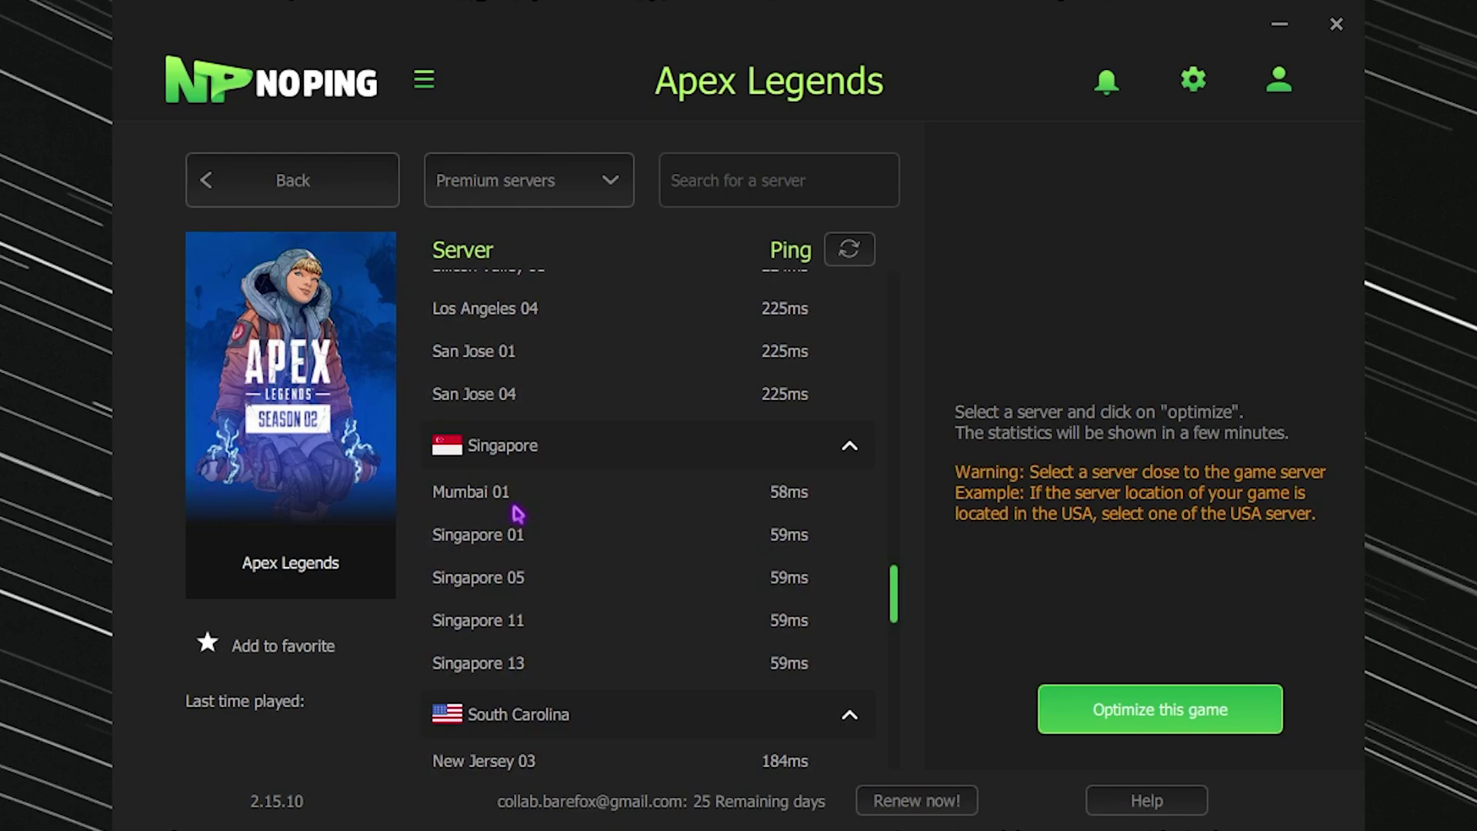
pyautogui.click(483, 500)
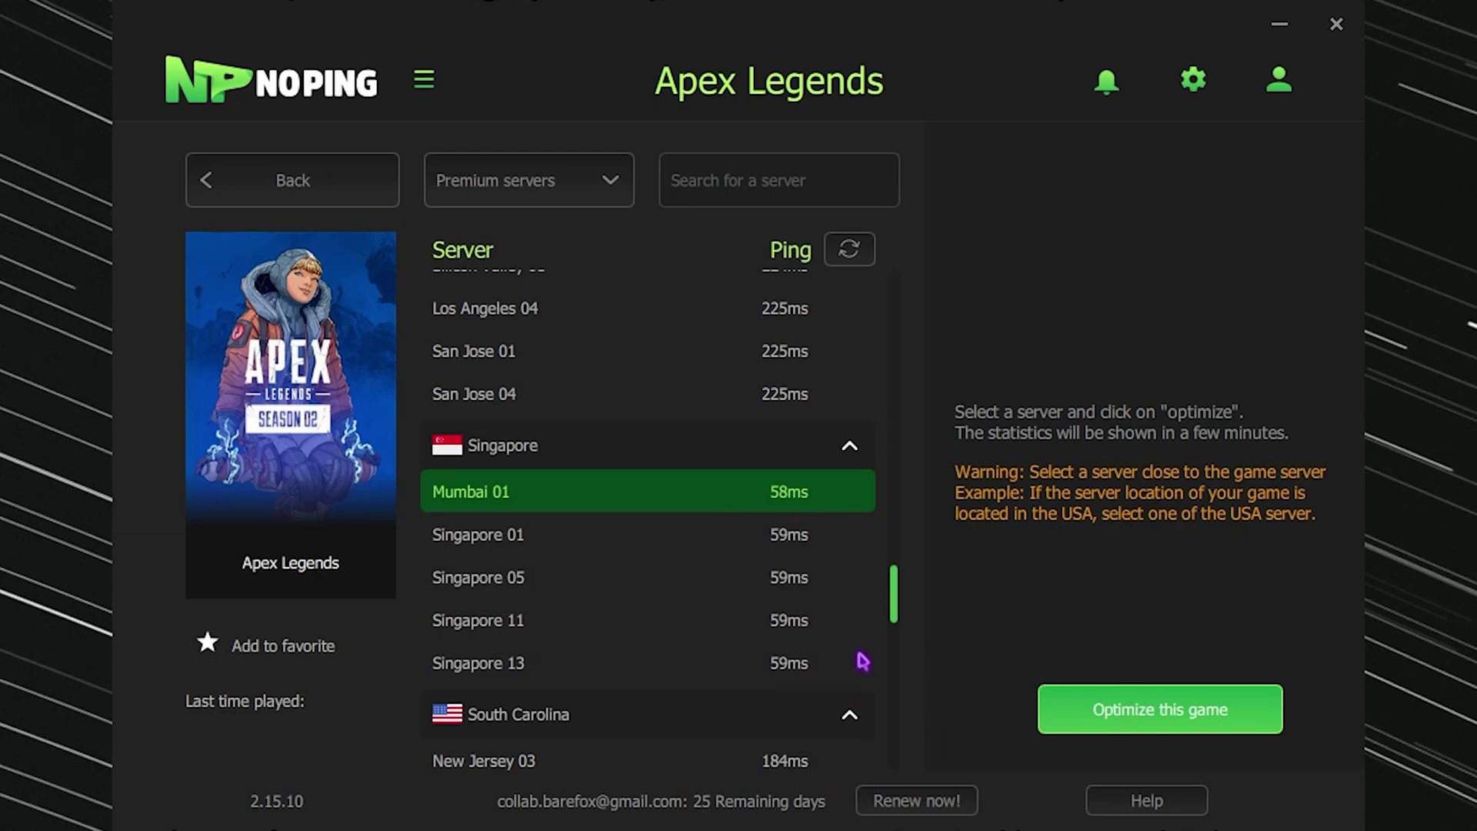
pyautogui.click(1154, 721)
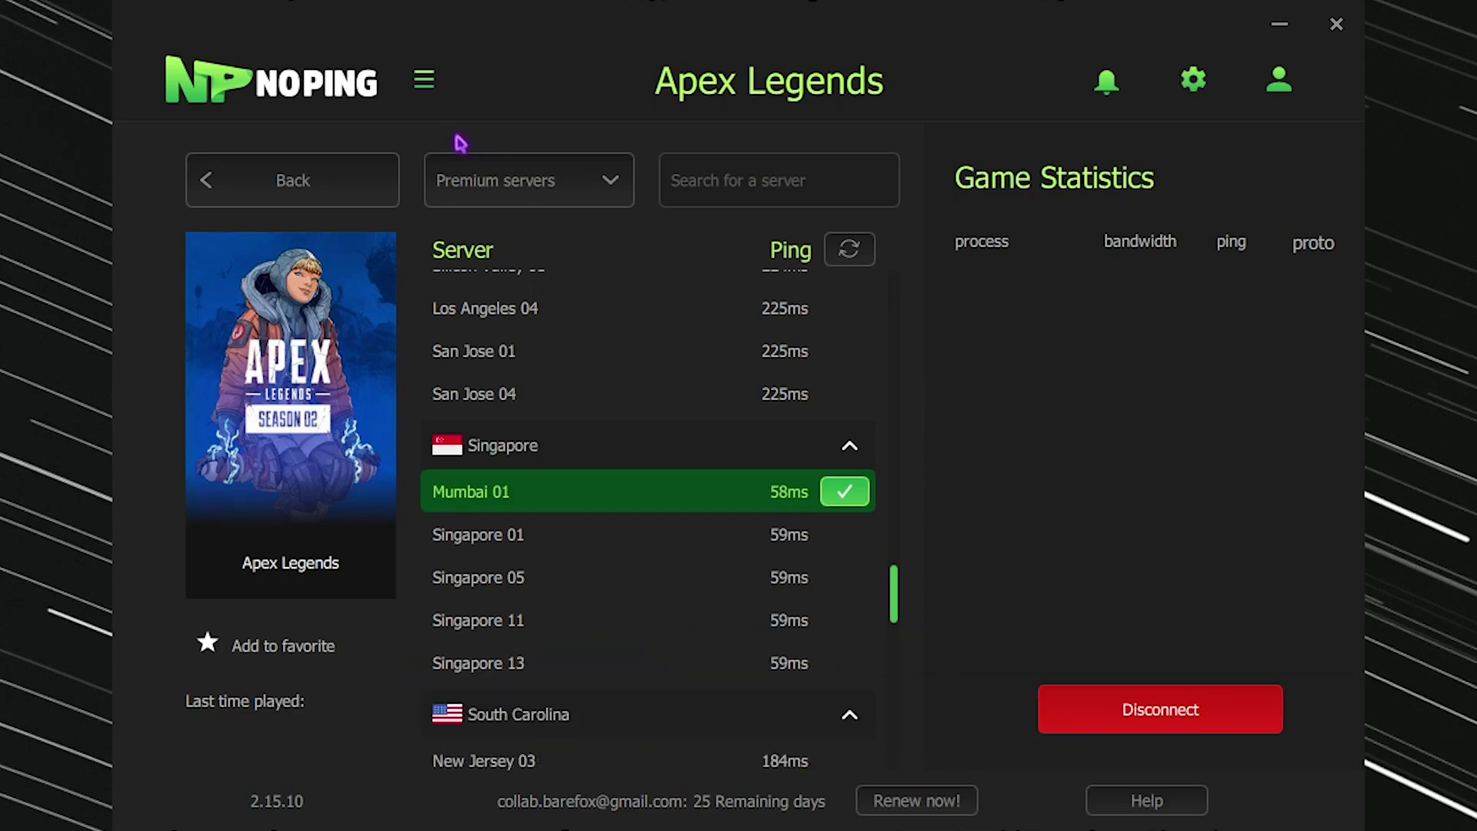
# Step: Show NoPing's Settings and its Boost Fps optimization toggles
pyautogui.click(1195, 81)
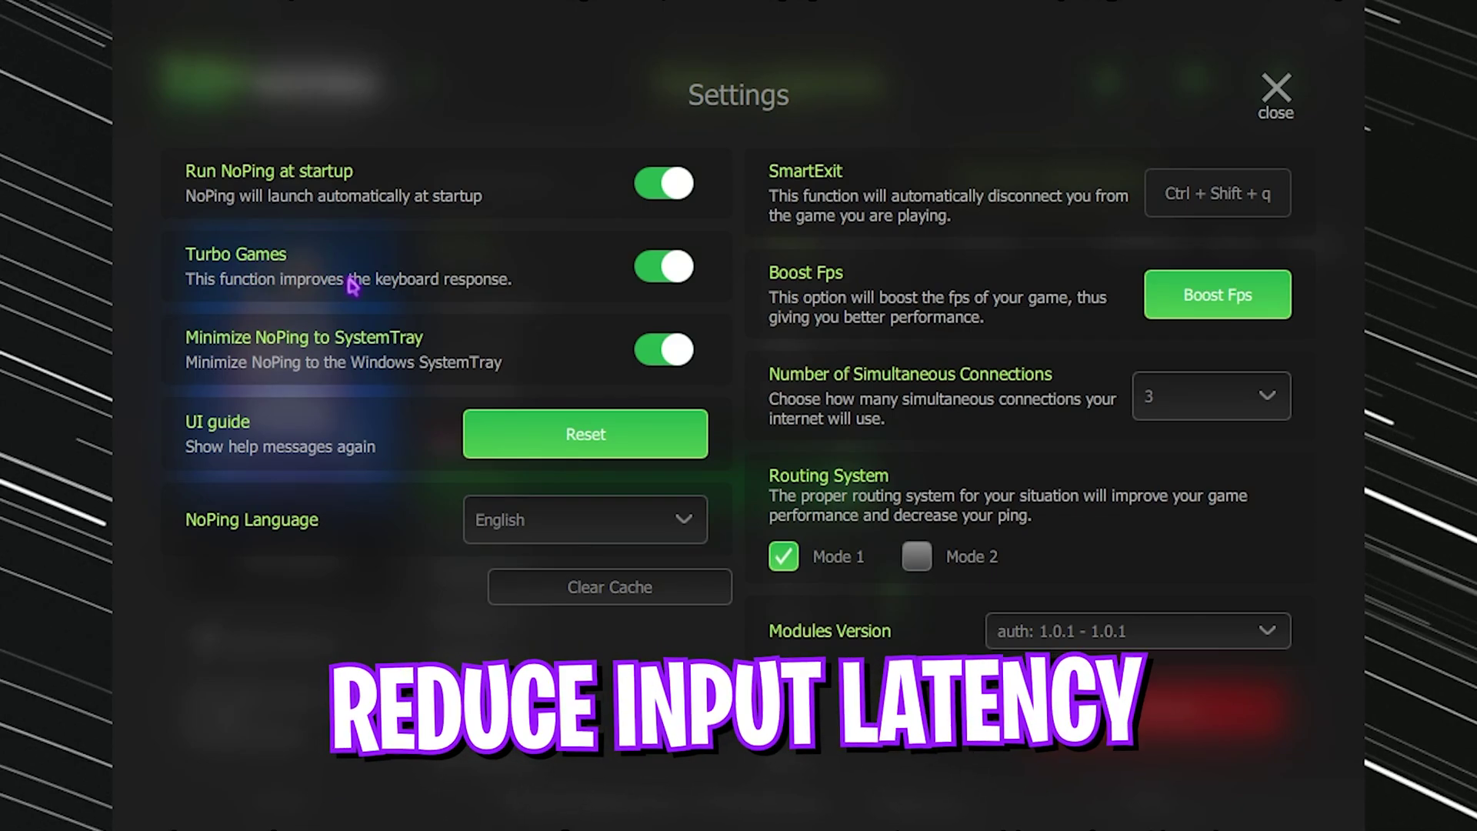
pyautogui.click(1204, 307)
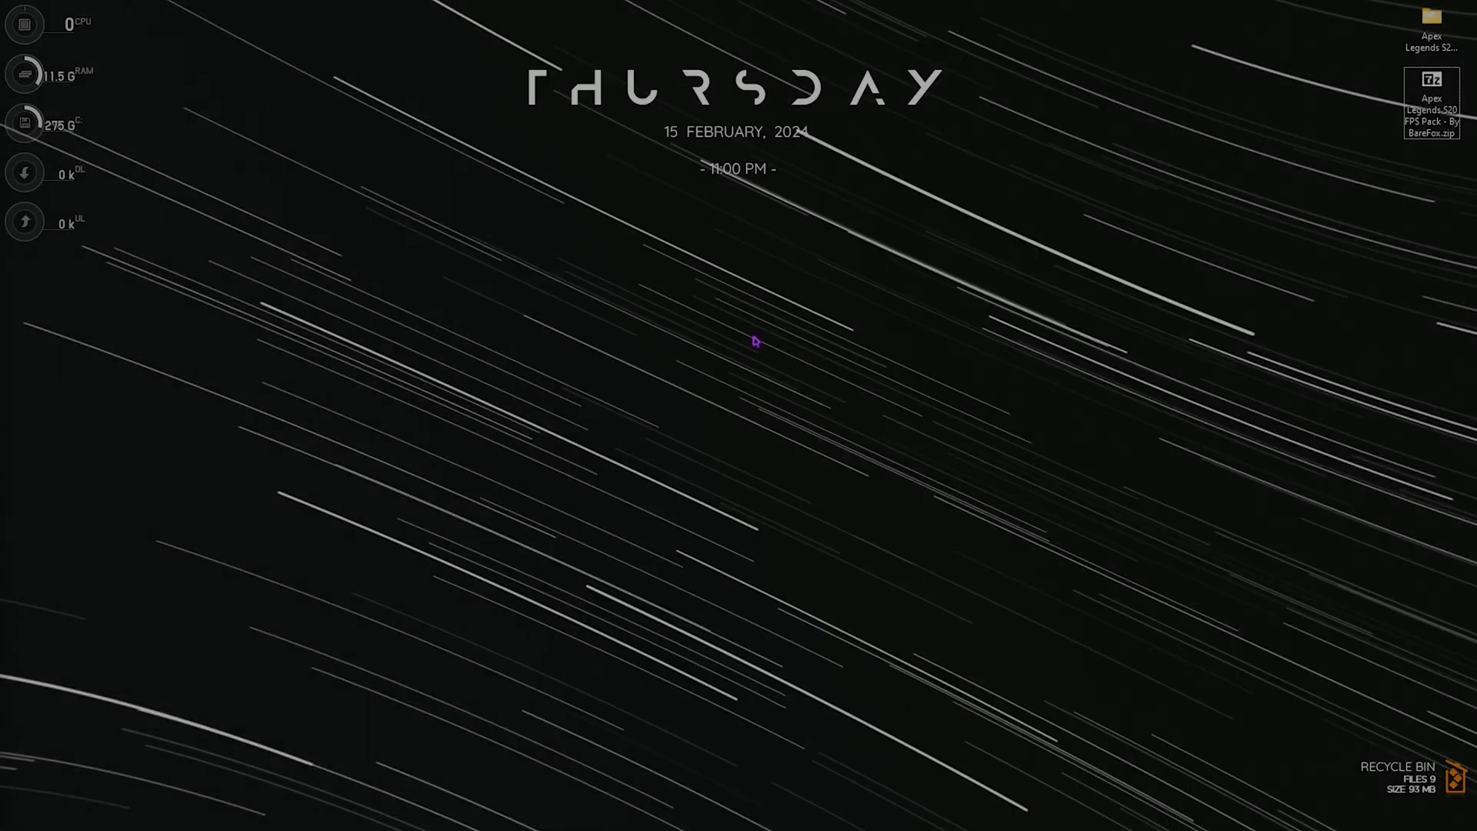
# Step: Create a restore point named 'Apex' for Local Disk (C:) in System Properties
pyautogui.press('super')
pyautogui.write('create')
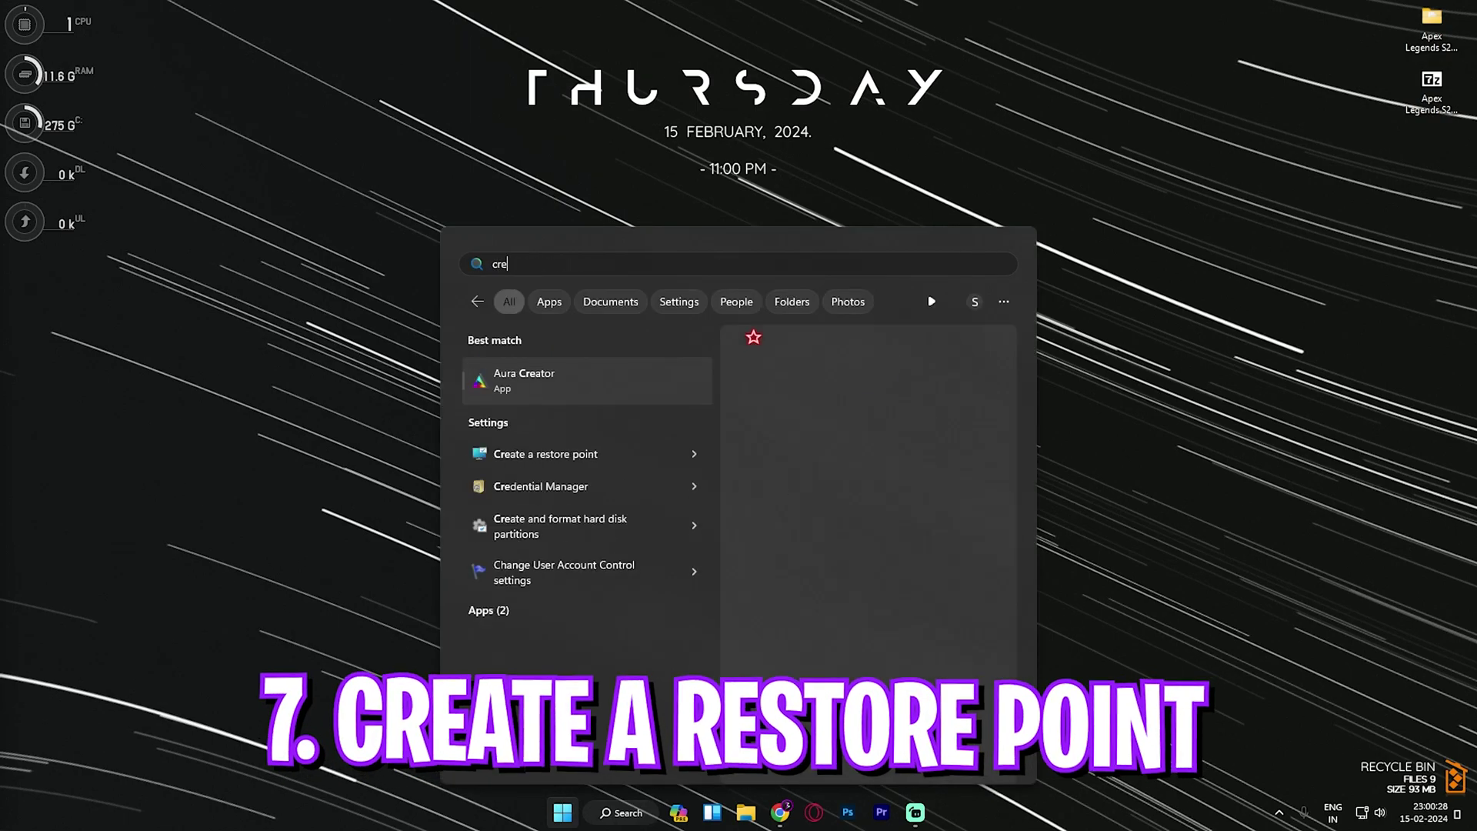
pyautogui.press('Return')
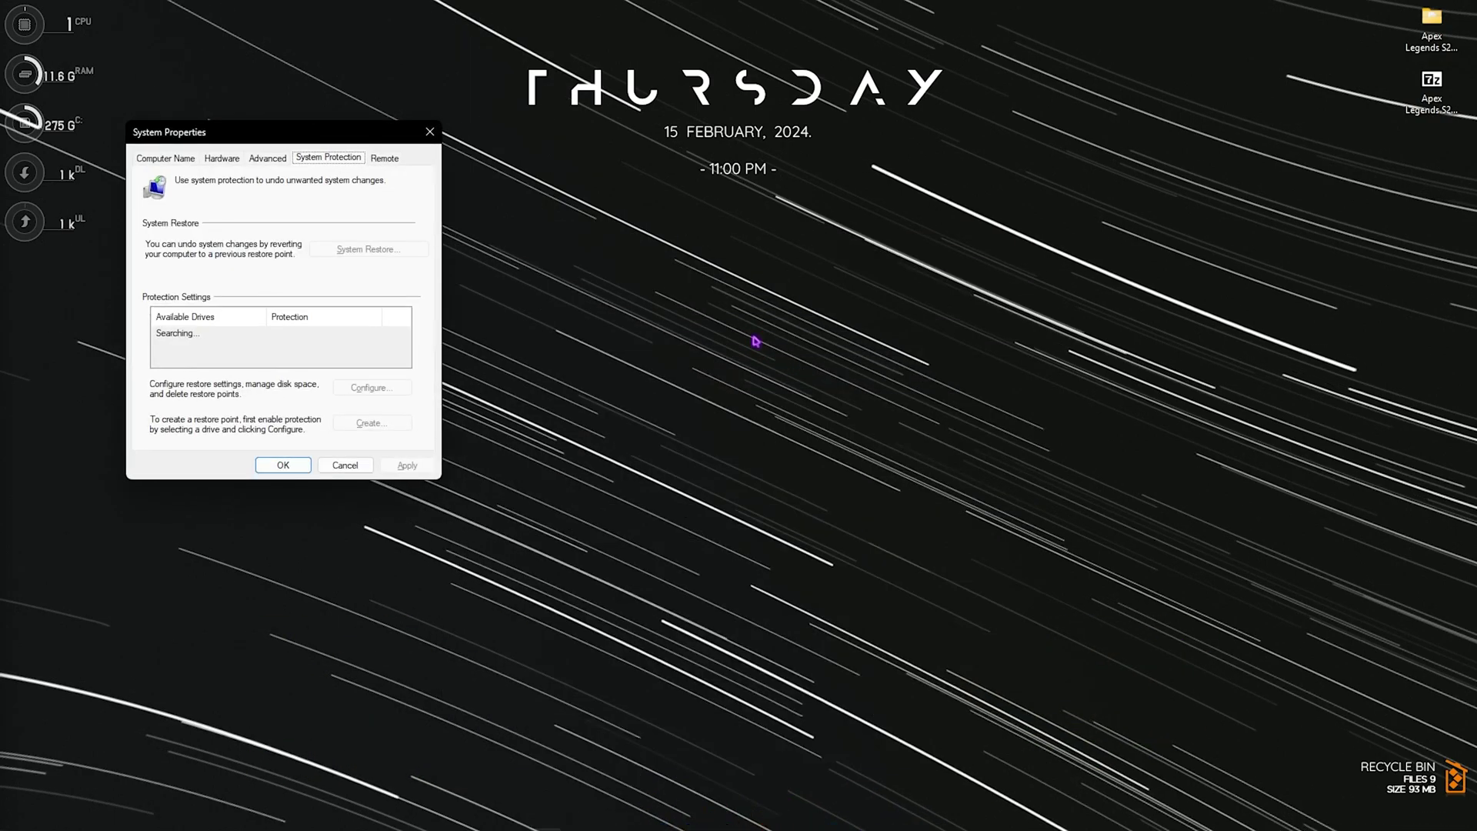
pyautogui.scroll(-1, 350, 558)
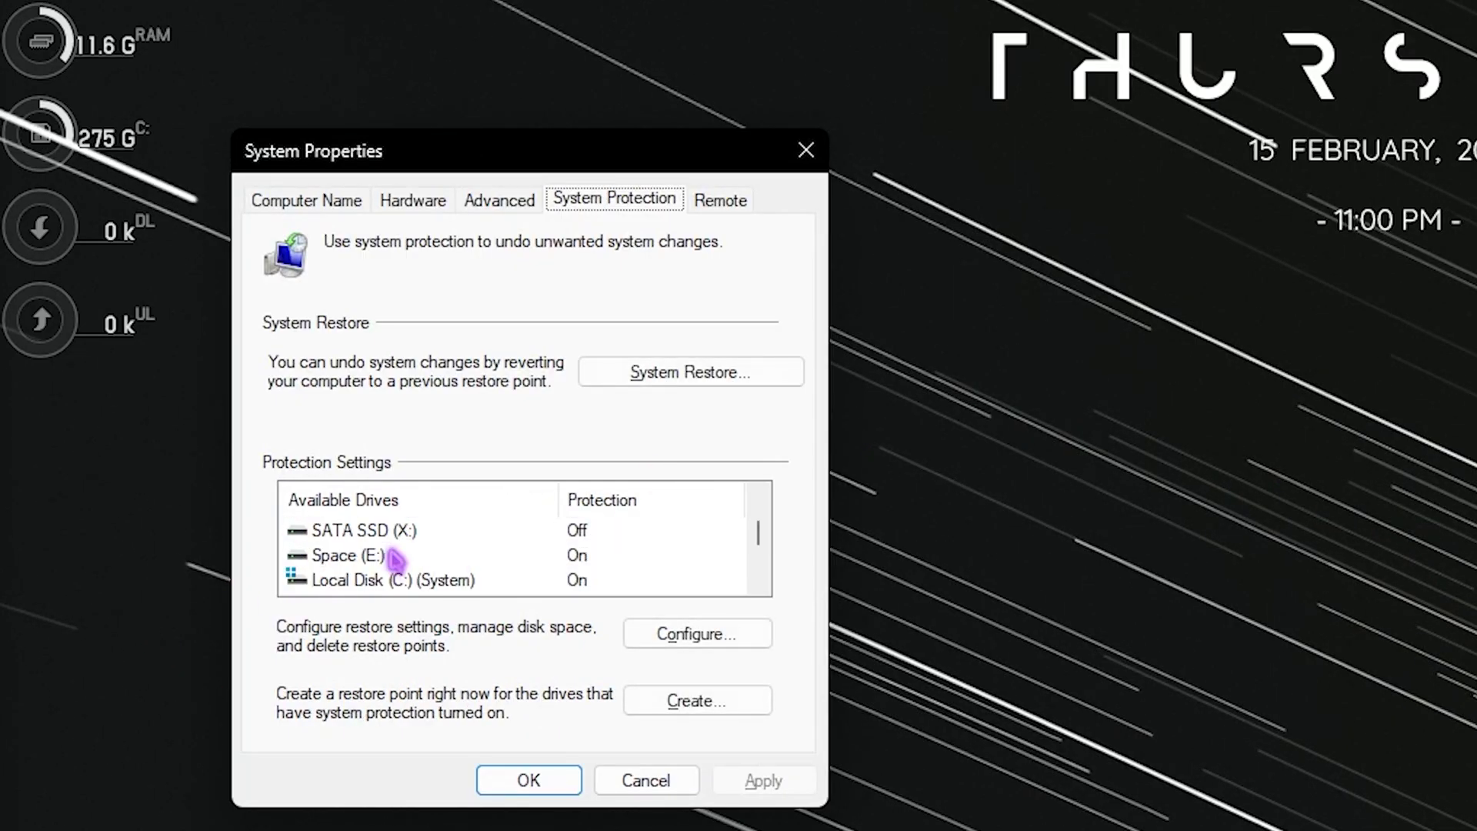
pyautogui.click(362, 578)
pyautogui.click(686, 701)
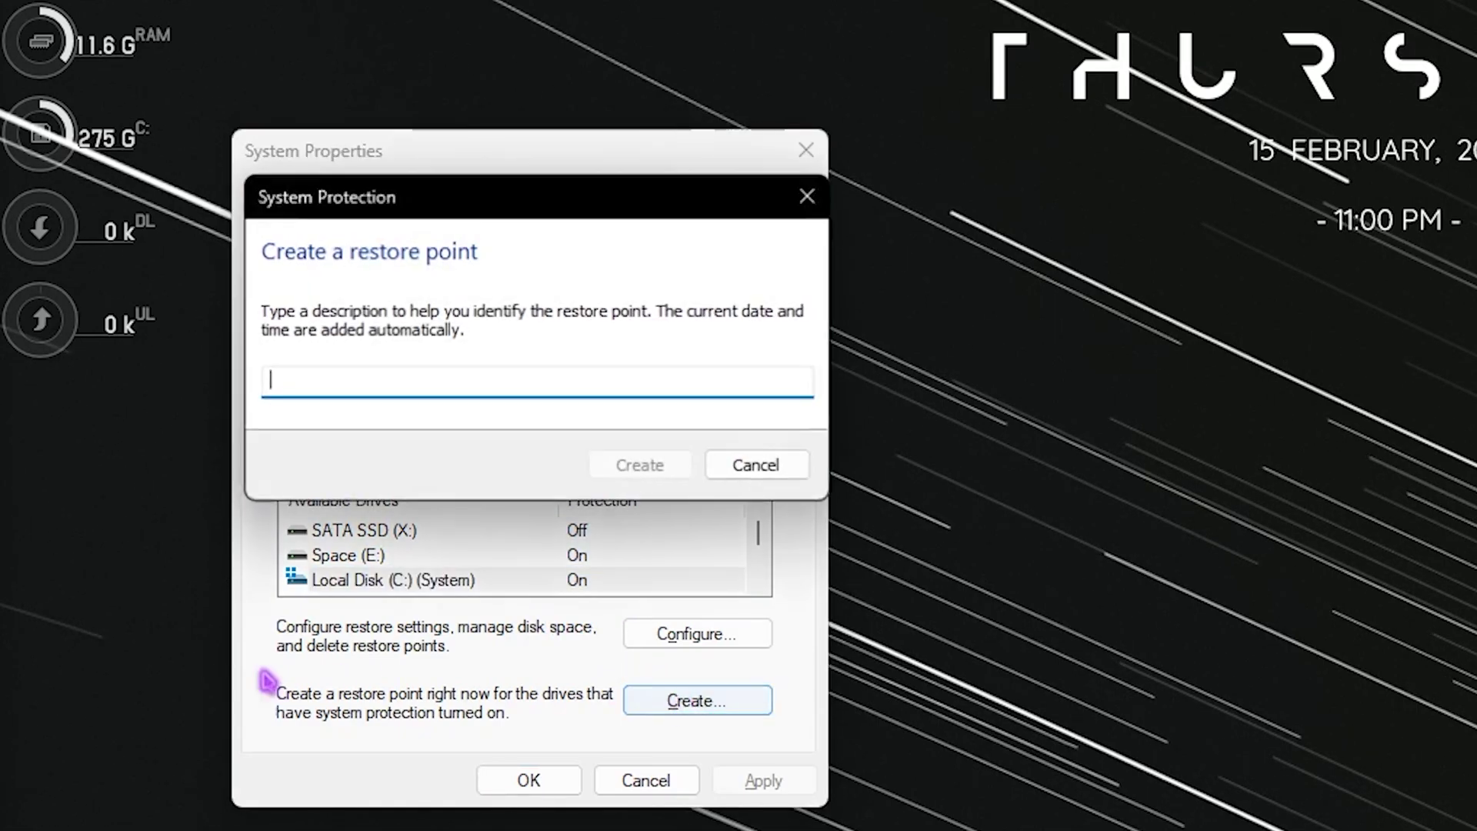
pyautogui.write('Apex')
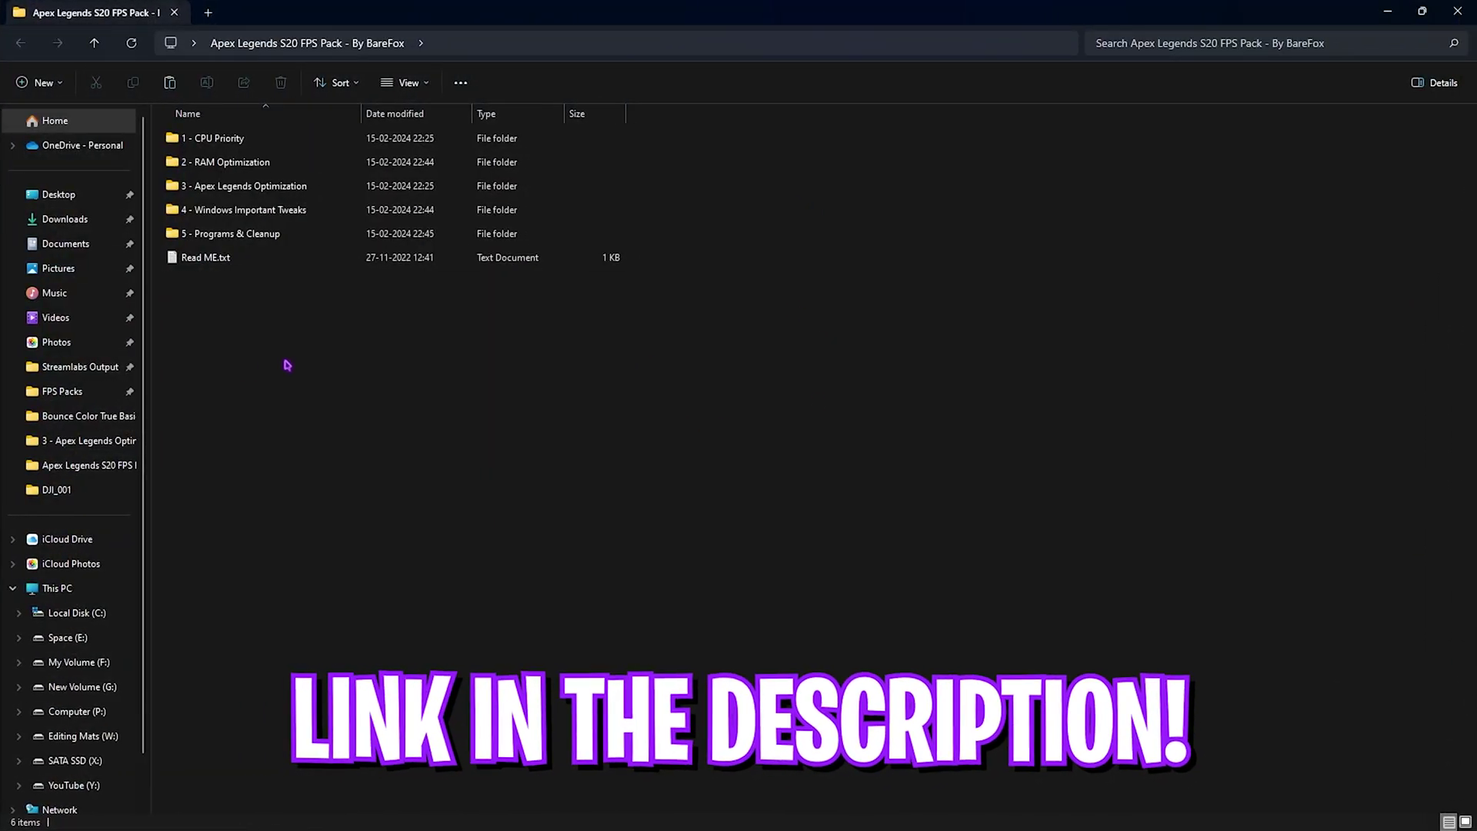
# Step: Go into the 1 - CPU Priority folder and then its AMD subfolder
pyautogui.moveTo(287, 363); pyautogui.dragTo(337, 441)
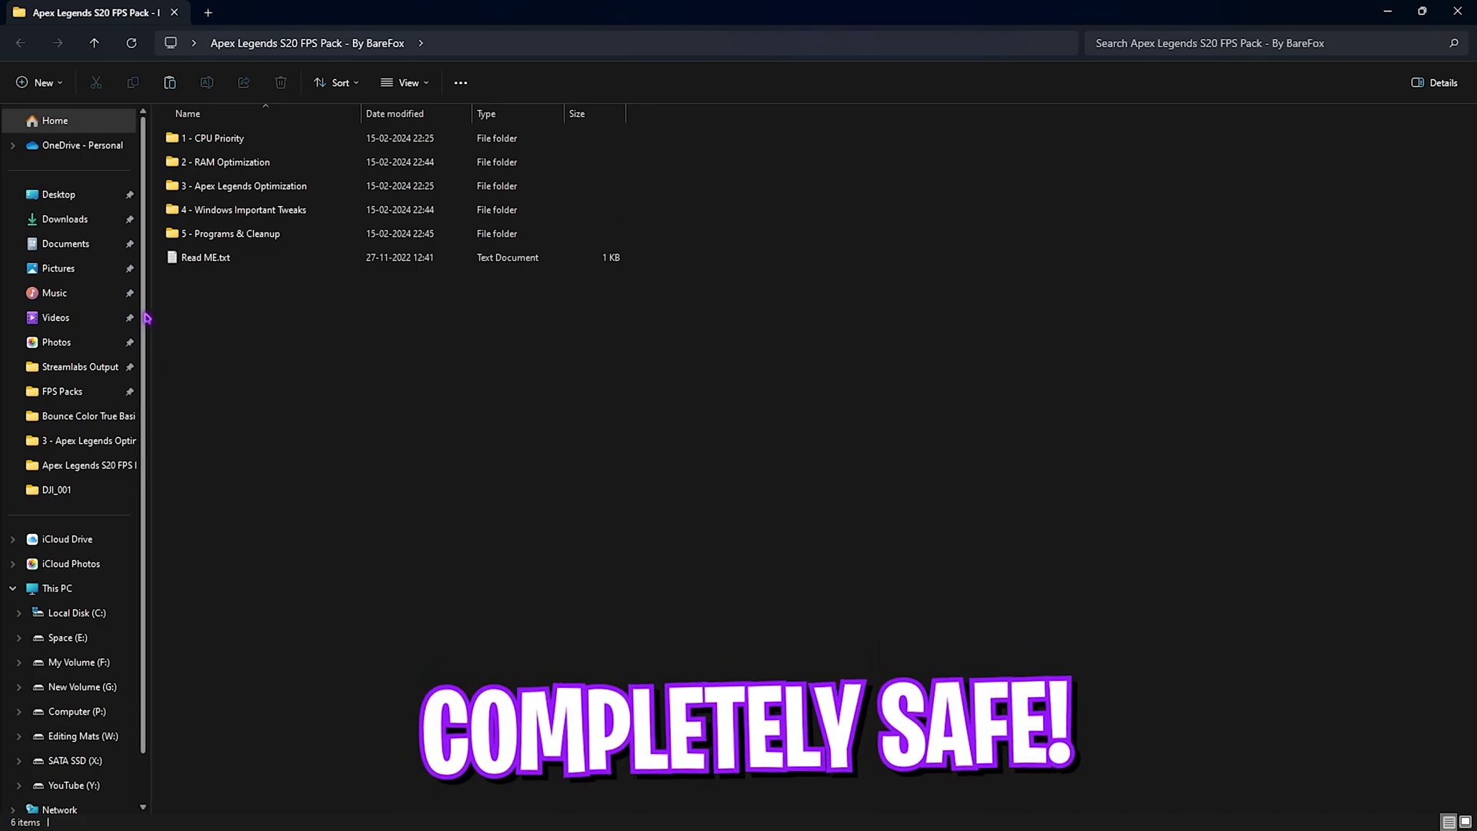
pyautogui.doubleClick(212, 143)
pyautogui.moveTo(260, 223); pyautogui.dragTo(206, 135)
pyautogui.click(267, 325)
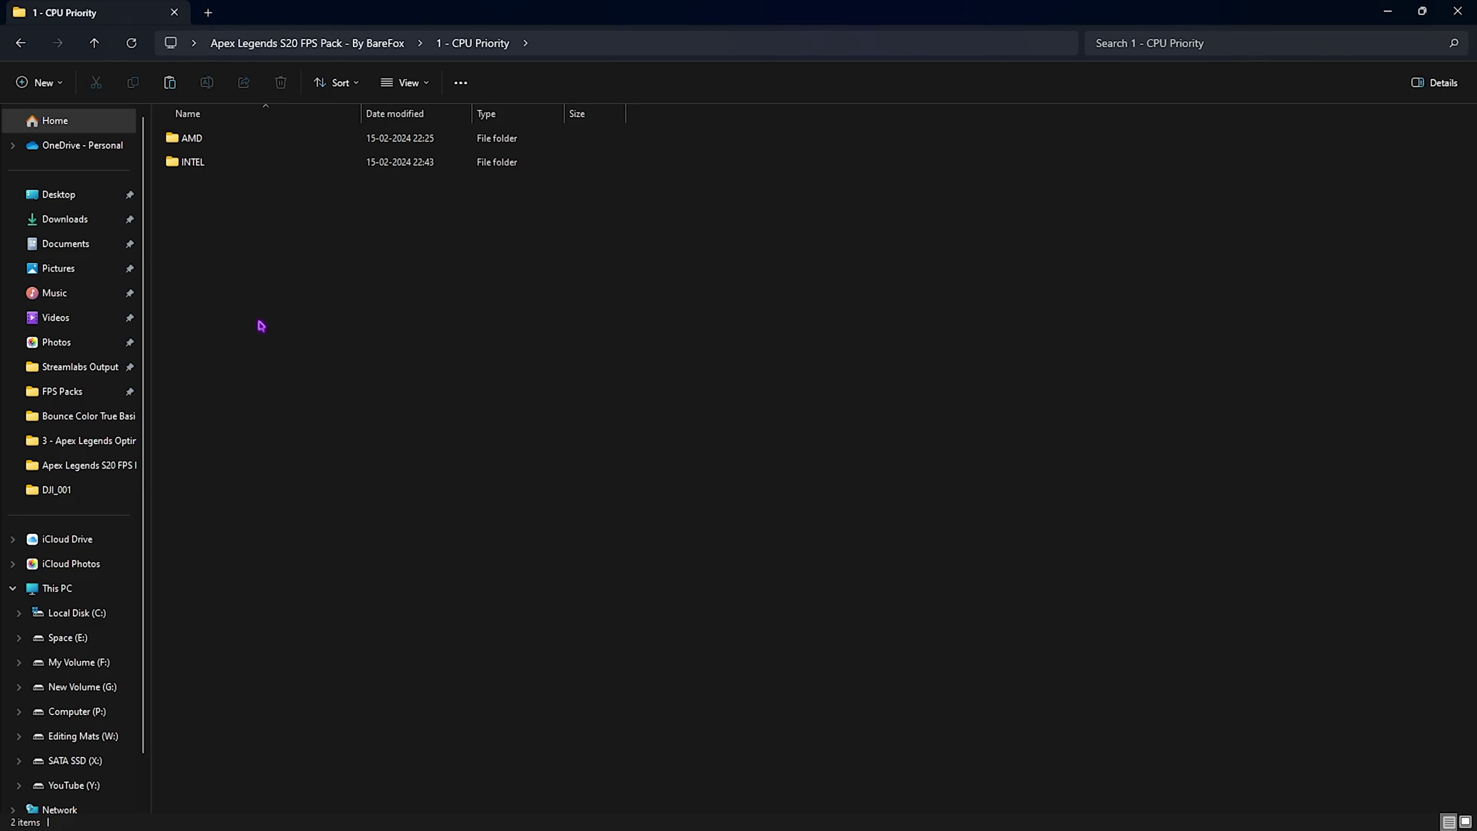
pyautogui.click(202, 141)
pyautogui.doubleClick(231, 143)
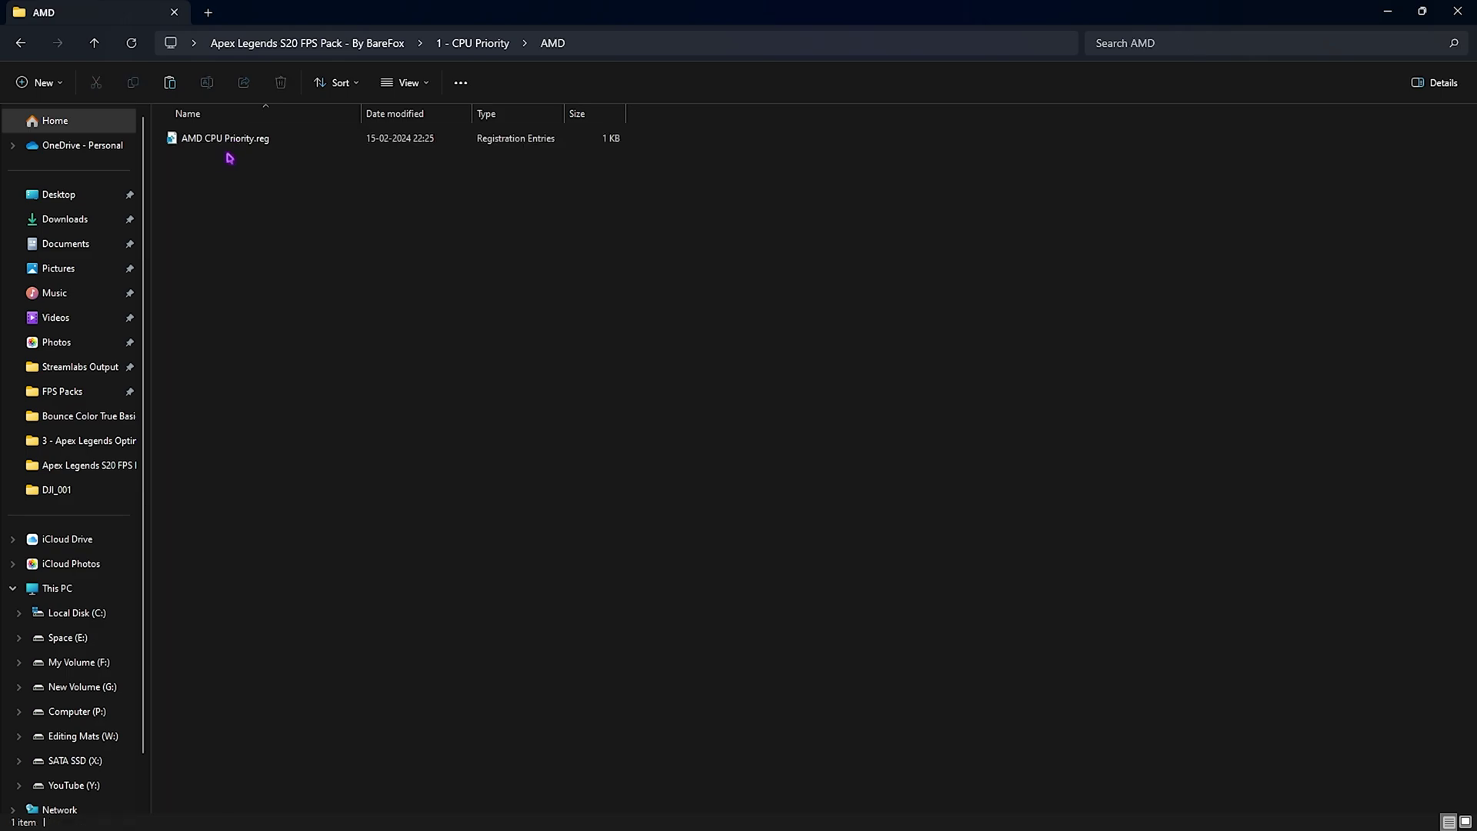
# Step: Browse the 2 - RAM Optimization tweaks, from 32GB Ram.reg to Reset to Default.reg
pyautogui.hotkey('alt', 'Up')
pyautogui.hotkey('alt', 'Up')
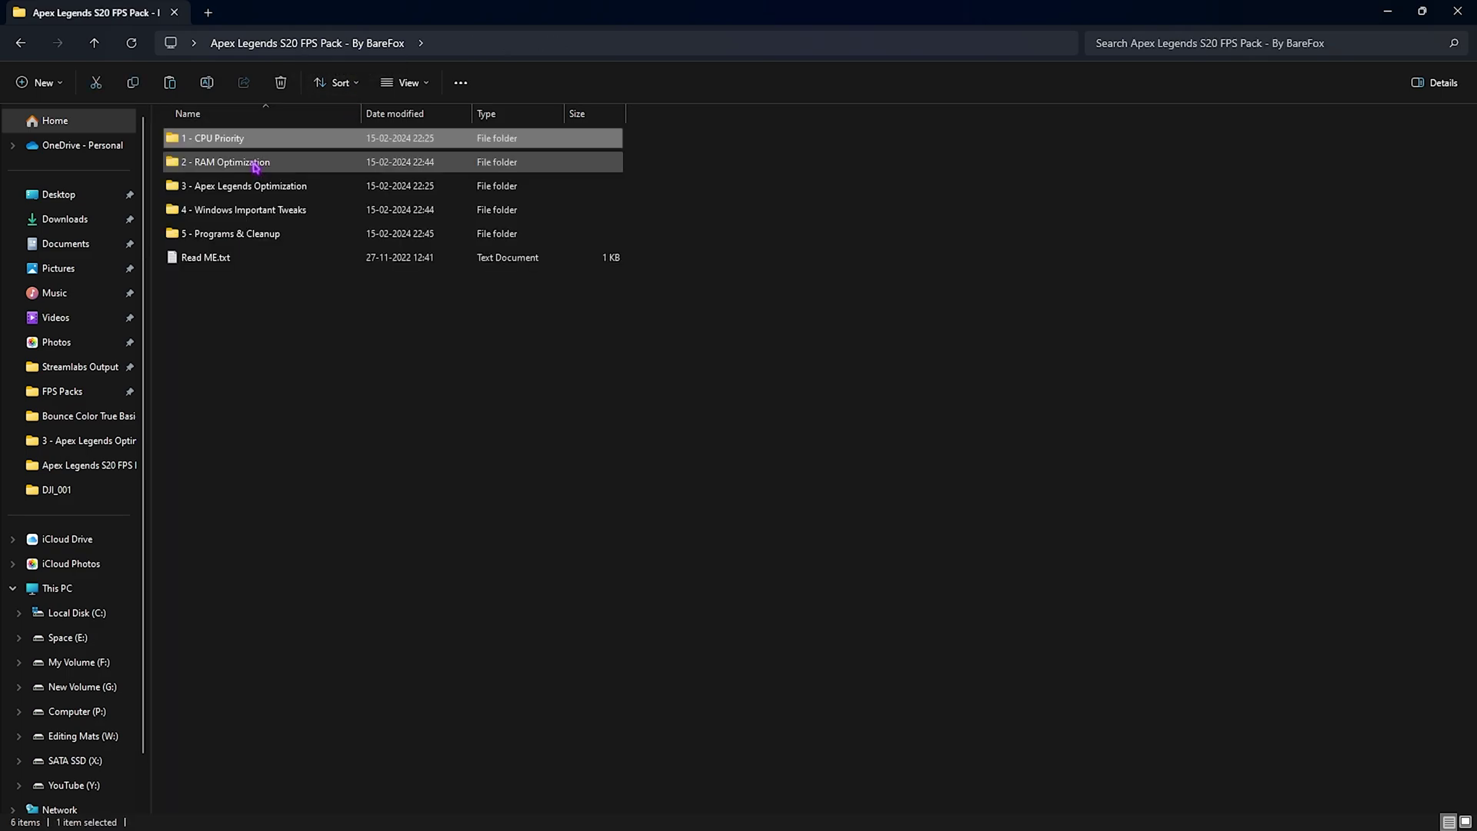
pyautogui.click(231, 159)
pyautogui.doubleClick(231, 160)
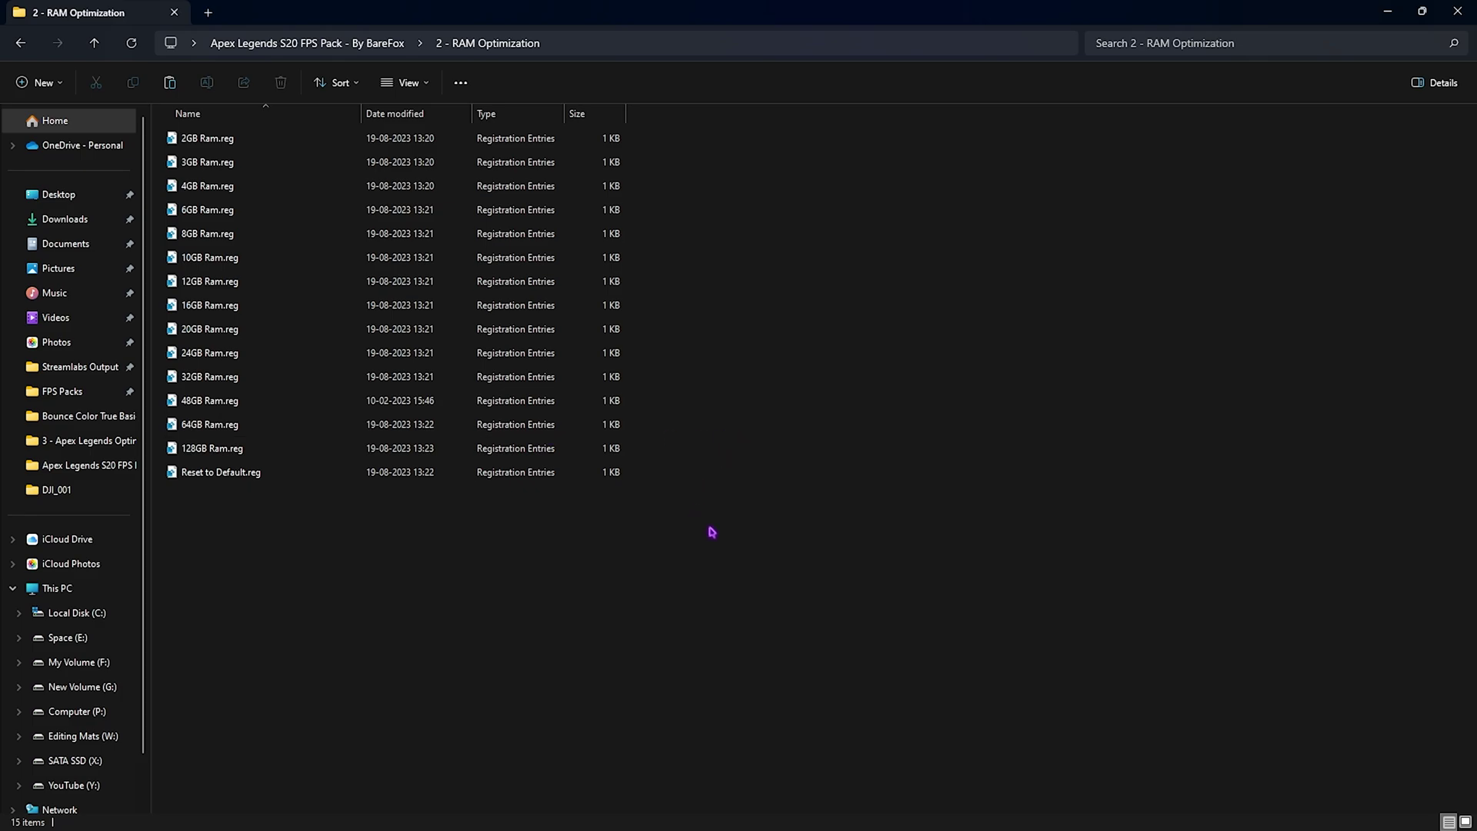
pyautogui.moveTo(709, 527); pyautogui.dragTo(538, 132)
pyautogui.click(850, 361)
pyautogui.click(217, 383)
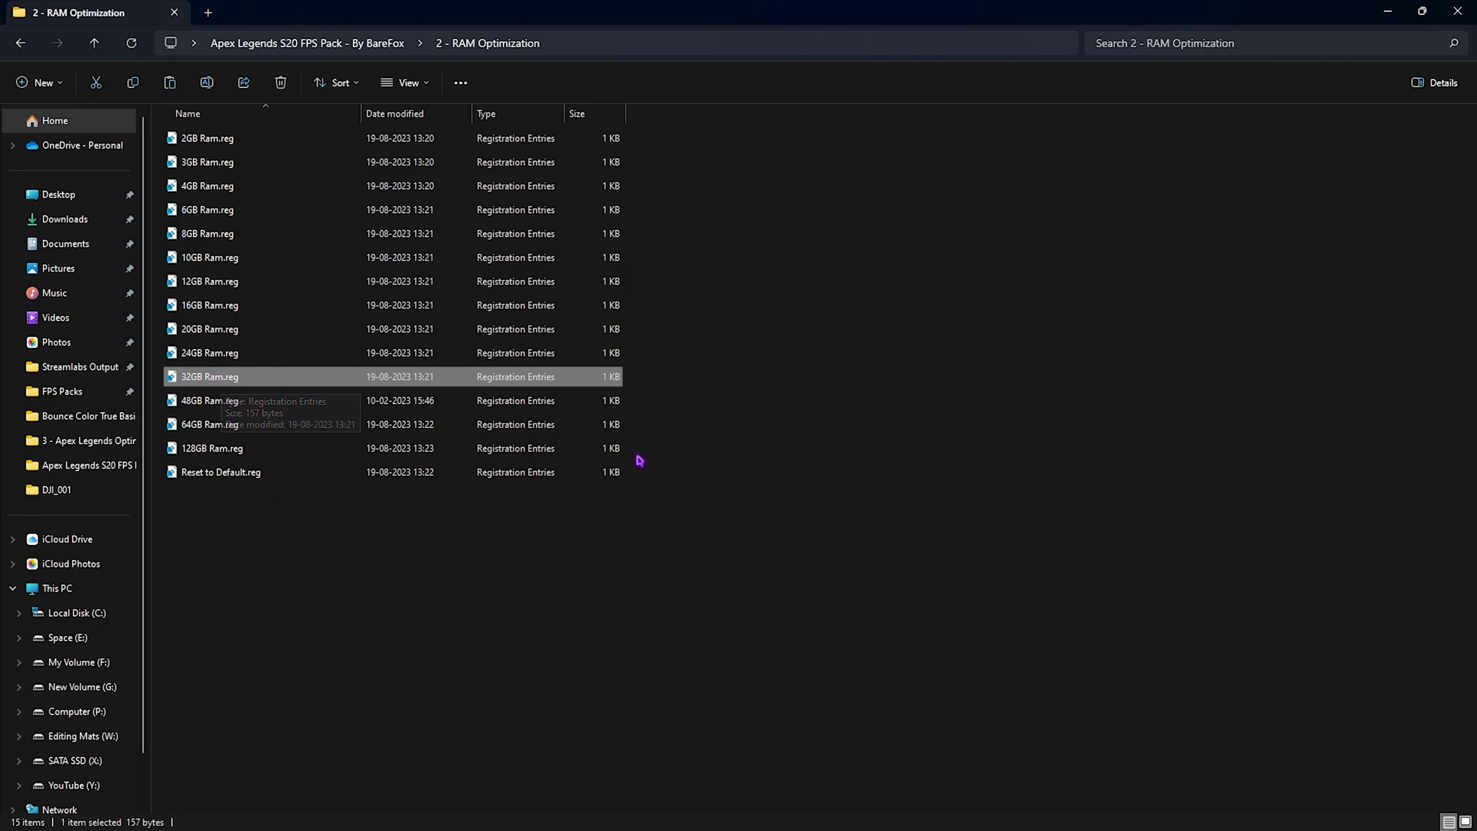
pyautogui.moveTo(736, 460); pyautogui.dragTo(611, 137)
pyautogui.click(762, 298)
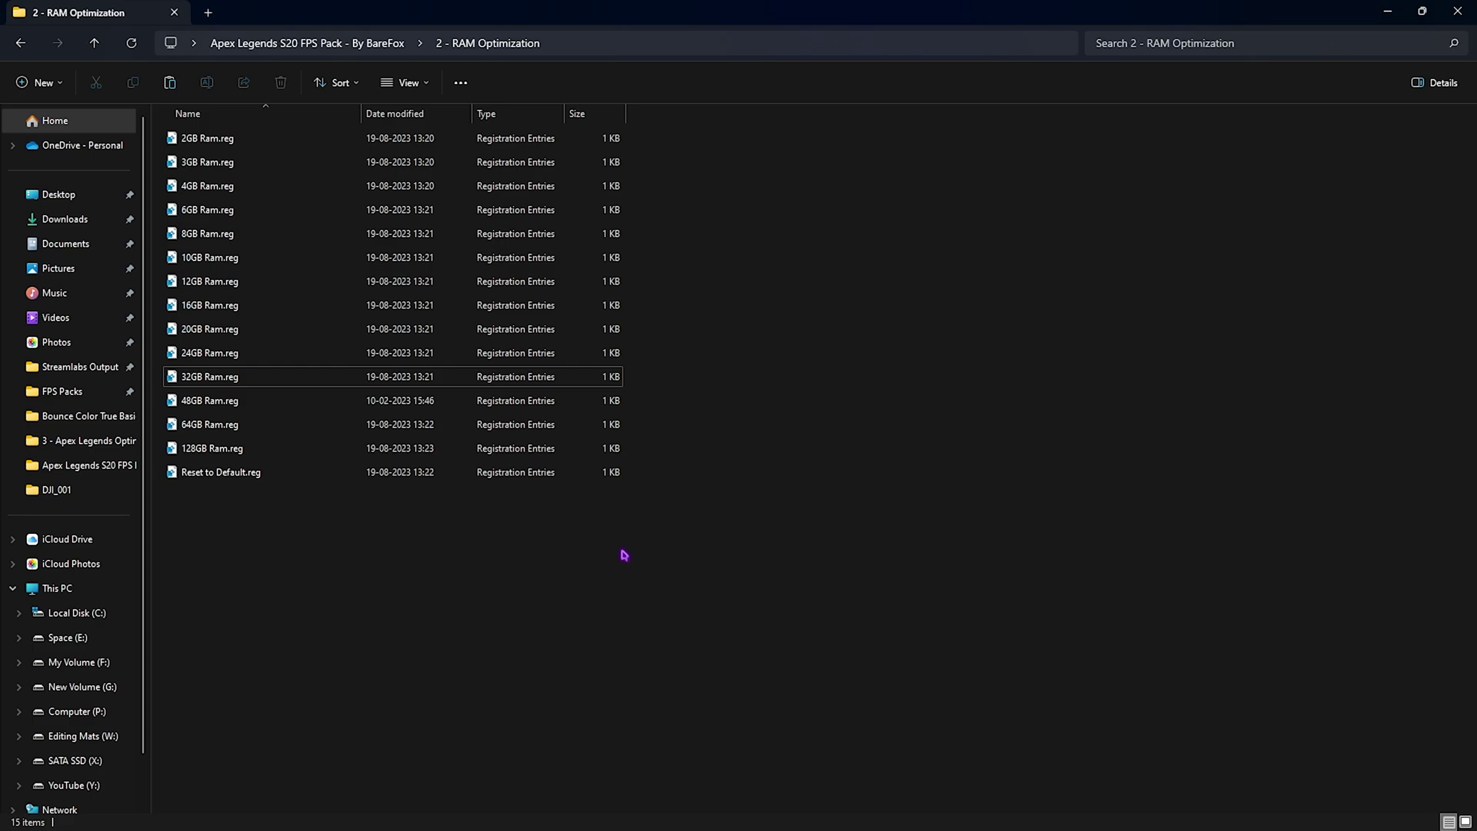
pyautogui.click(207, 472)
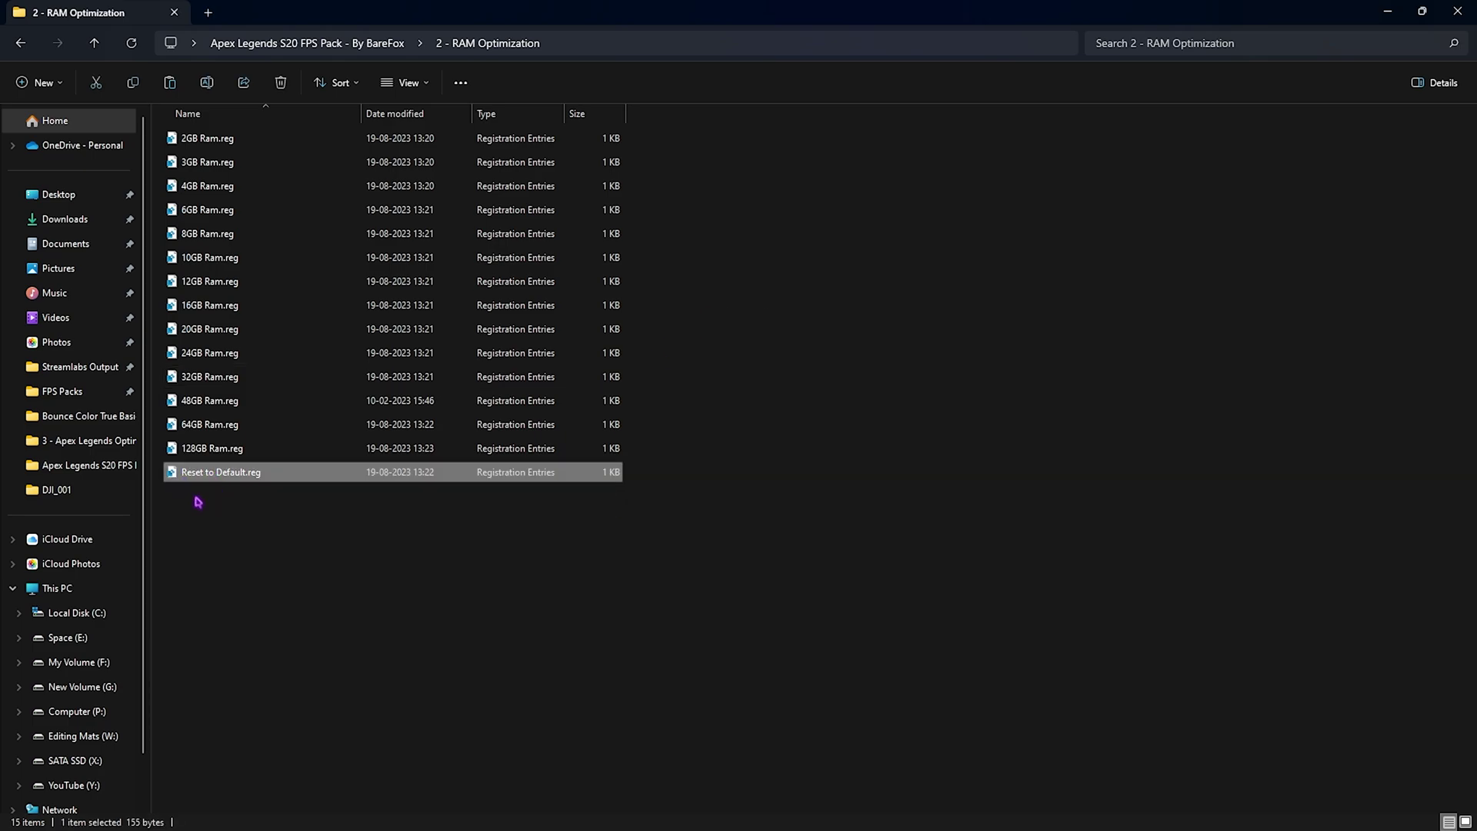
# Step: Open 3 - Apex Legends Optimization and look over its two .reg tweak files
pyautogui.click(333, 43)
pyautogui.doubleClick(224, 188)
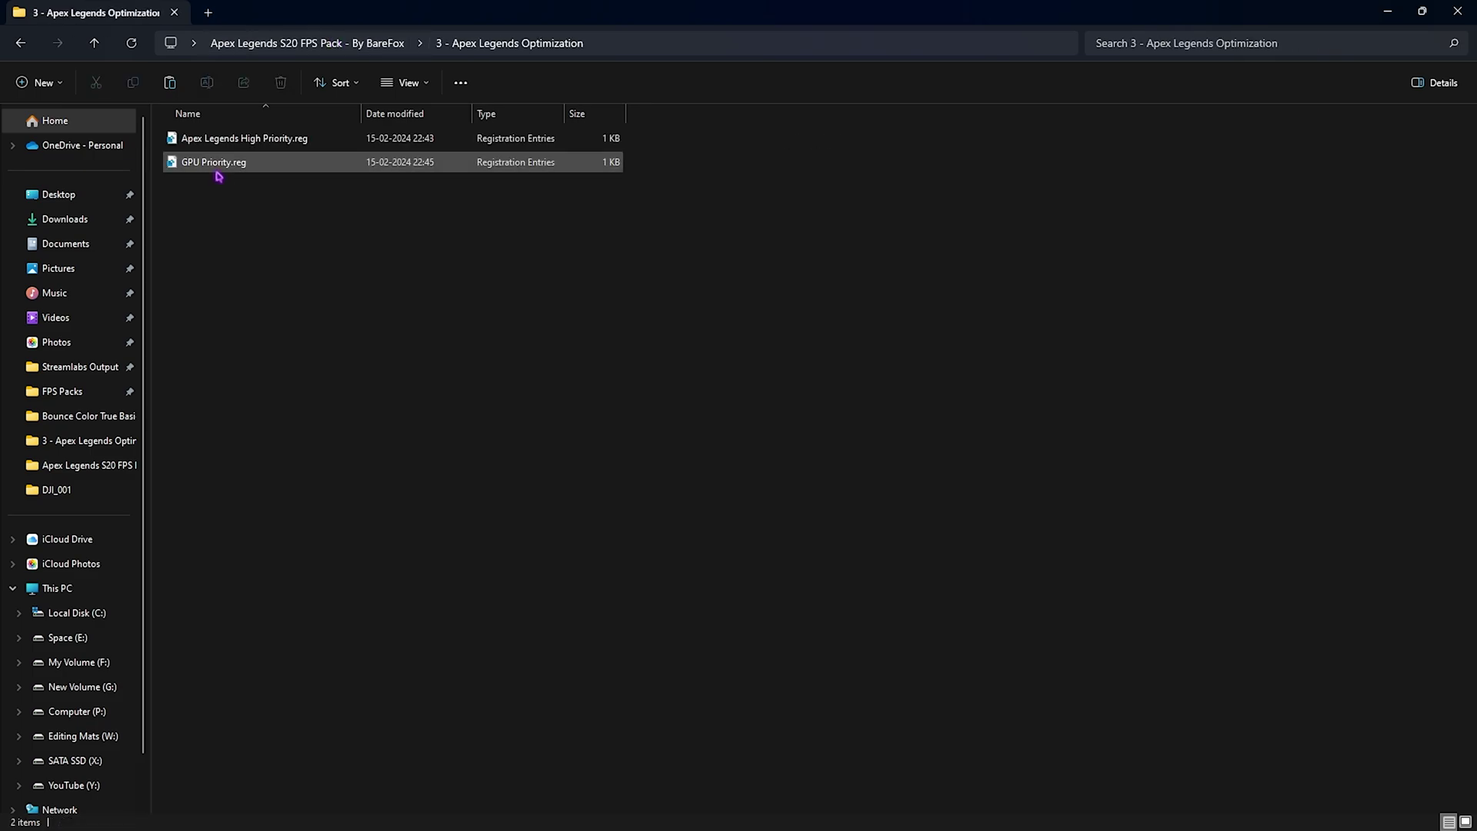
pyautogui.moveTo(295, 226); pyautogui.dragTo(231, 137)
pyautogui.click(350, 320)
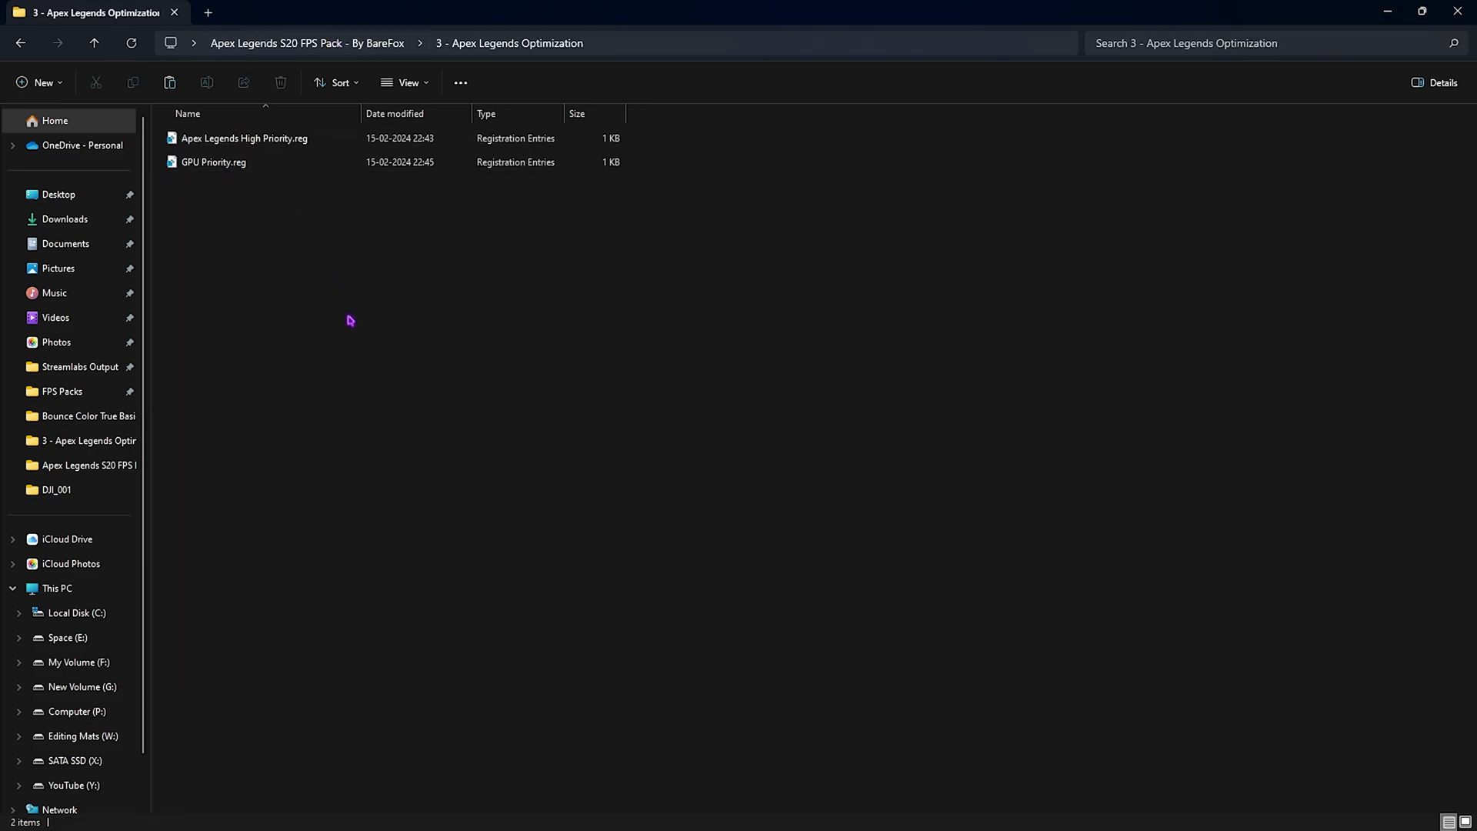
pyautogui.moveTo(270, 247); pyautogui.dragTo(229, 139)
pyautogui.click(303, 247)
# Step: Review the seven .reg files in 4 - Windows Important Tweaks, like Disable Background Apps.reg
pyautogui.hotkey('alt', 'Left')
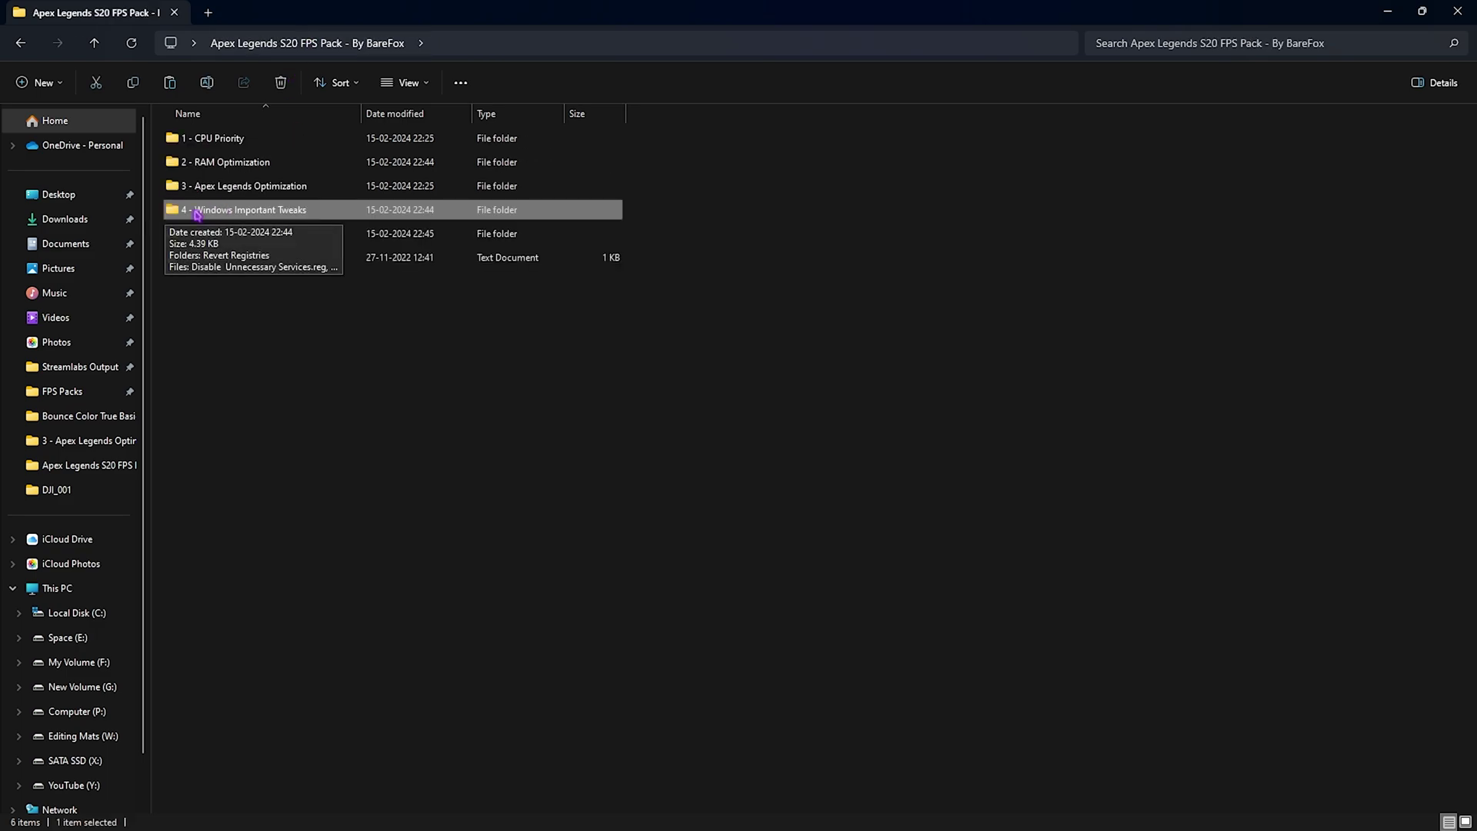
pyautogui.doubleClick(261, 215)
pyautogui.moveTo(307, 392); pyautogui.dragTo(235, 158)
pyautogui.click(516, 504)
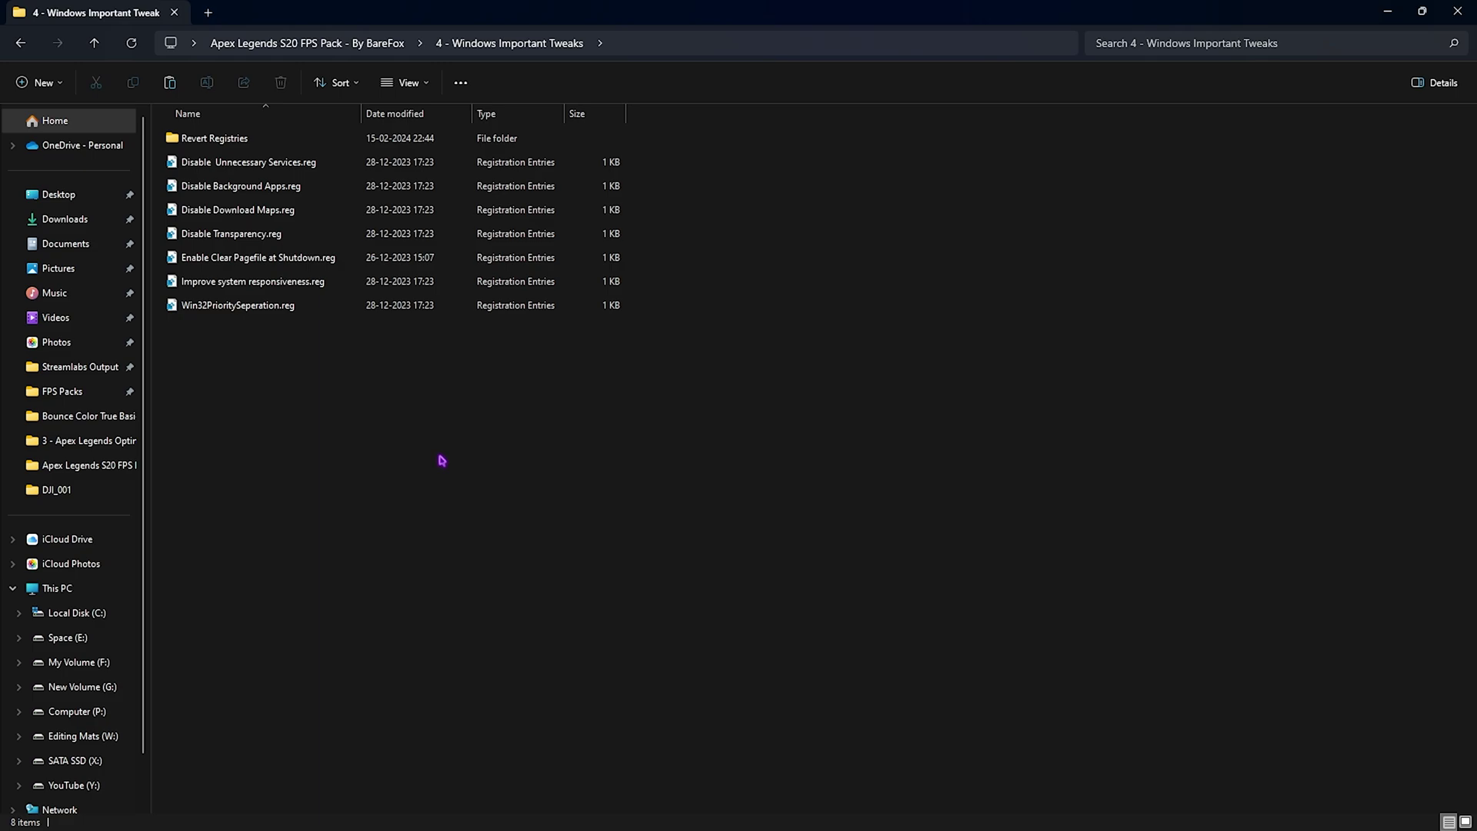
pyautogui.click(233, 164)
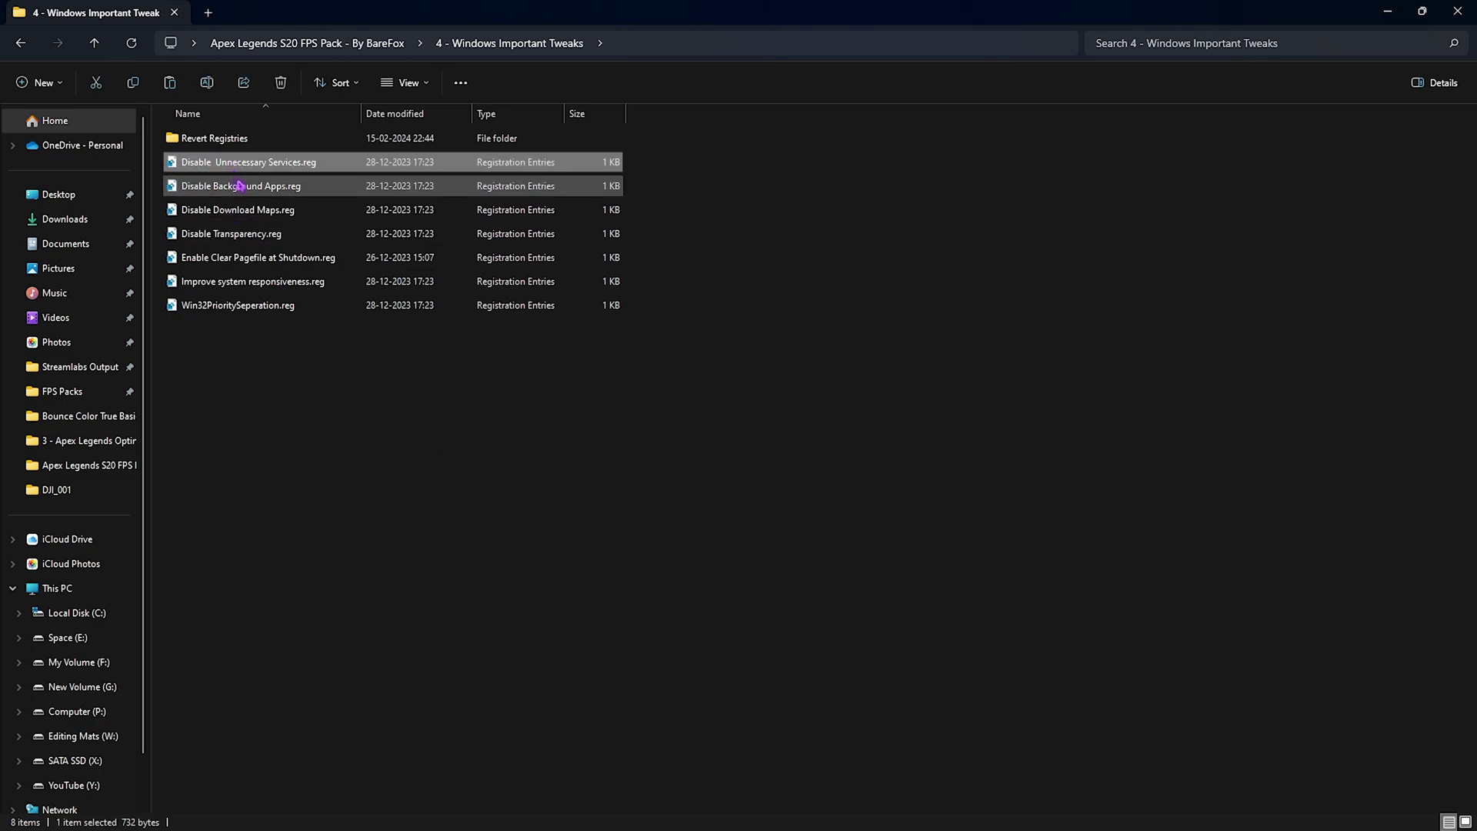
pyautogui.click(239, 185)
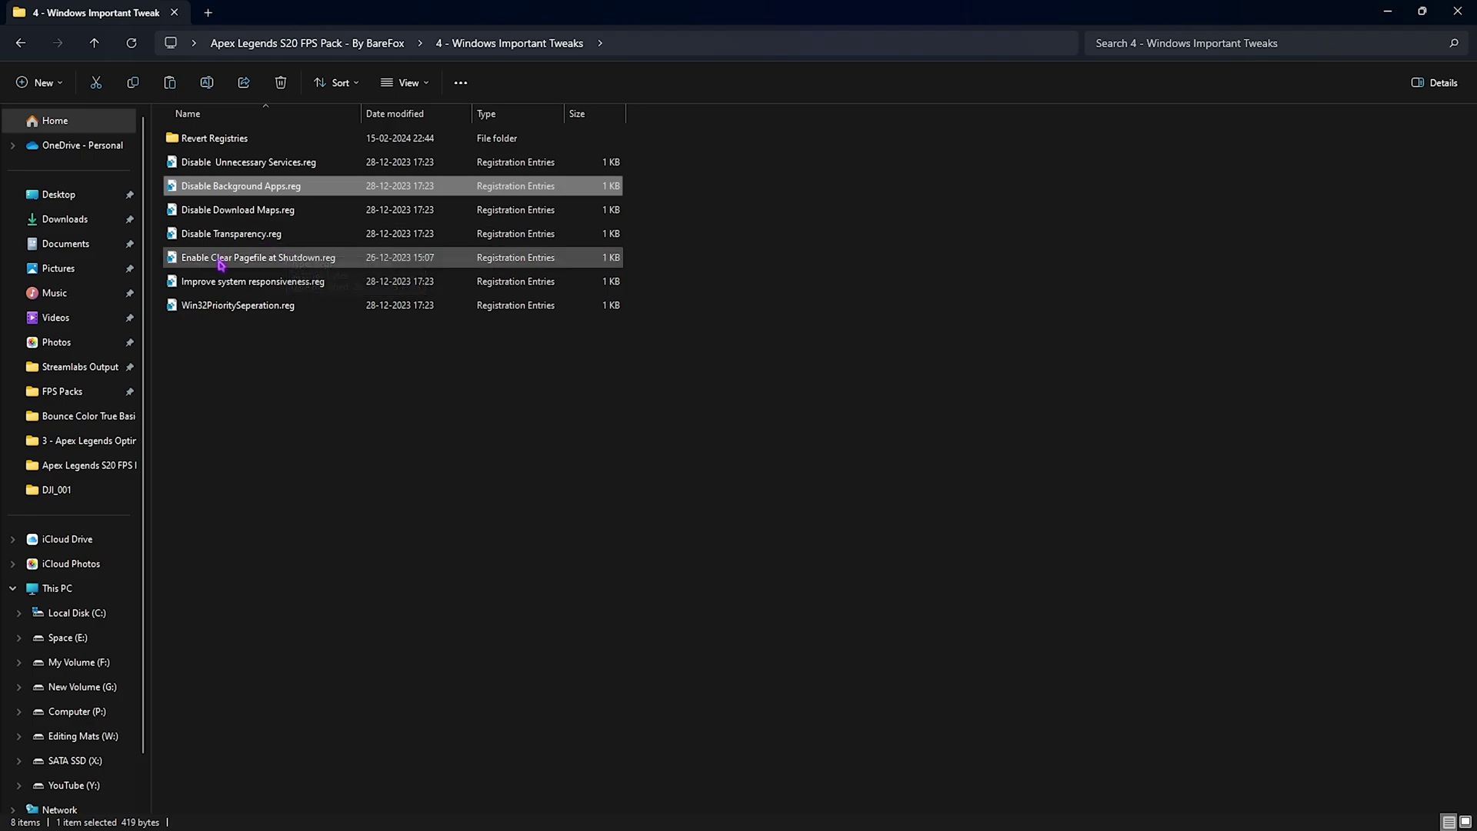
pyautogui.moveTo(240, 356); pyautogui.dragTo(235, 159)
pyautogui.click(379, 506)
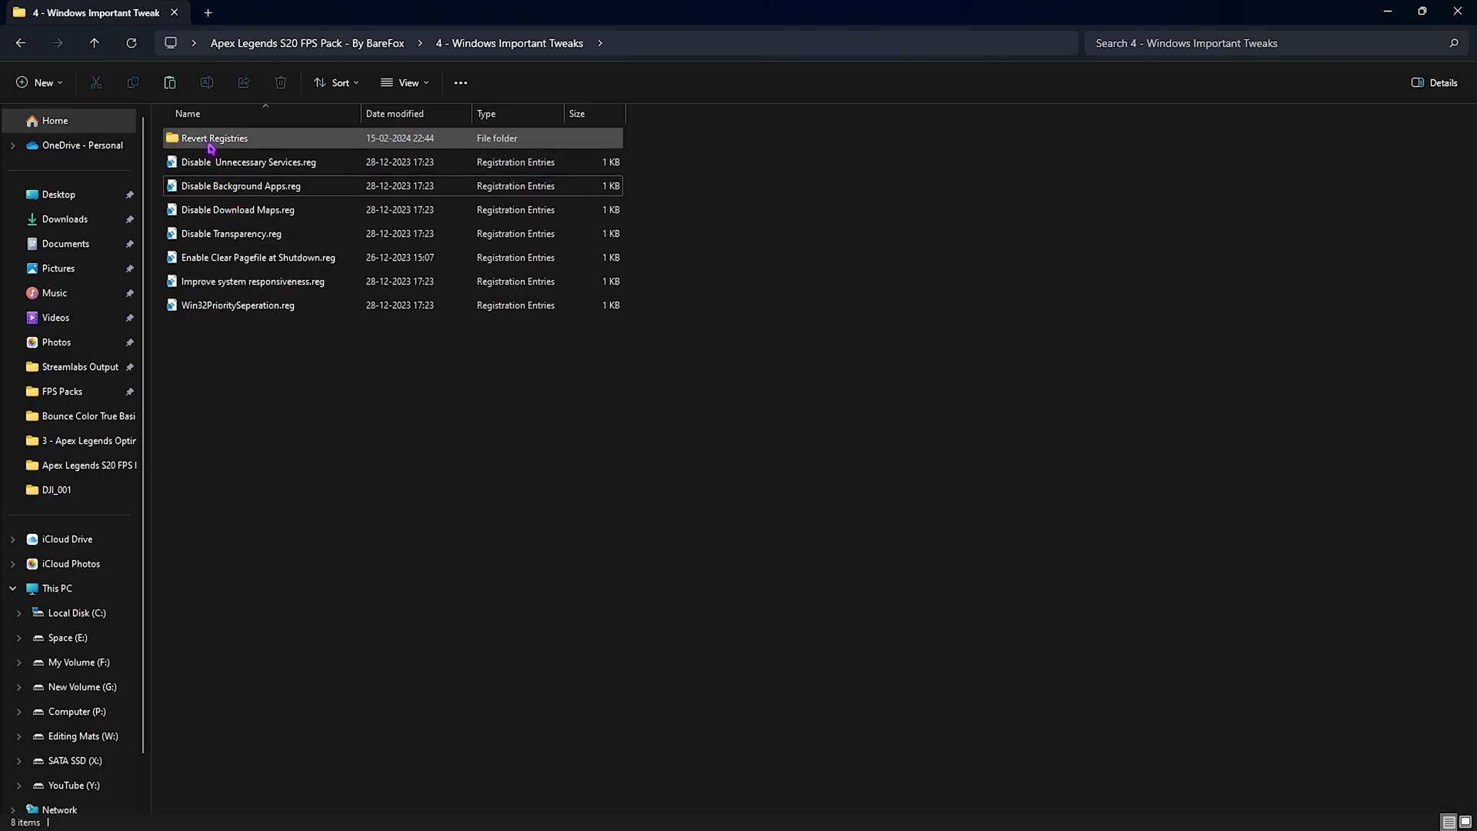
# Step: Open the Revert Registries subfolder and look over its four revert files
pyautogui.doubleClick(316, 140)
pyautogui.moveTo(360, 323); pyautogui.dragTo(260, 135)
pyautogui.click(353, 309)
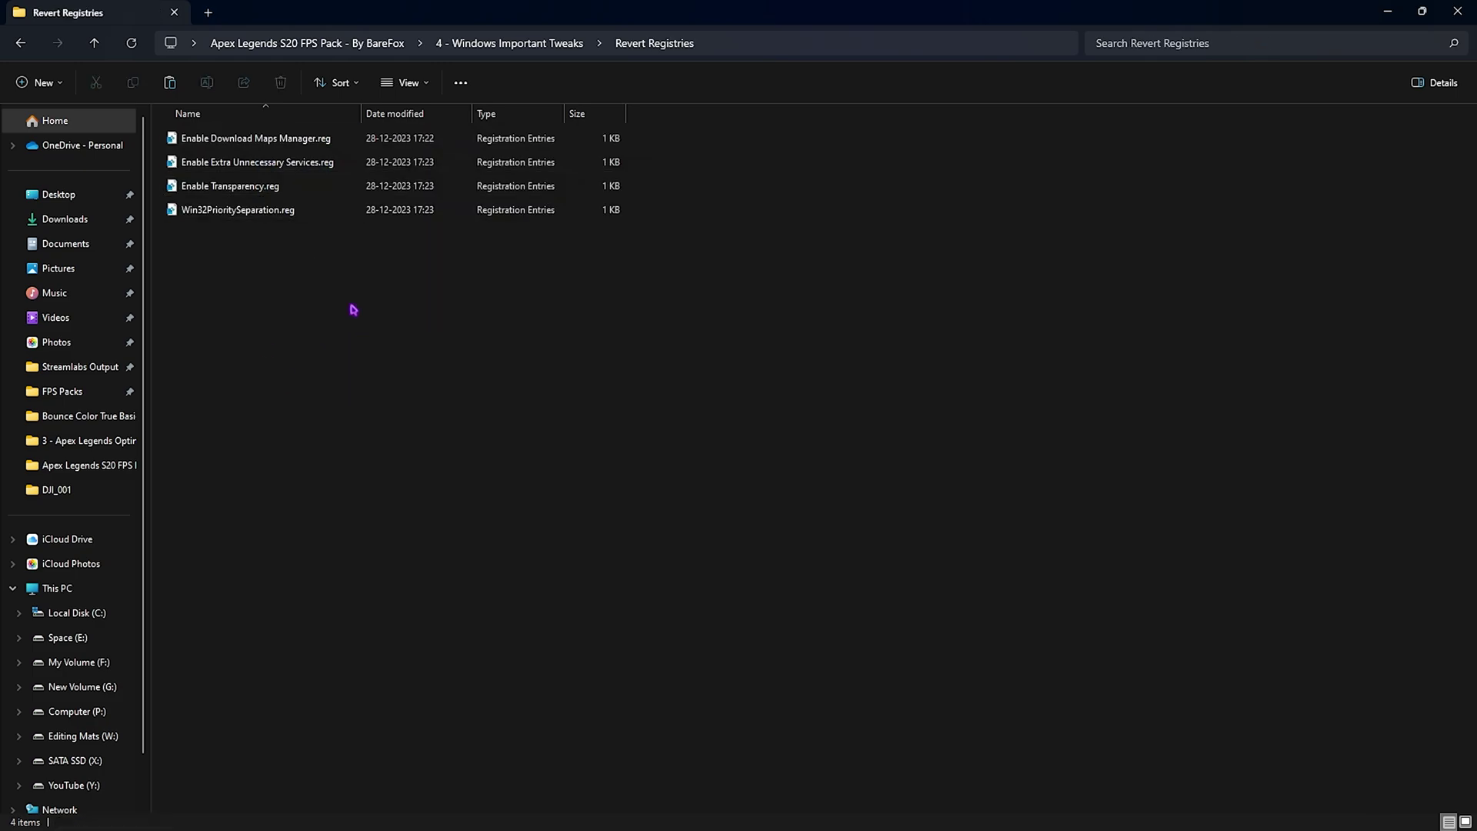
# Step: Run Clean Temporary Files.bat from 5 - Programs & Cleanup as administrator
pyautogui.click(308, 43)
pyautogui.doubleClick(260, 235)
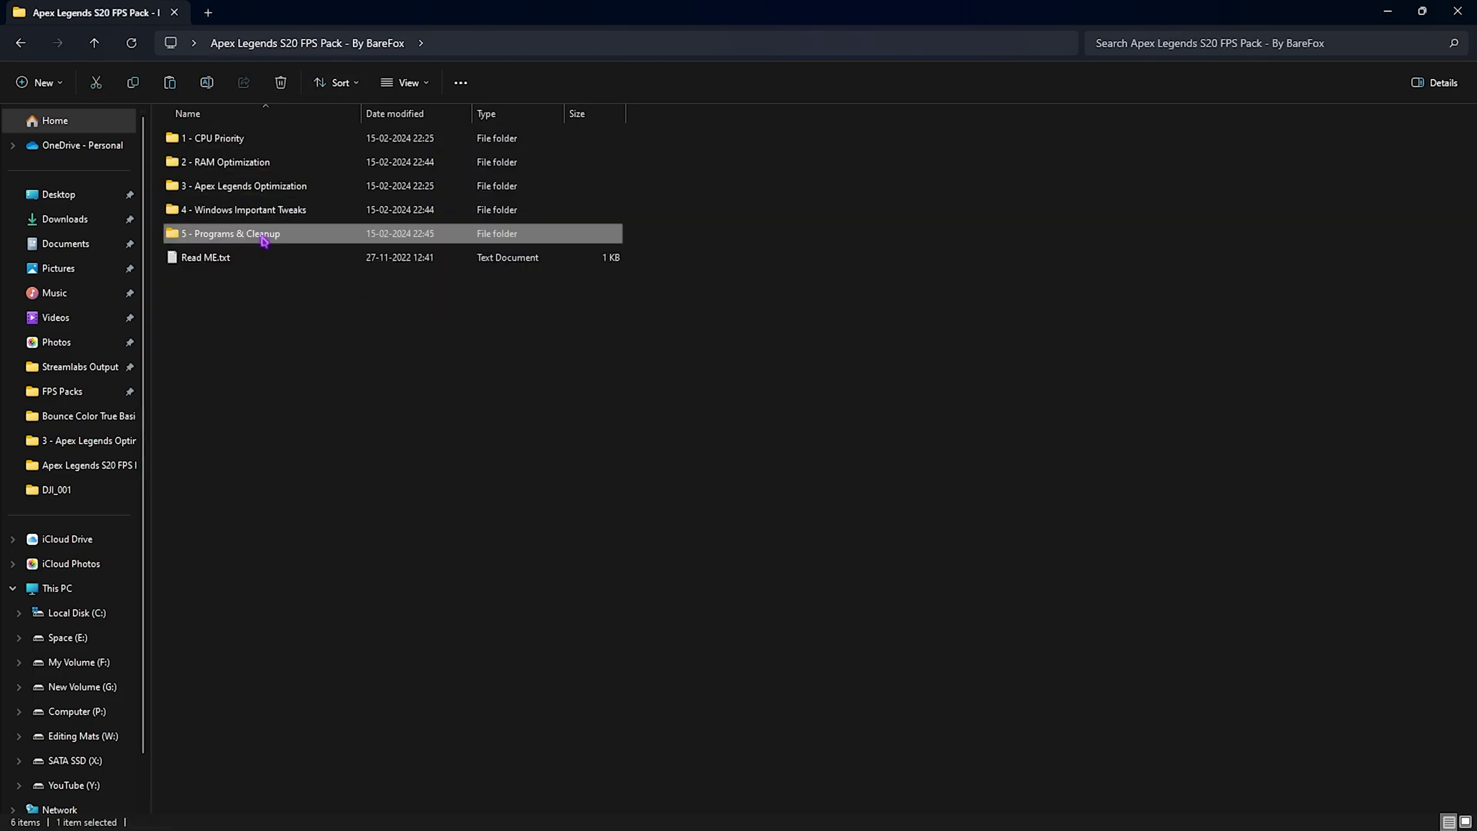
pyautogui.click(200, 142)
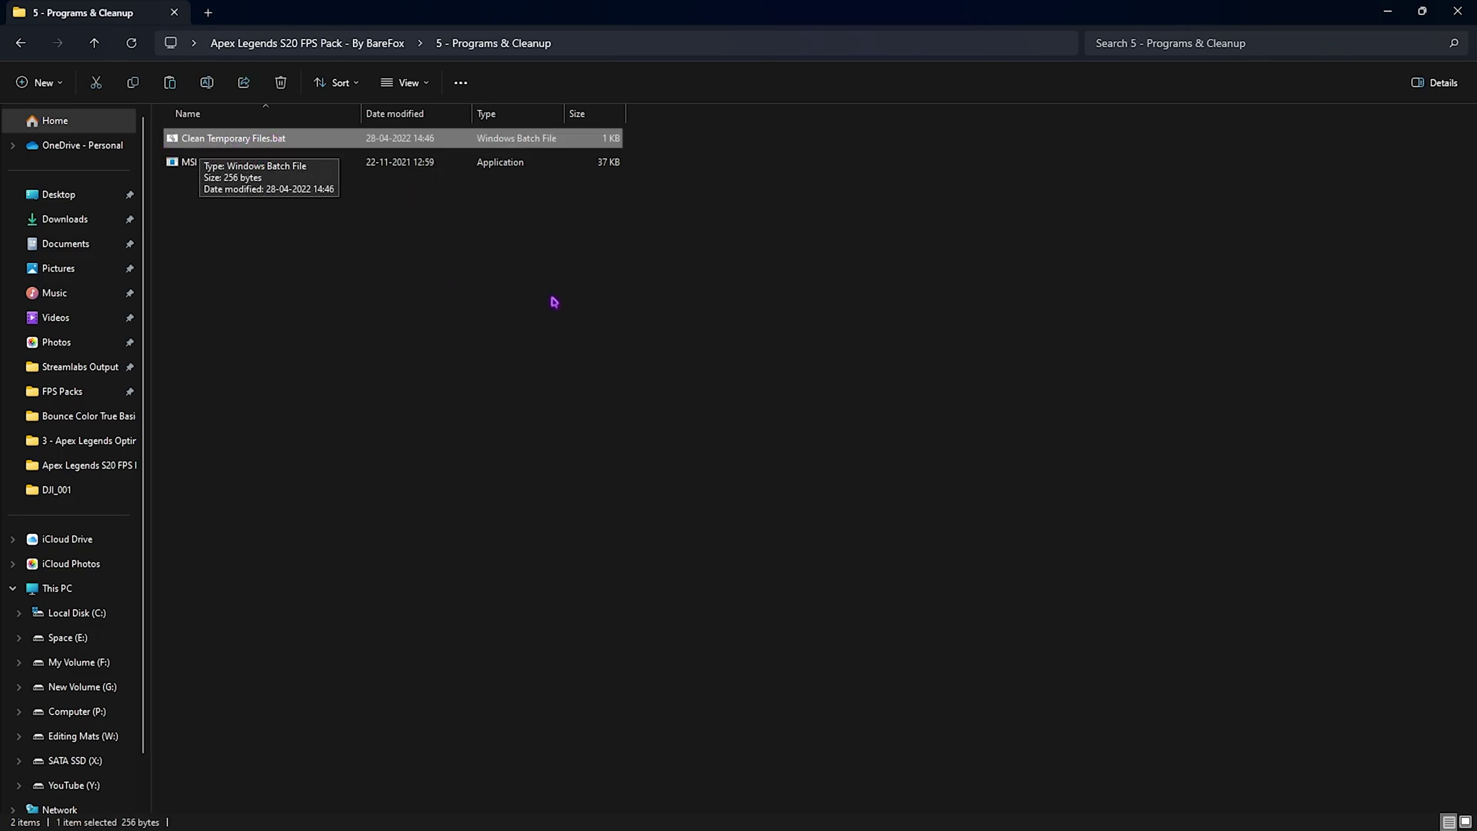
pyautogui.rightClick(334, 138)
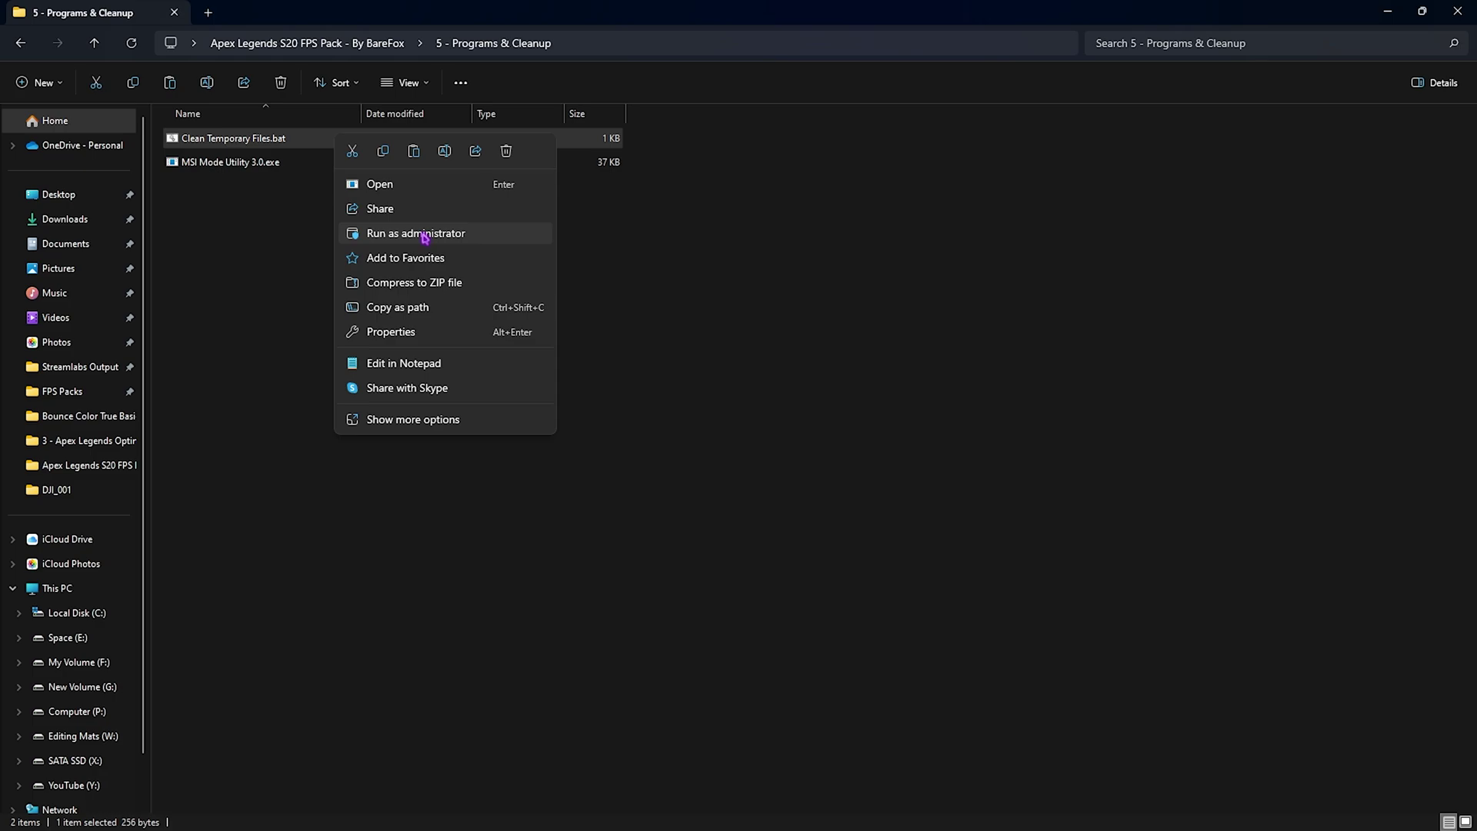
pyautogui.click(416, 234)
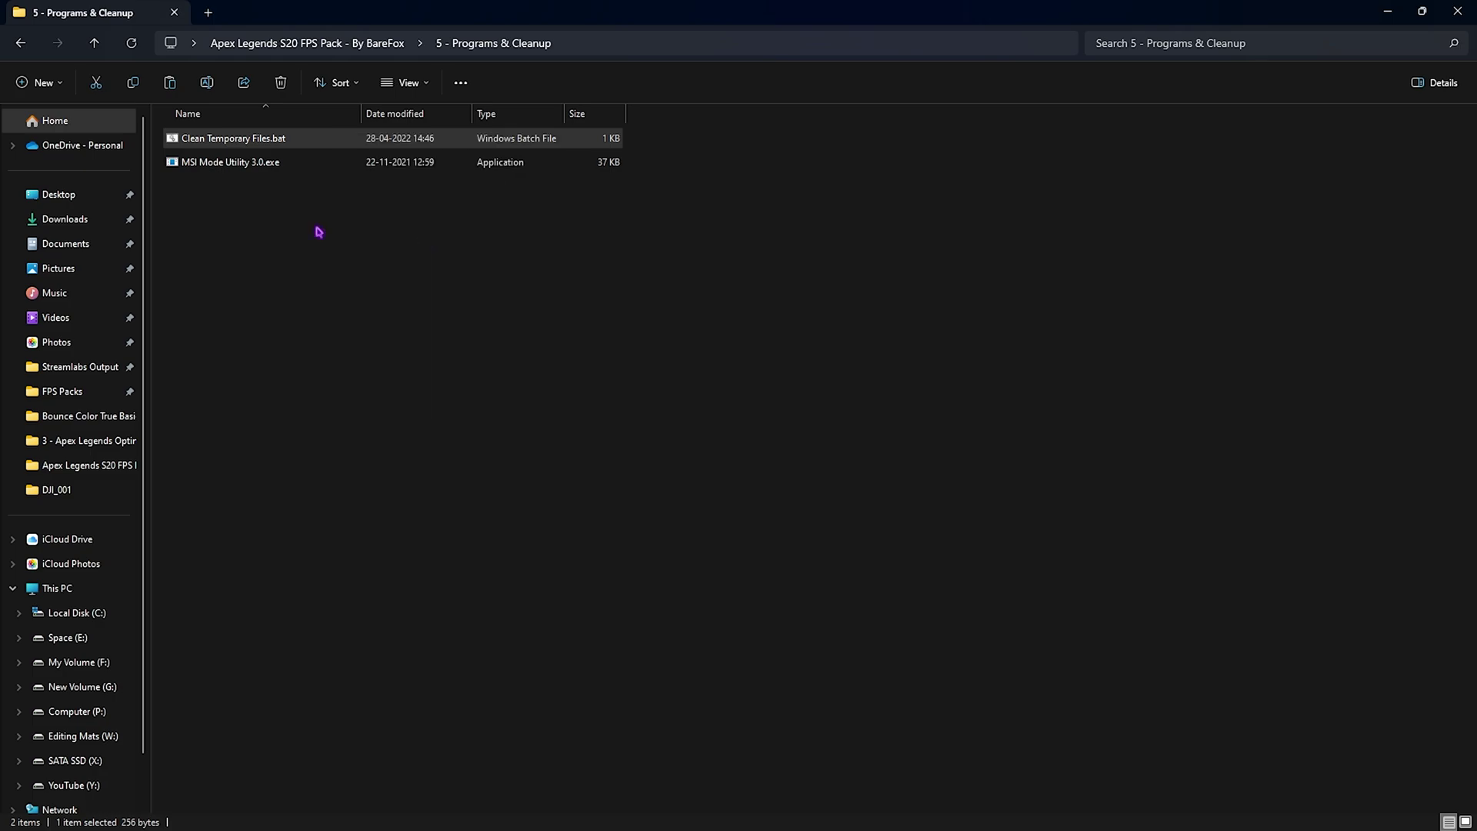
# Step: Launch MSI Mode Utility 3.0.exe as administrator
pyautogui.click(209, 163)
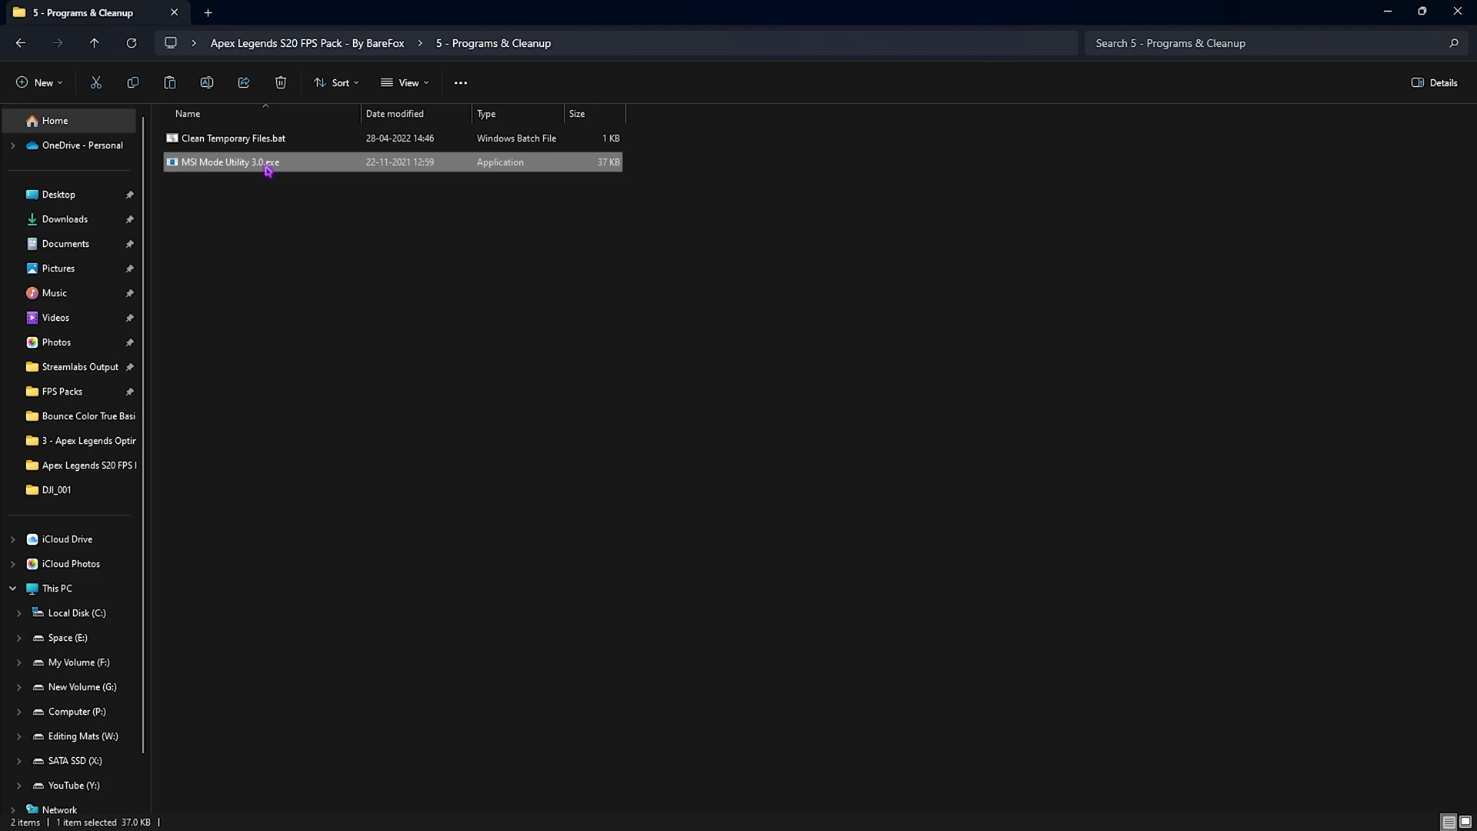
pyautogui.rightClick(268, 169)
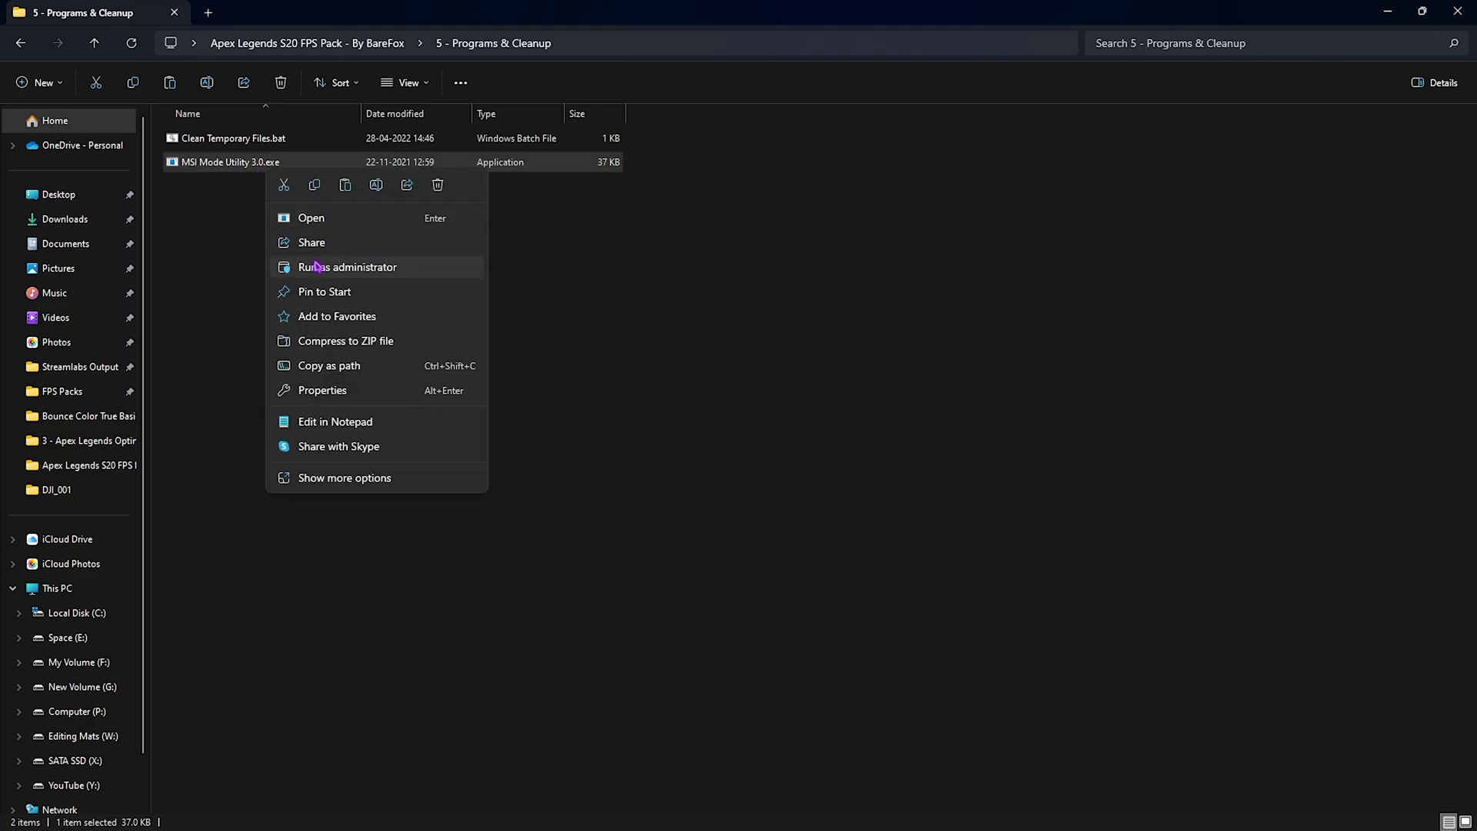
pyautogui.click(316, 266)
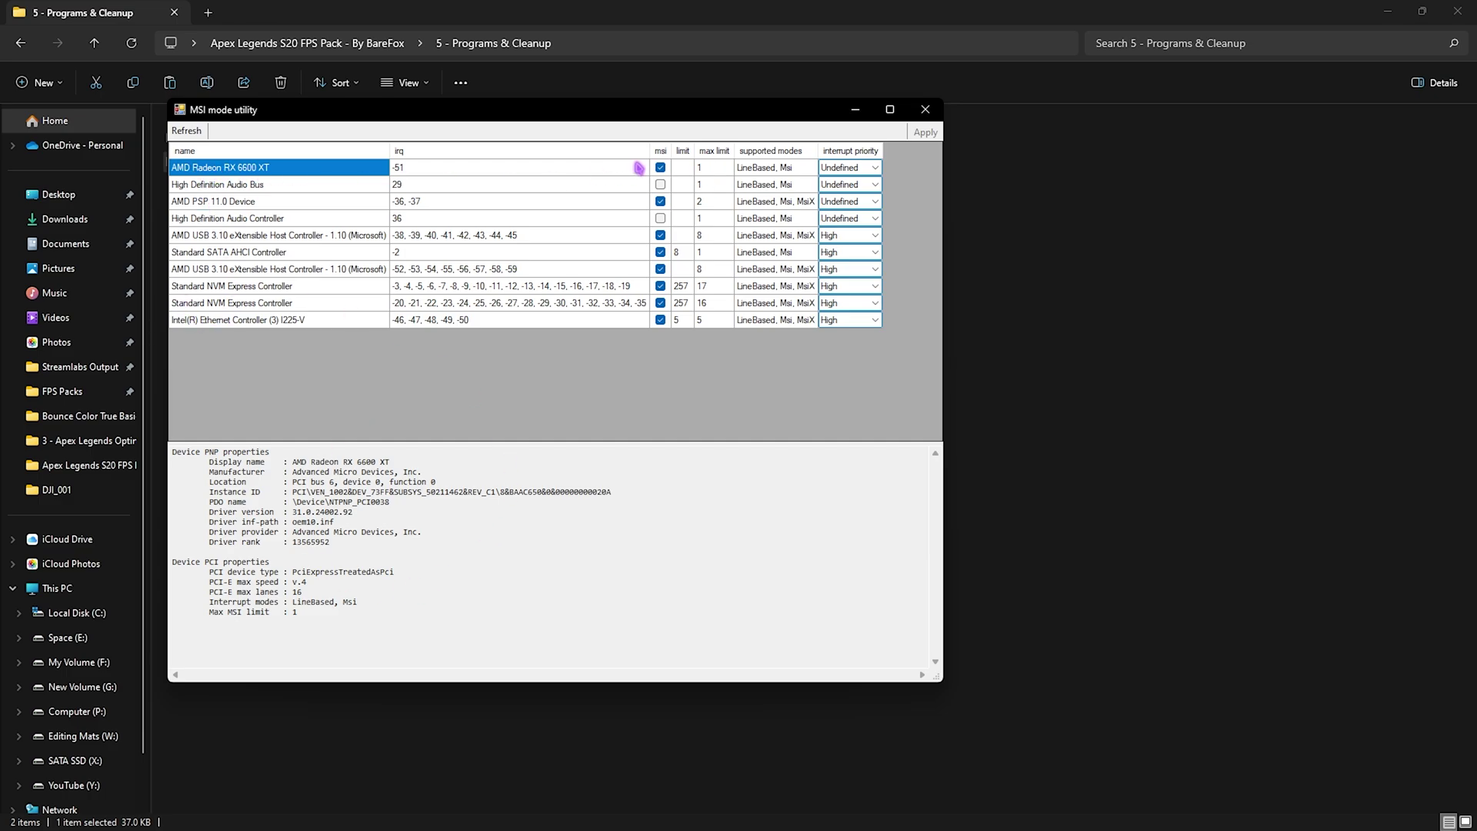
# Step: Set the AMD Radeon RX 6600 XT interrupt priority to High, apply, and close the utility
pyautogui.click(854, 167)
pyautogui.click(854, 168)
pyautogui.click(847, 214)
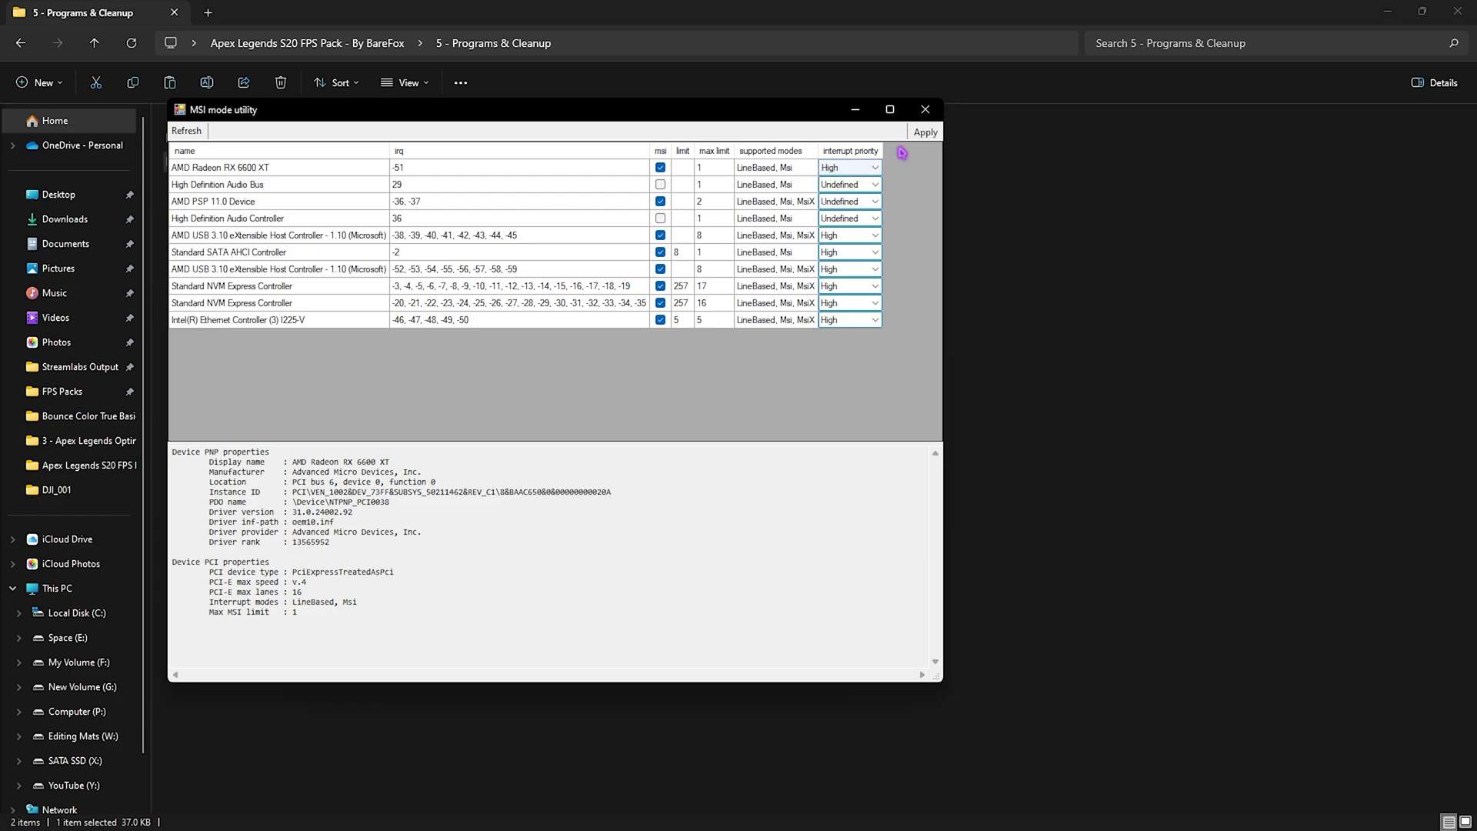
pyautogui.click(926, 132)
pyautogui.click(925, 109)
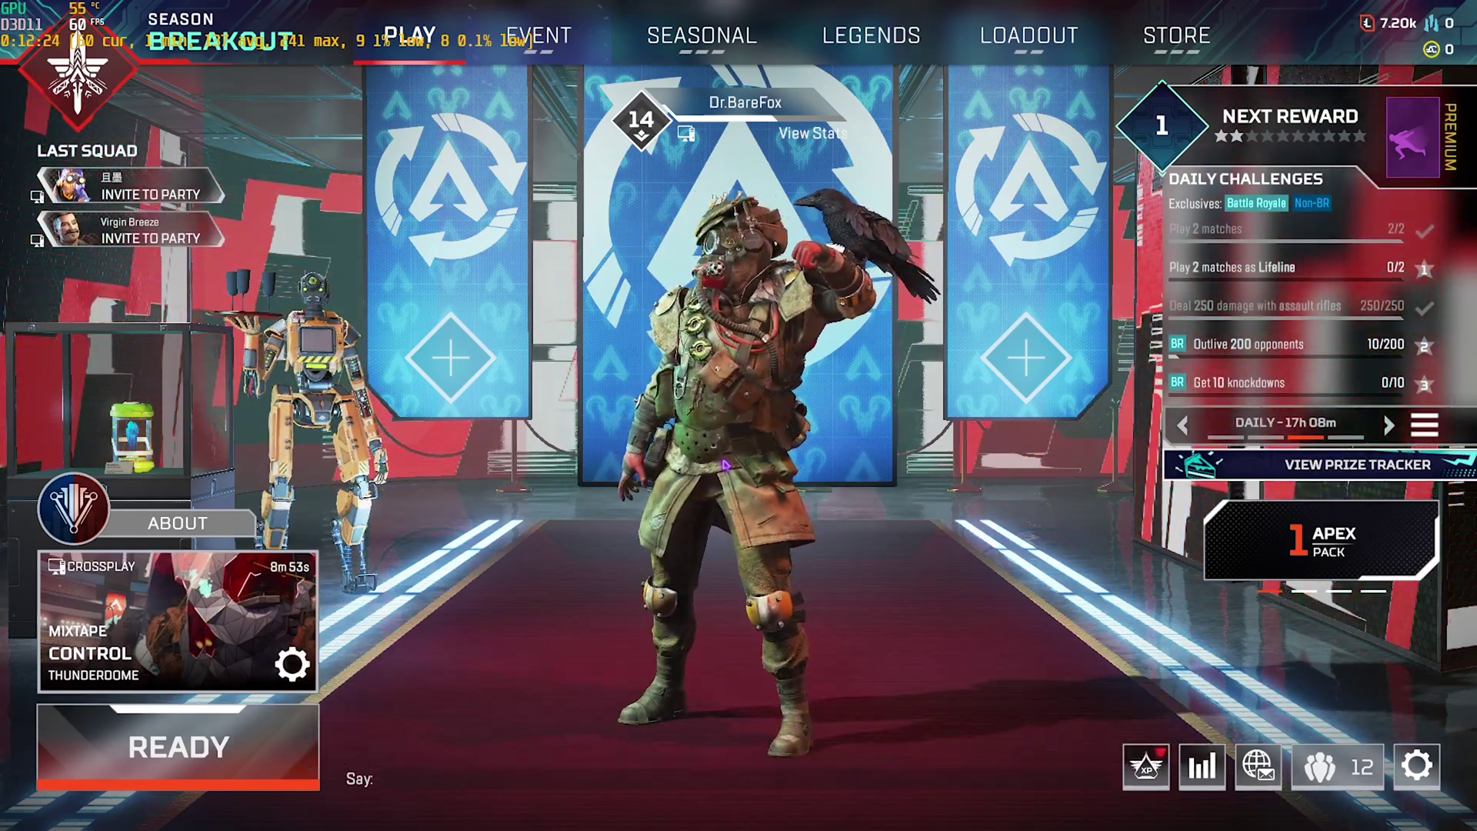
# Step: Open Apex Legends' Video settings and scroll down to the advanced options
pyautogui.press('Escape')
pyautogui.click(728, 432)
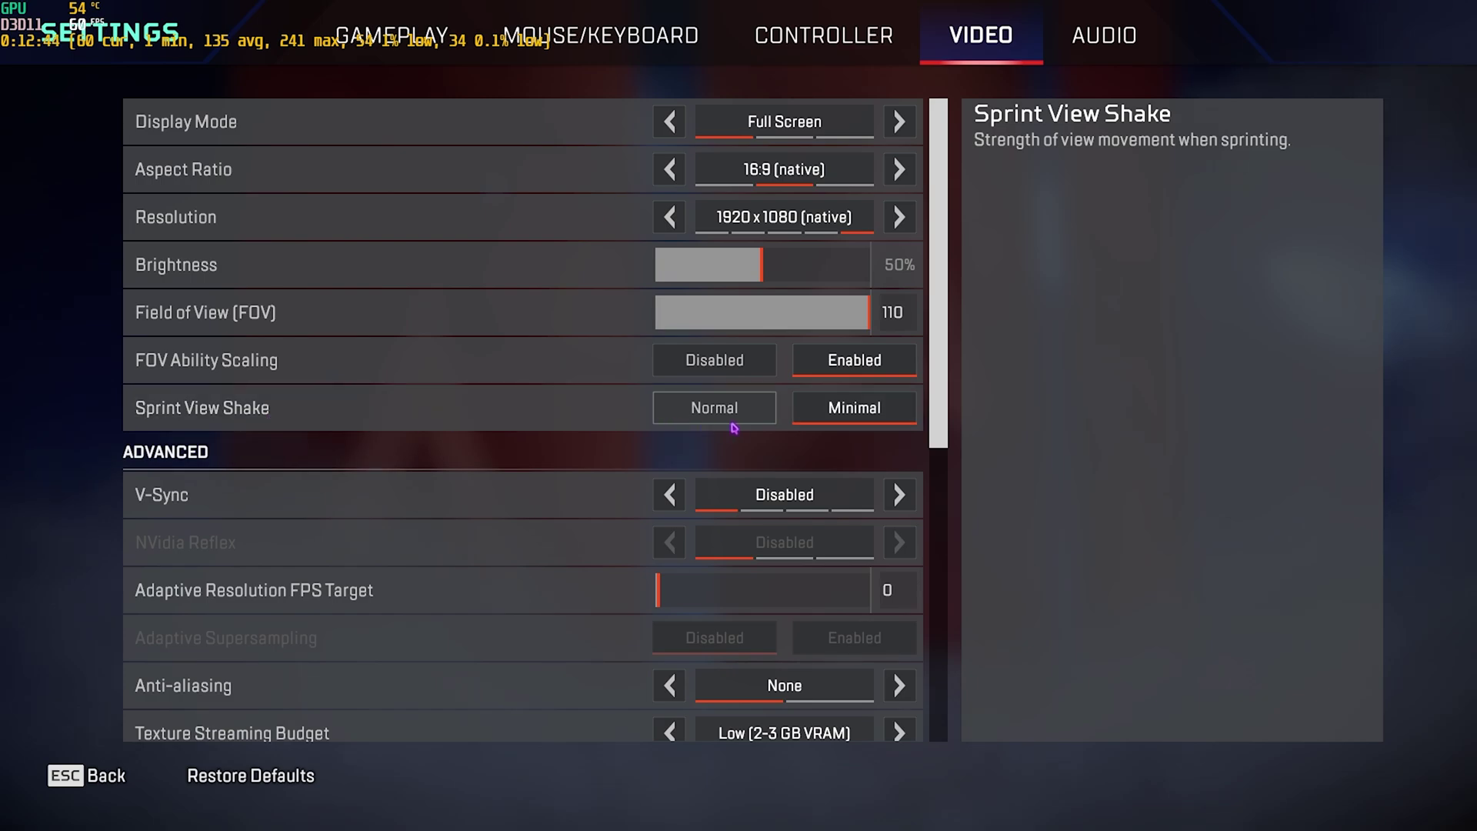
pyautogui.scroll(-3, 478, 364)
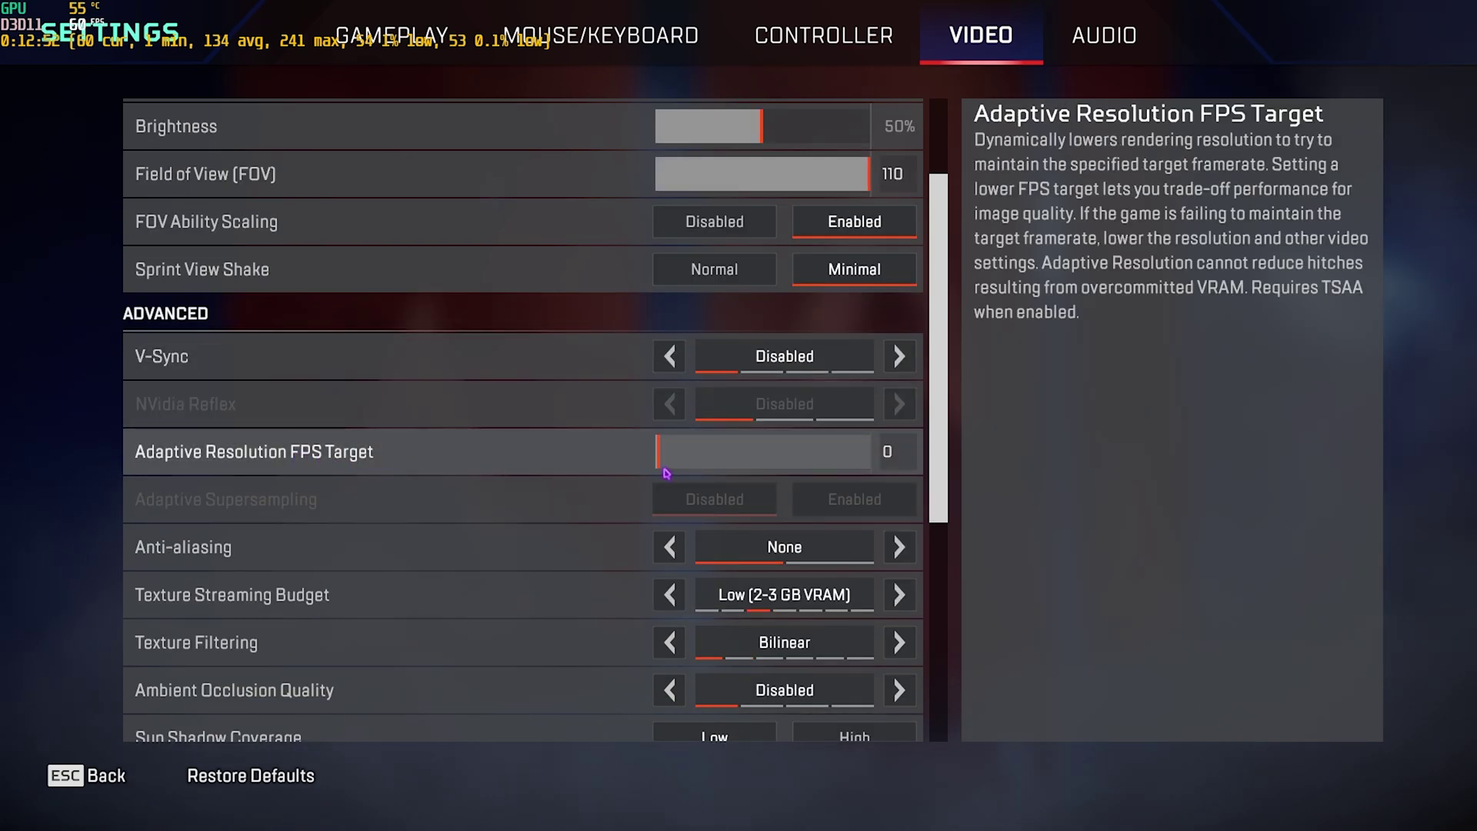
pyautogui.scroll(-3, 565, 417)
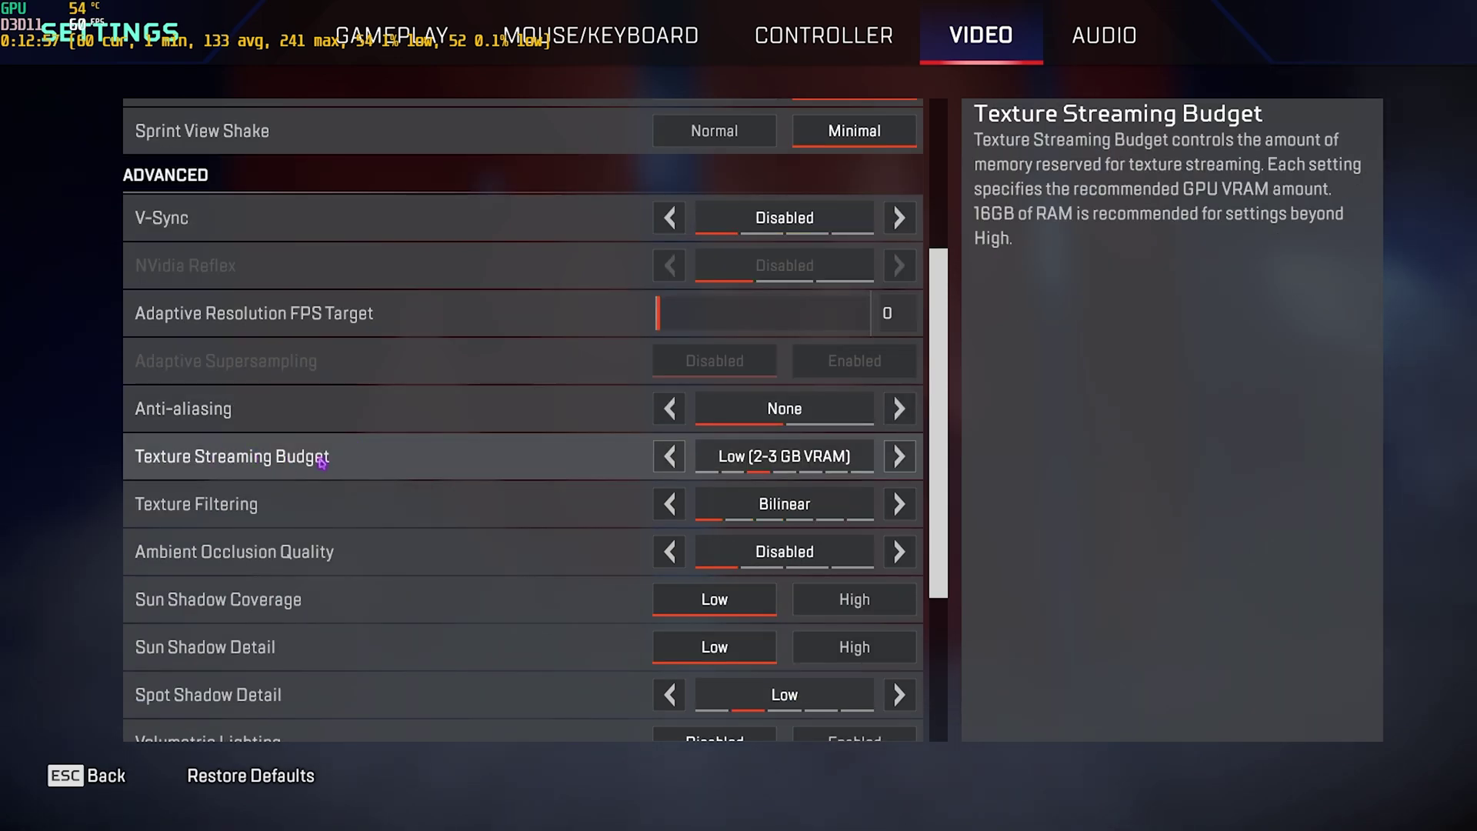
# Step: Try lower Texture Streaming Budget values, settle on Low (2-3 GB VRAM), then review the remaining options
pyautogui.click(669, 457)
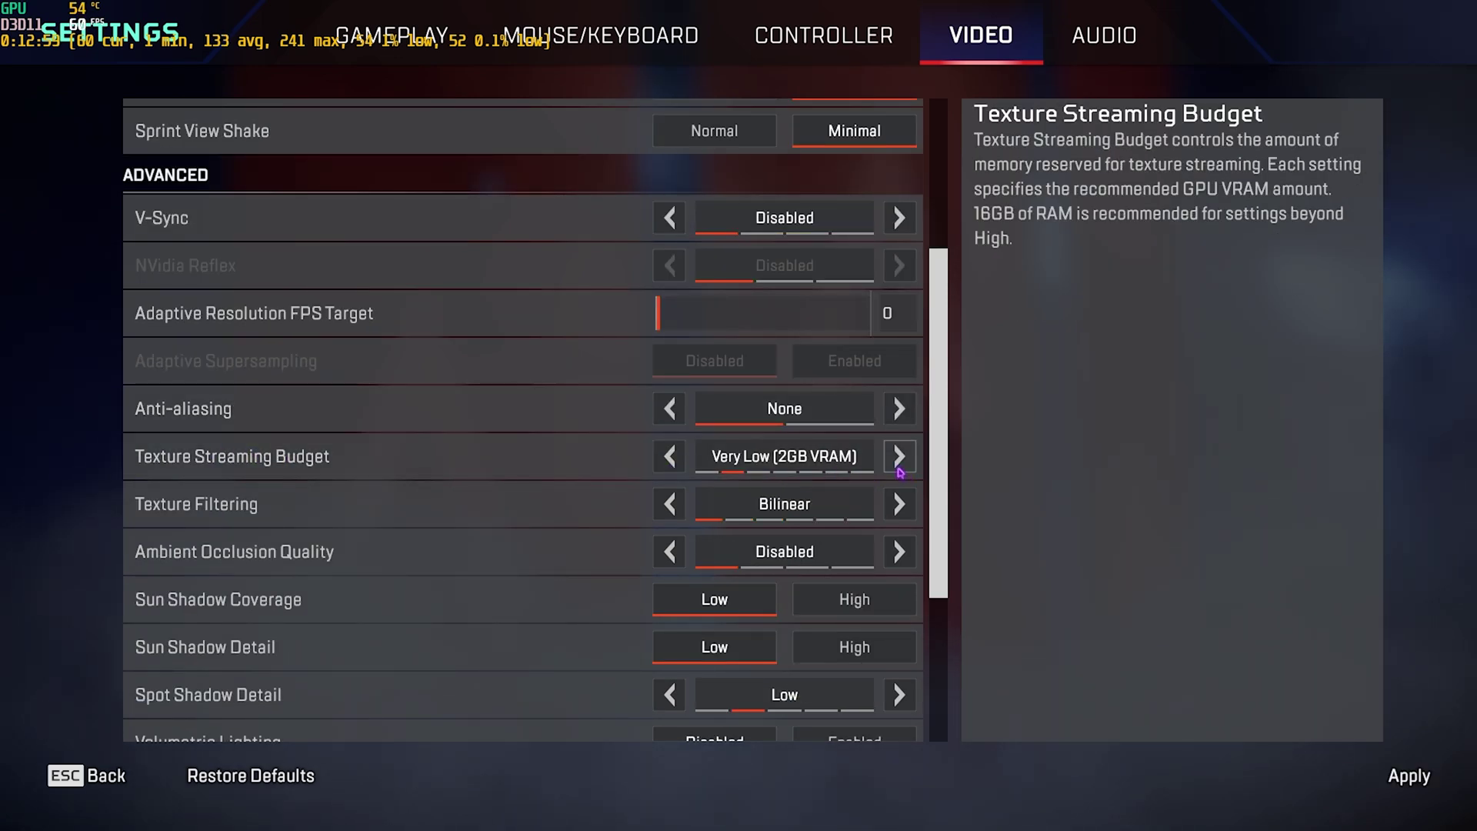
pyautogui.click(772, 474)
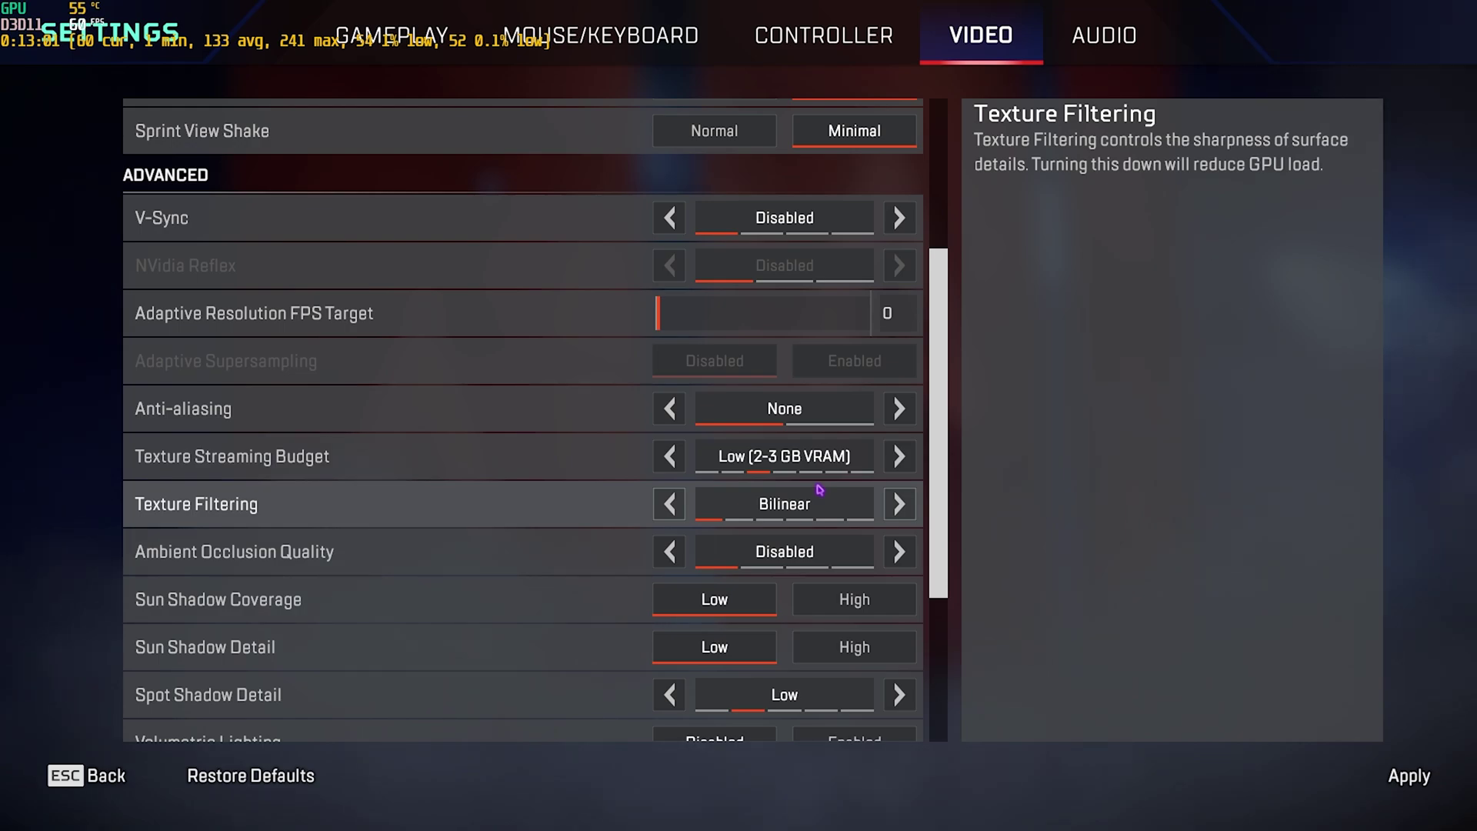
pyautogui.click(670, 457)
pyautogui.click(670, 457)
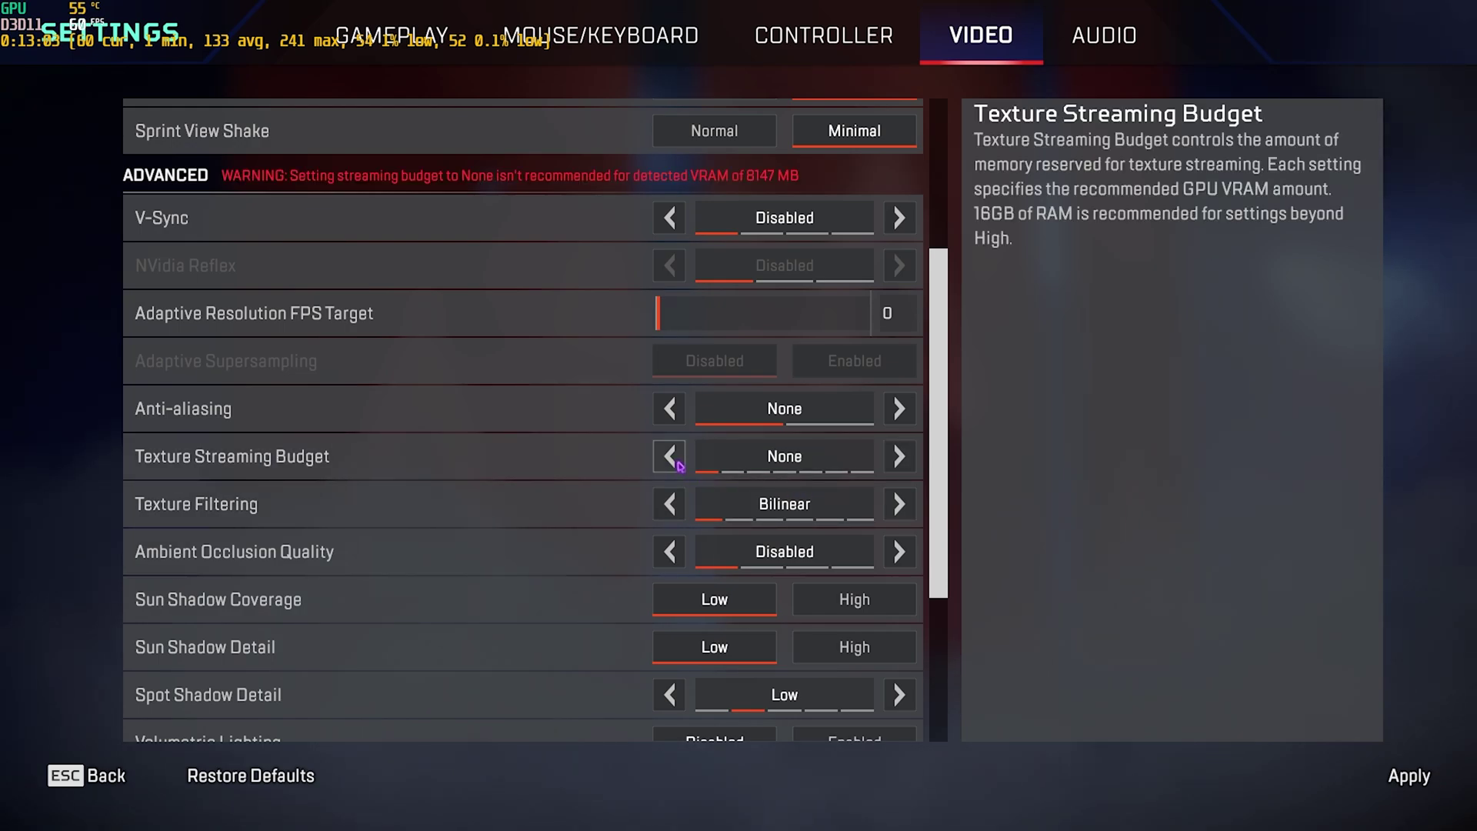
pyautogui.click(864, 457)
pyautogui.click(863, 457)
pyautogui.scroll(-2, 625, 437)
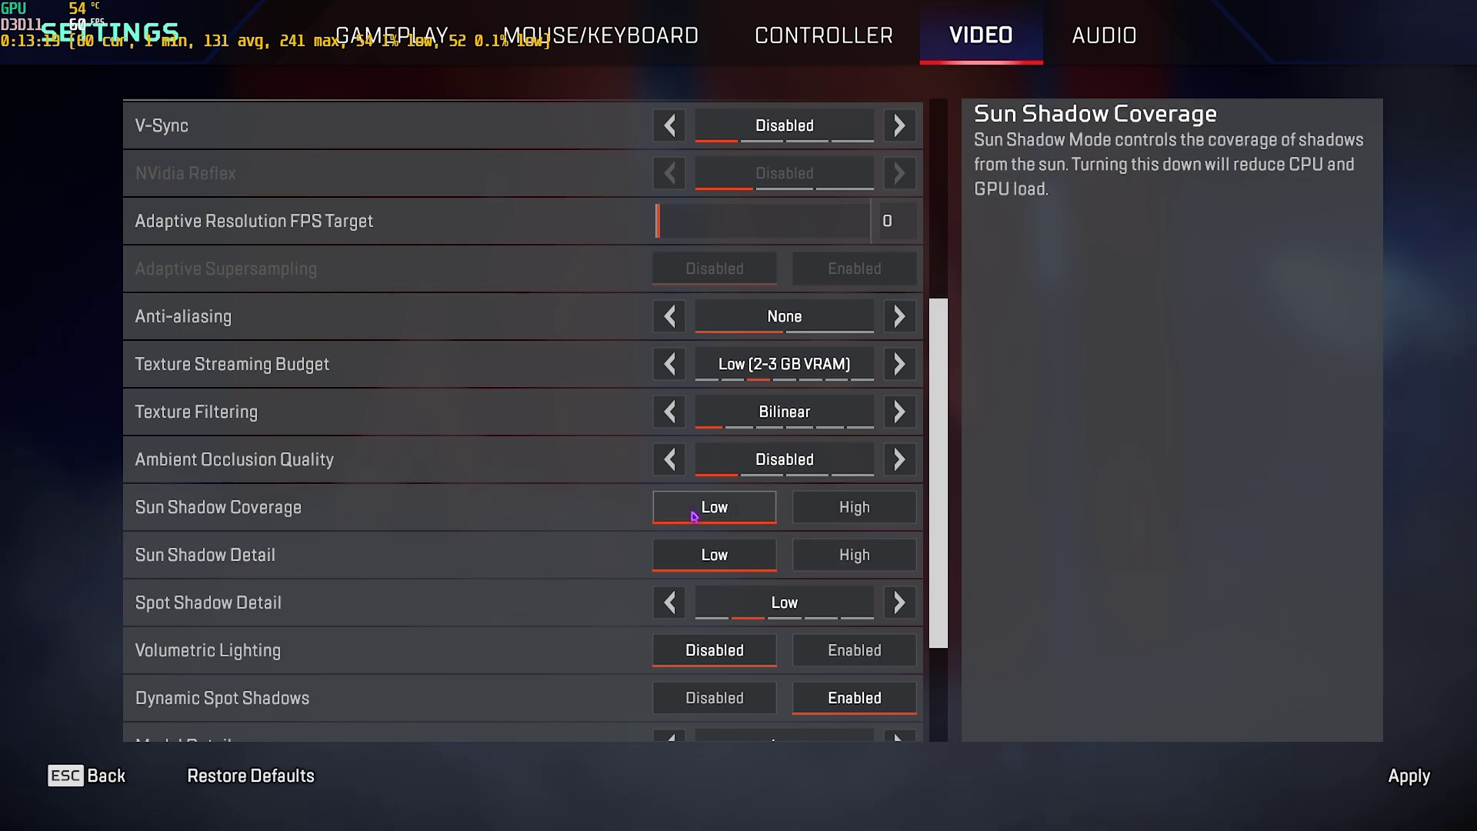
pyautogui.scroll(-3, 569, 601)
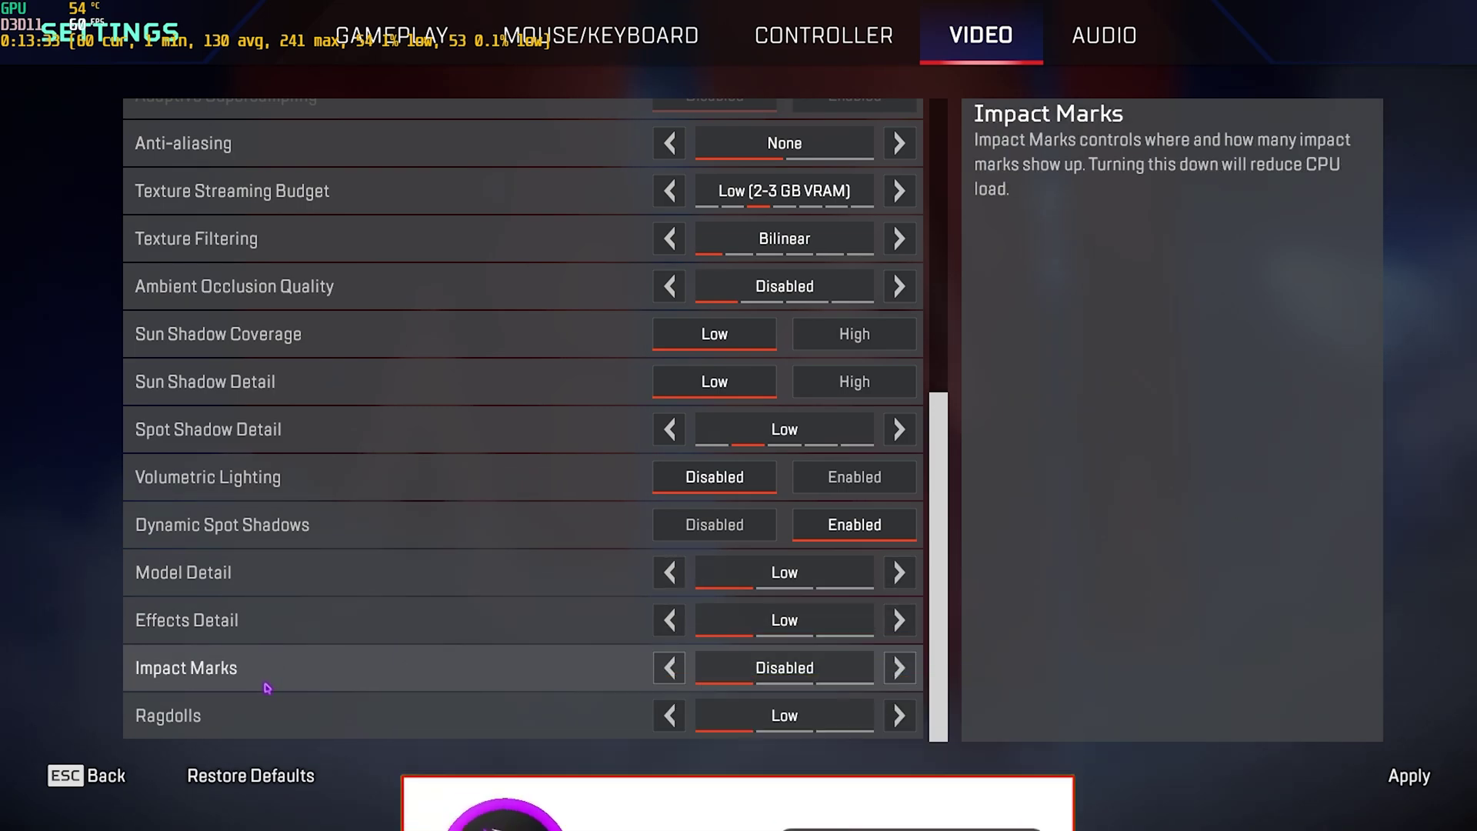
pyautogui.scroll(5, 865, 313)
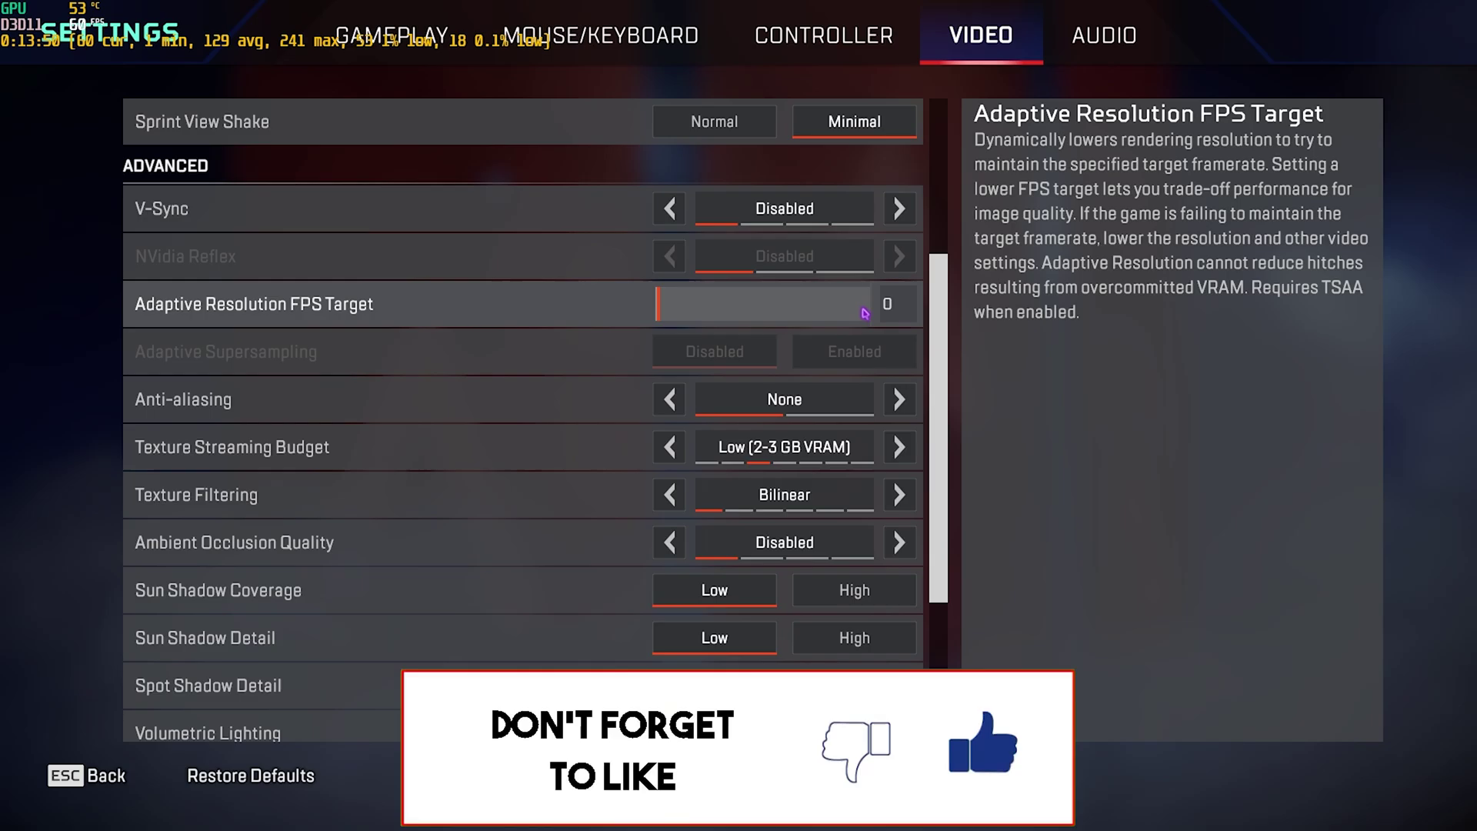
# Step: Exit the Settings screen with Esc, keeping the low video configuration, and return to the lobby
pyautogui.press('Escape')
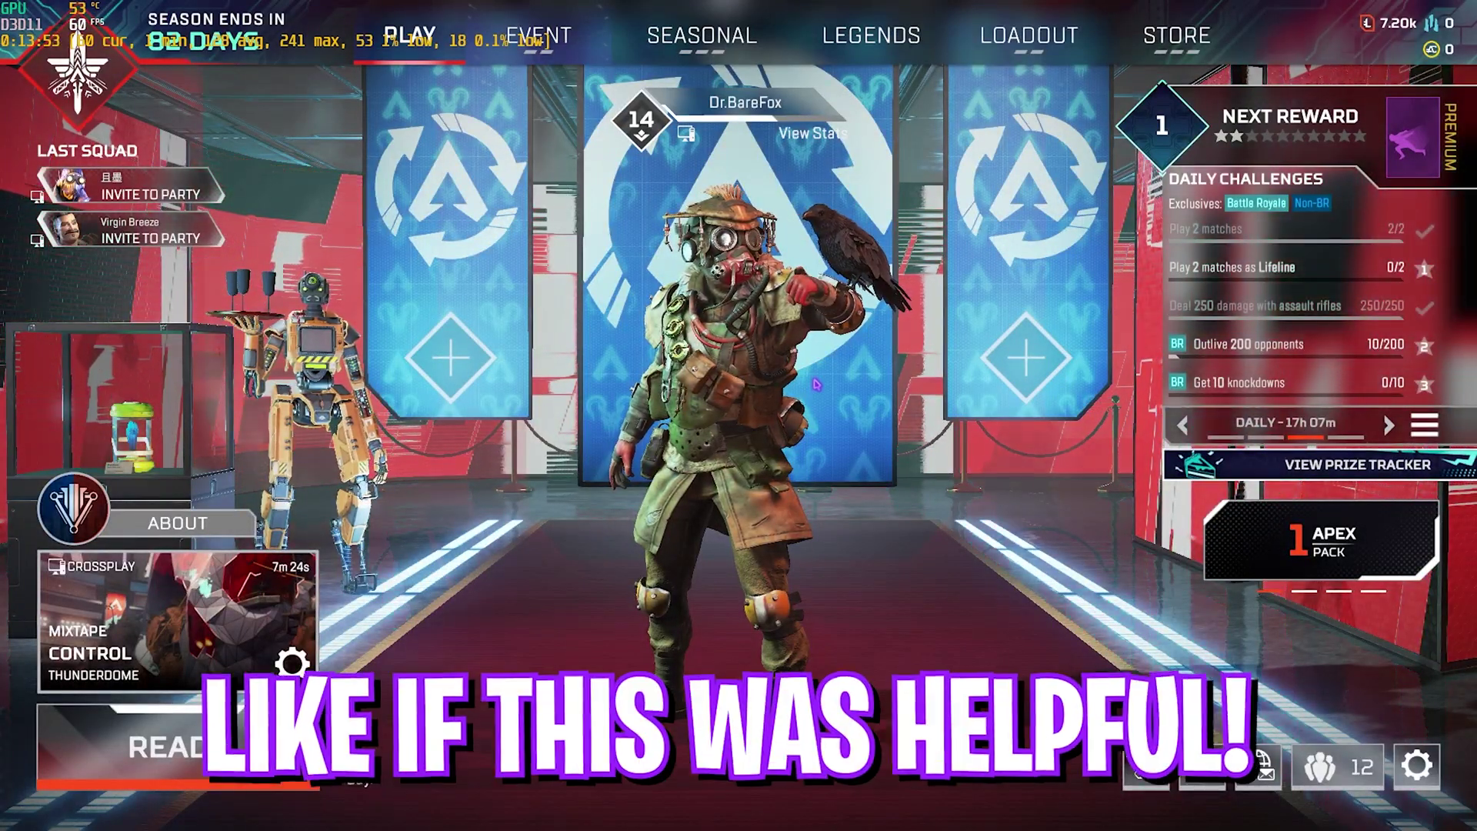